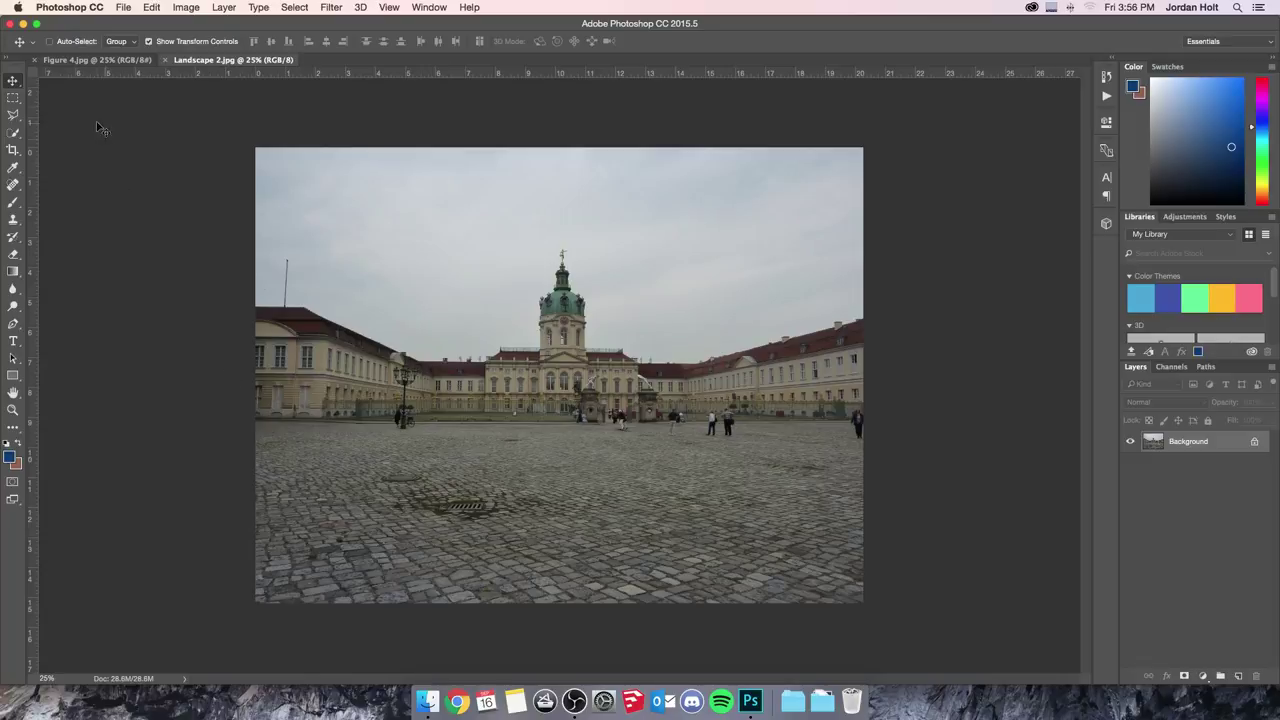
# - Glance at the Landscape 2.jpg palace photo, then return to Figure 4.jpg with the basketball player
pyautogui.click(98, 60)
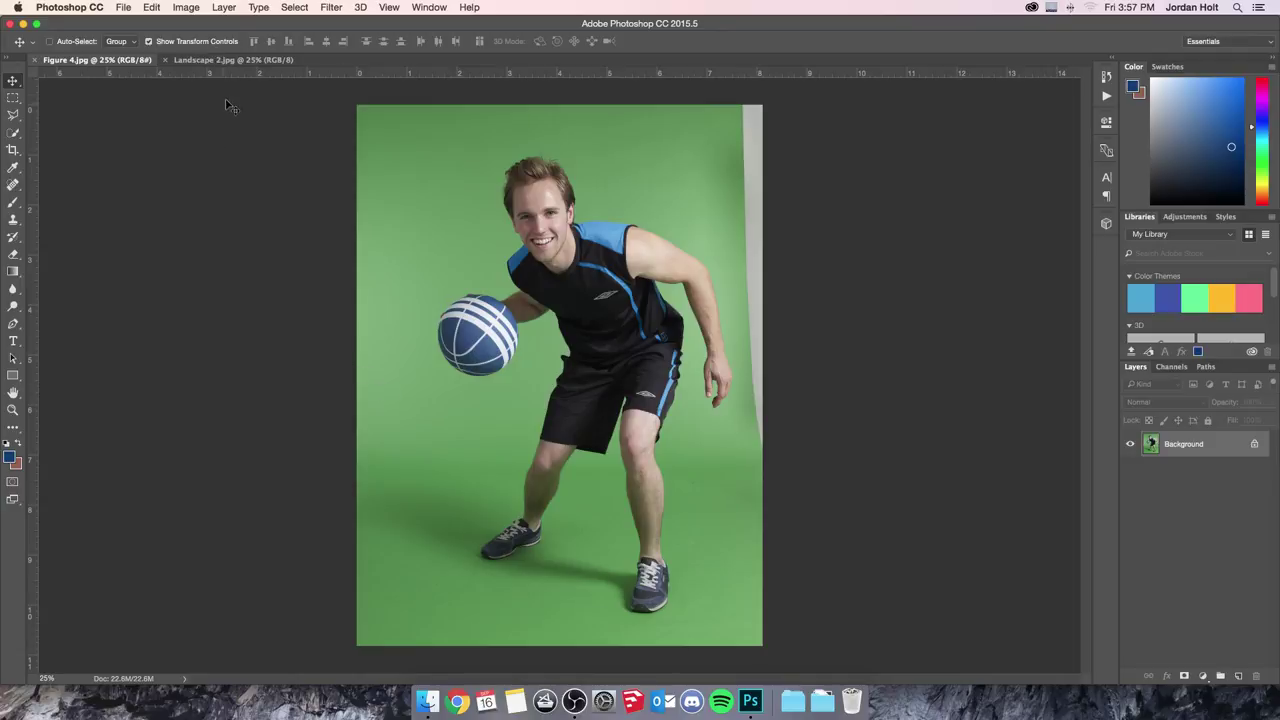
pyautogui.click(232, 60)
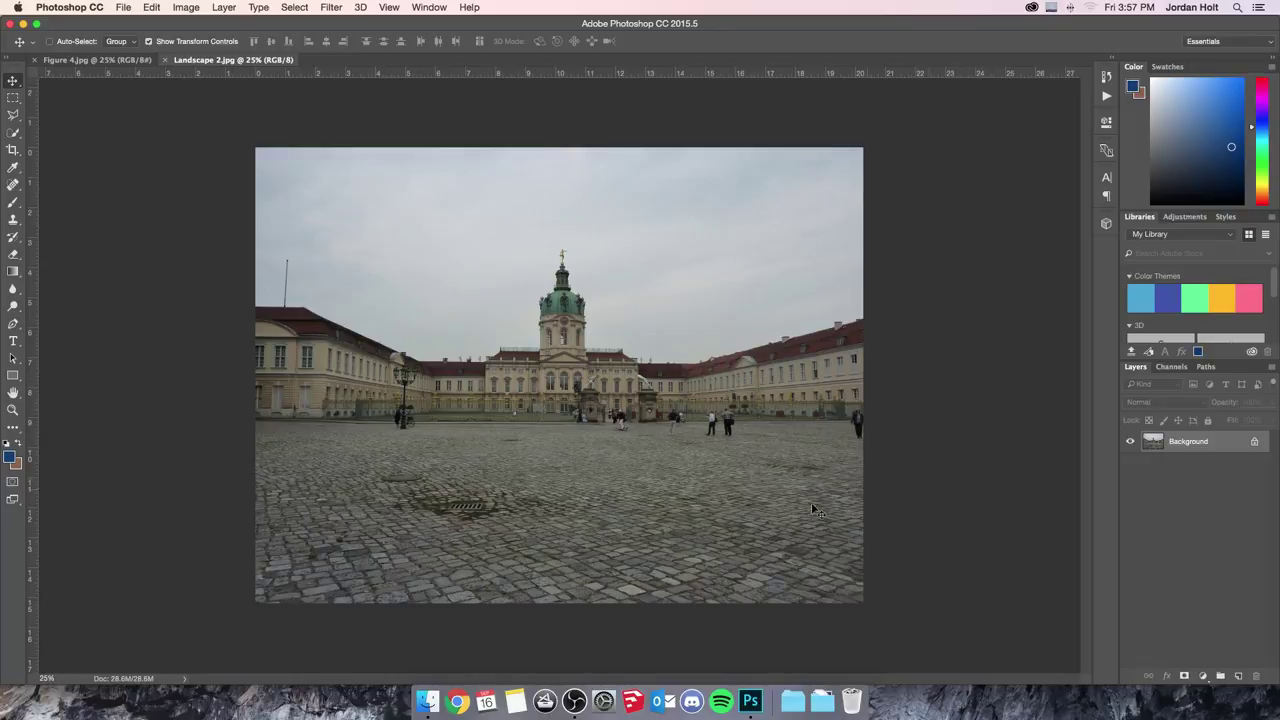
pyautogui.click(98, 60)
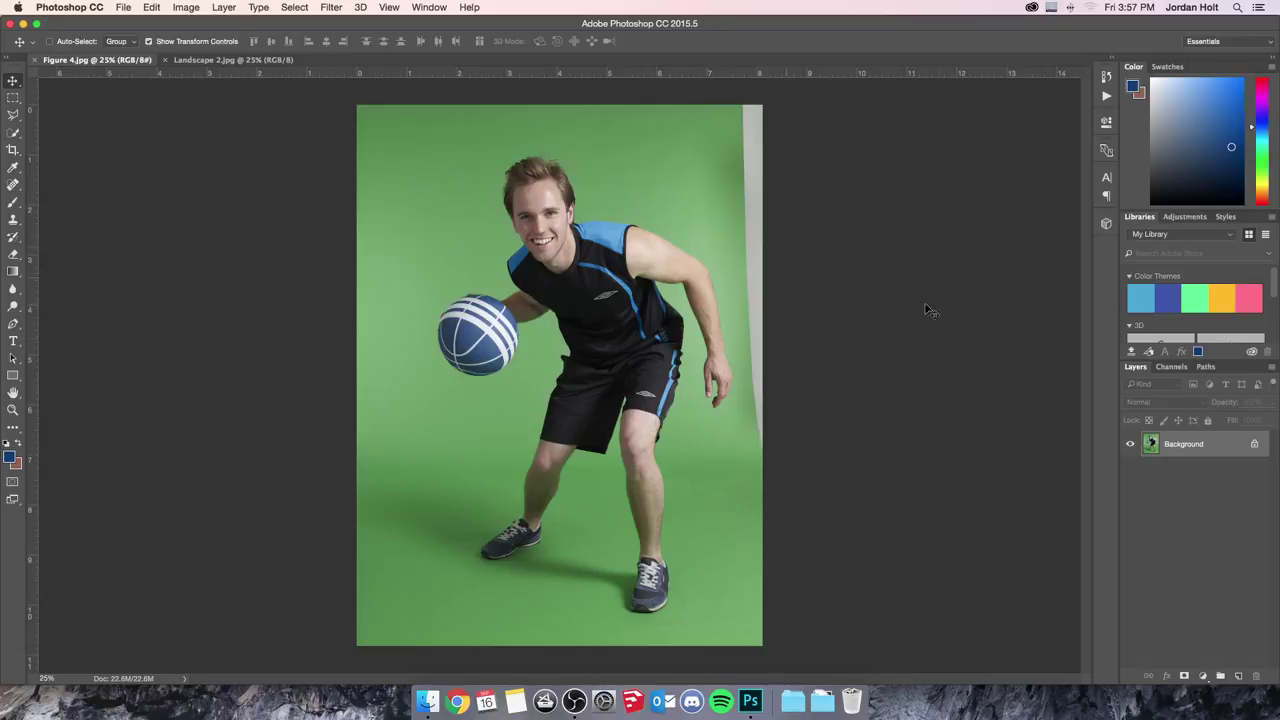
# - Unlock the Background layers of Figure 4.jpg and Landscape 2.jpg into Layer 0, ending on the player photo
pyautogui.click(1254, 444)
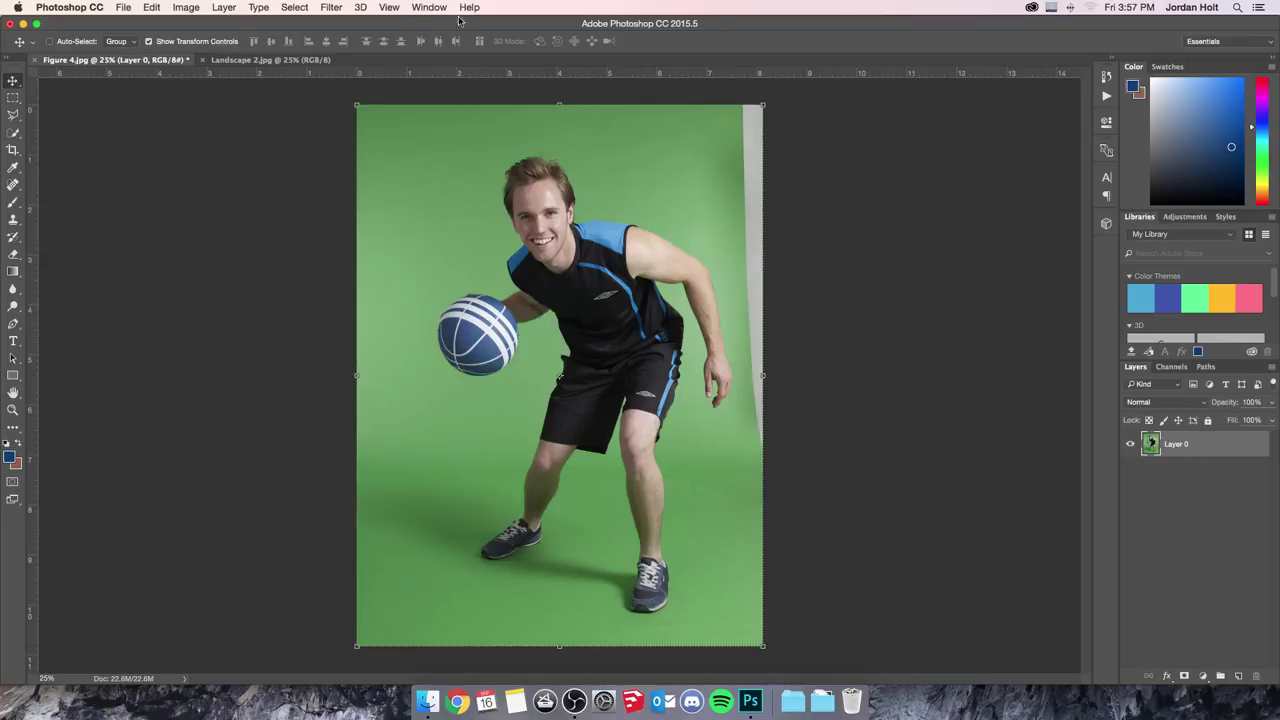
pyautogui.click(274, 61)
pyautogui.click(1254, 444)
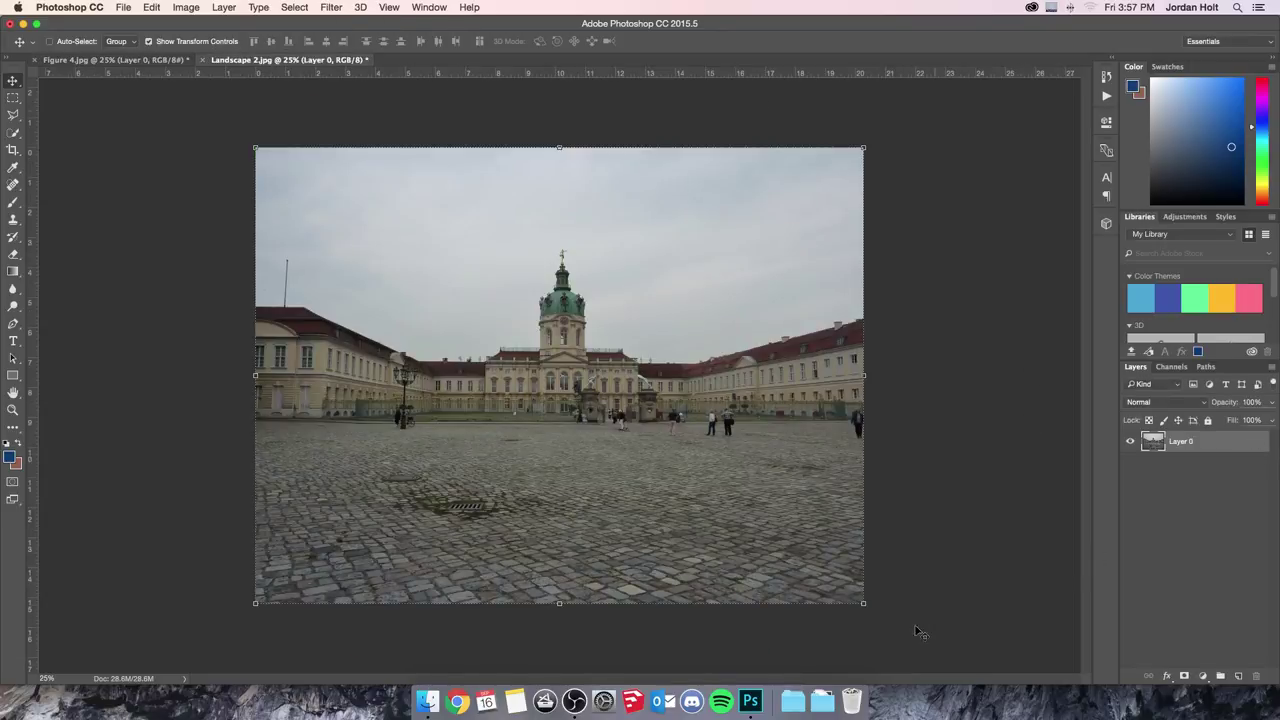
pyautogui.click(118, 60)
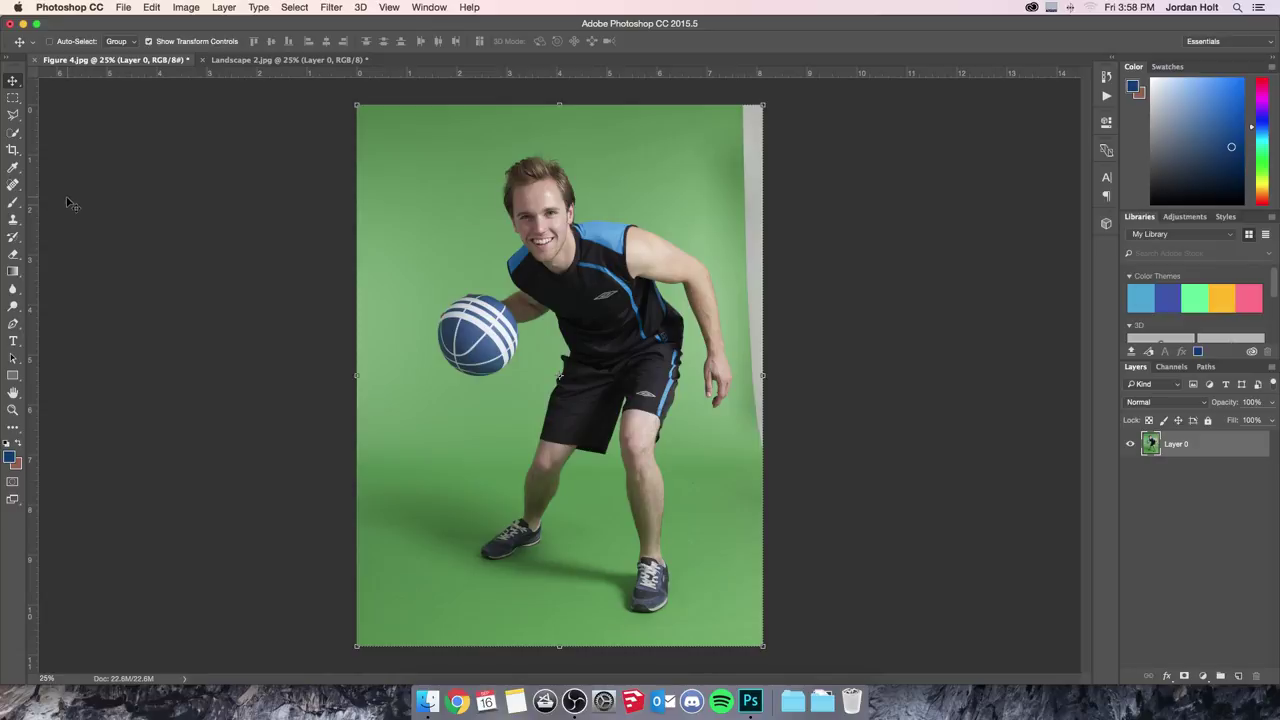
# - Open Select > Color Range and sample two patches of the green backdrop
pyautogui.click(296, 8)
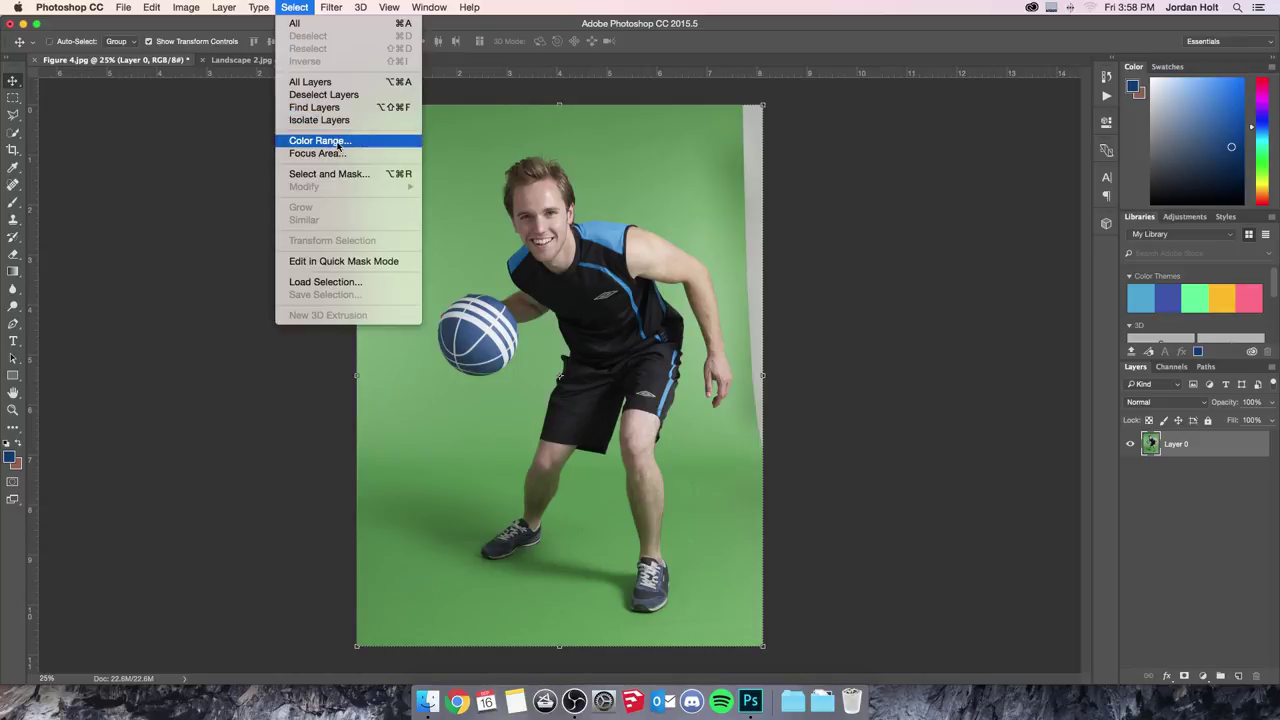
pyautogui.click(338, 141)
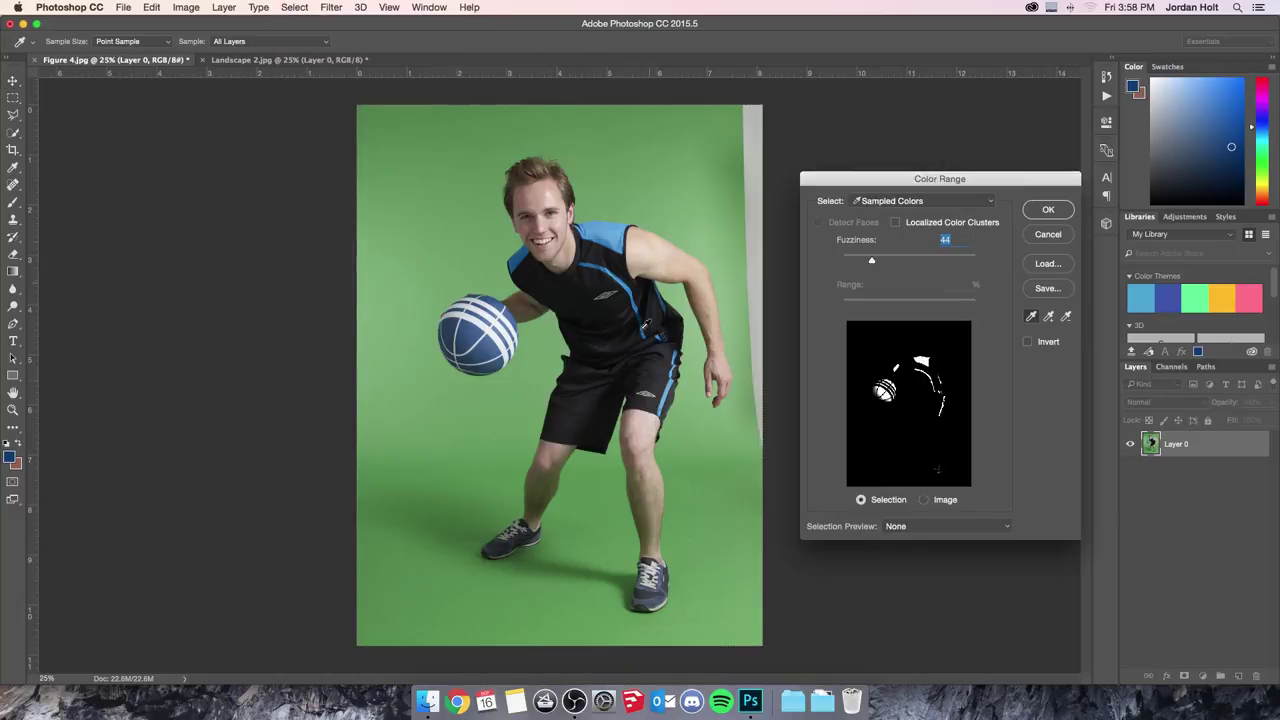
pyautogui.click(449, 482)
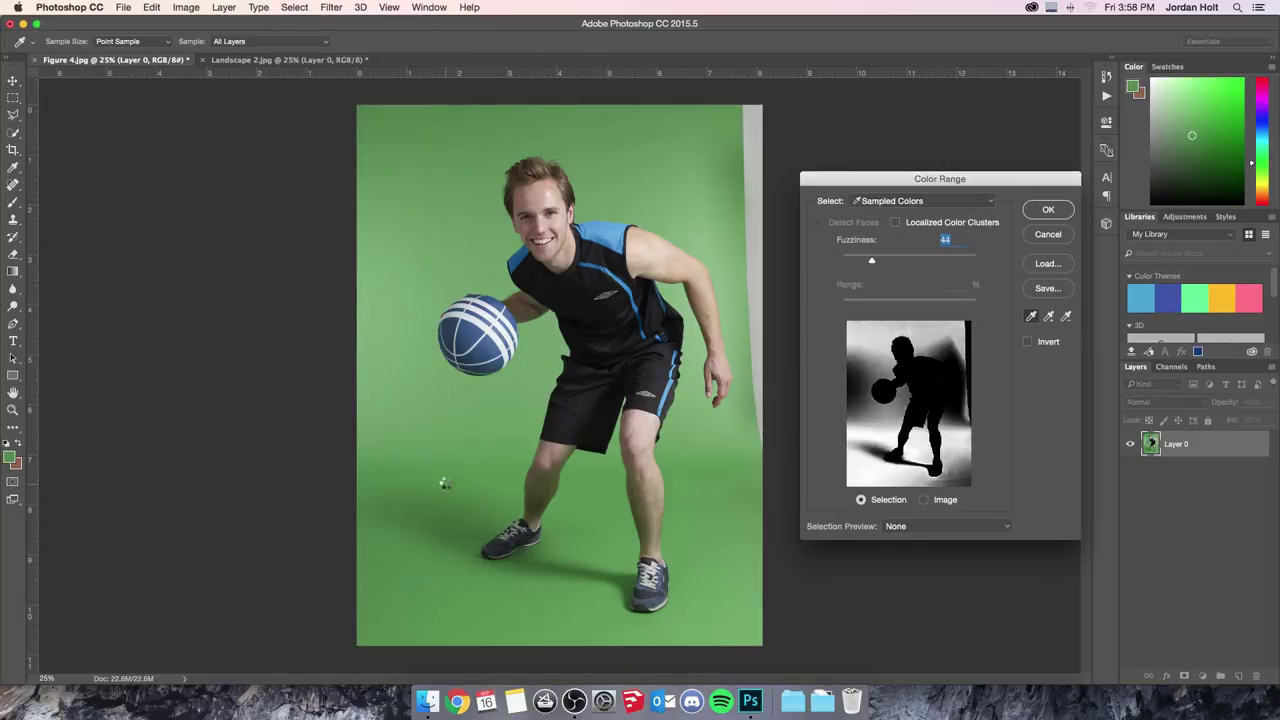
pyautogui.click(449, 468)
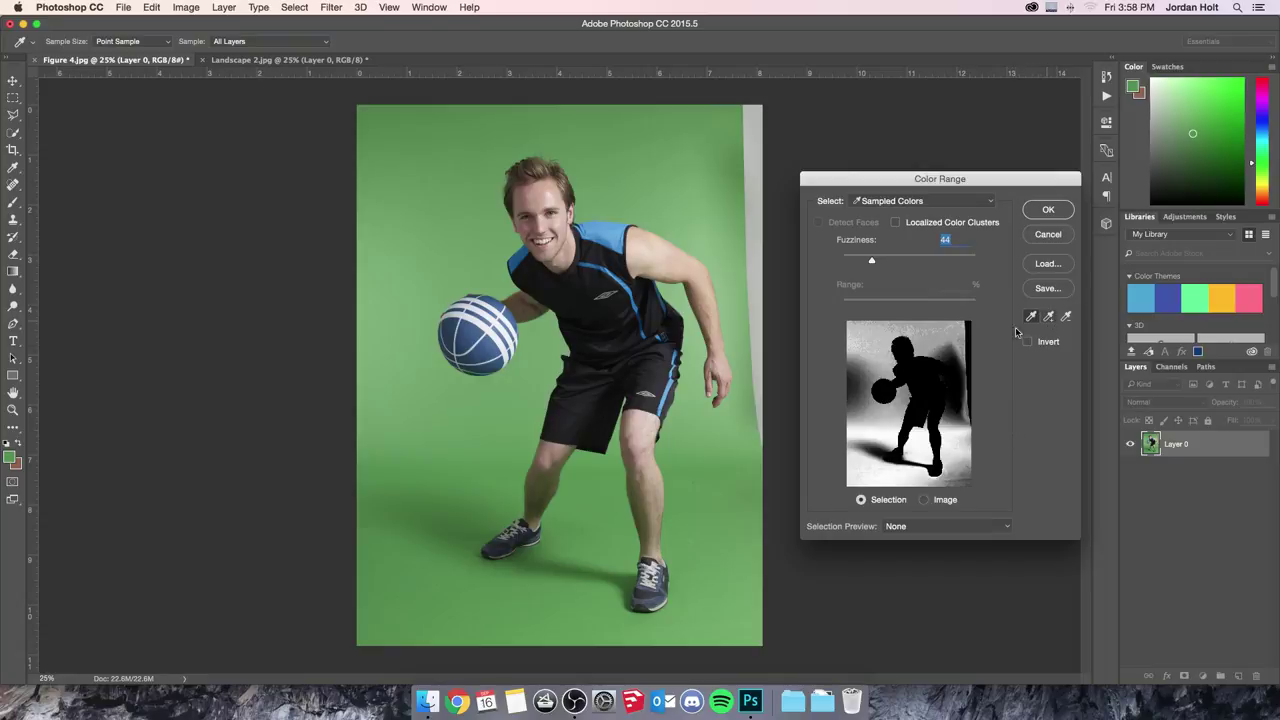
# - Add the remaining green and the shadows around the player's shoes to the sample, then confirm
pyautogui.press('shift')
pyautogui.click(697, 234)
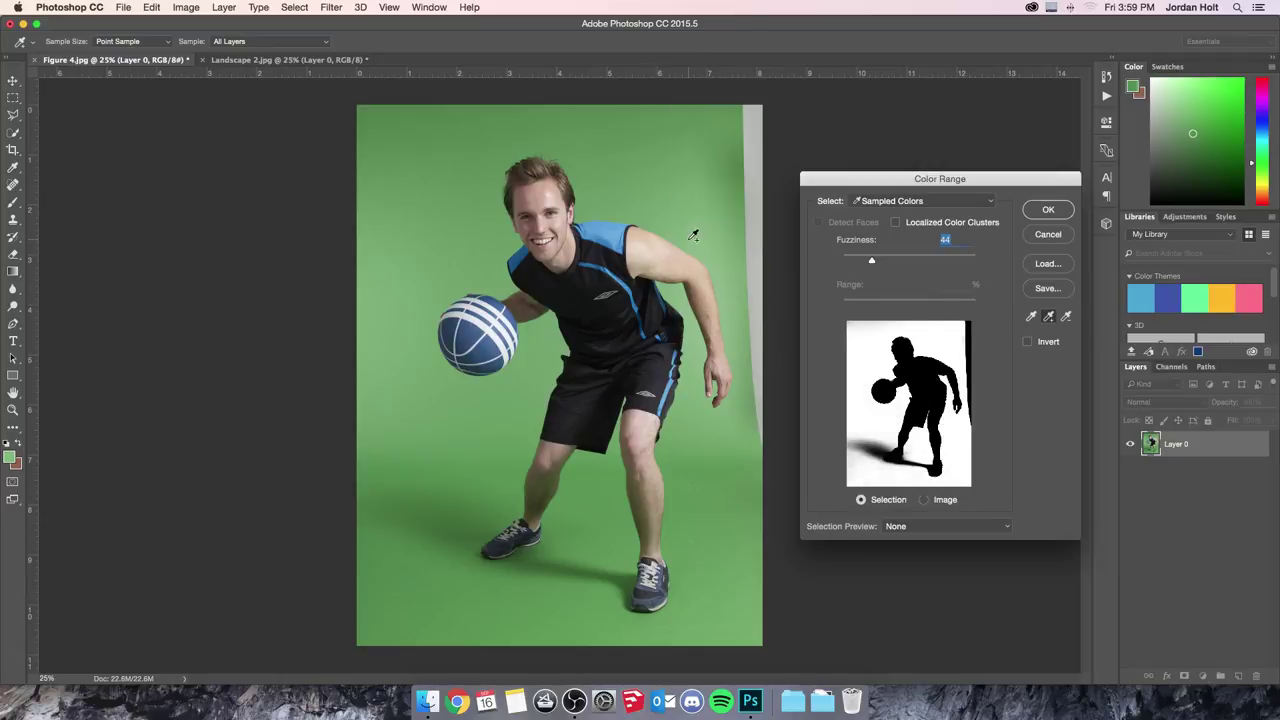
pyautogui.click(473, 524)
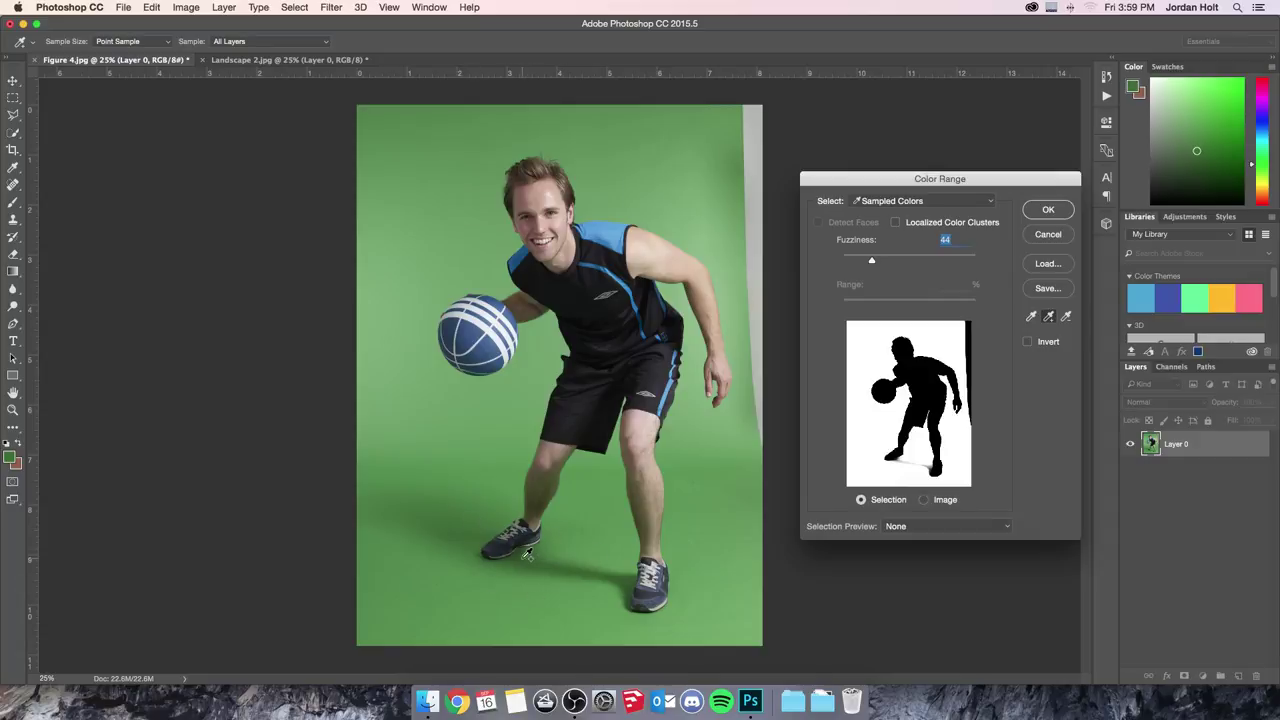
pyautogui.click(528, 553)
pyautogui.click(543, 590)
pyautogui.click(1048, 210)
# - Delete the selected green backdrop from Layer 0 and clear the selection
pyautogui.press('v')
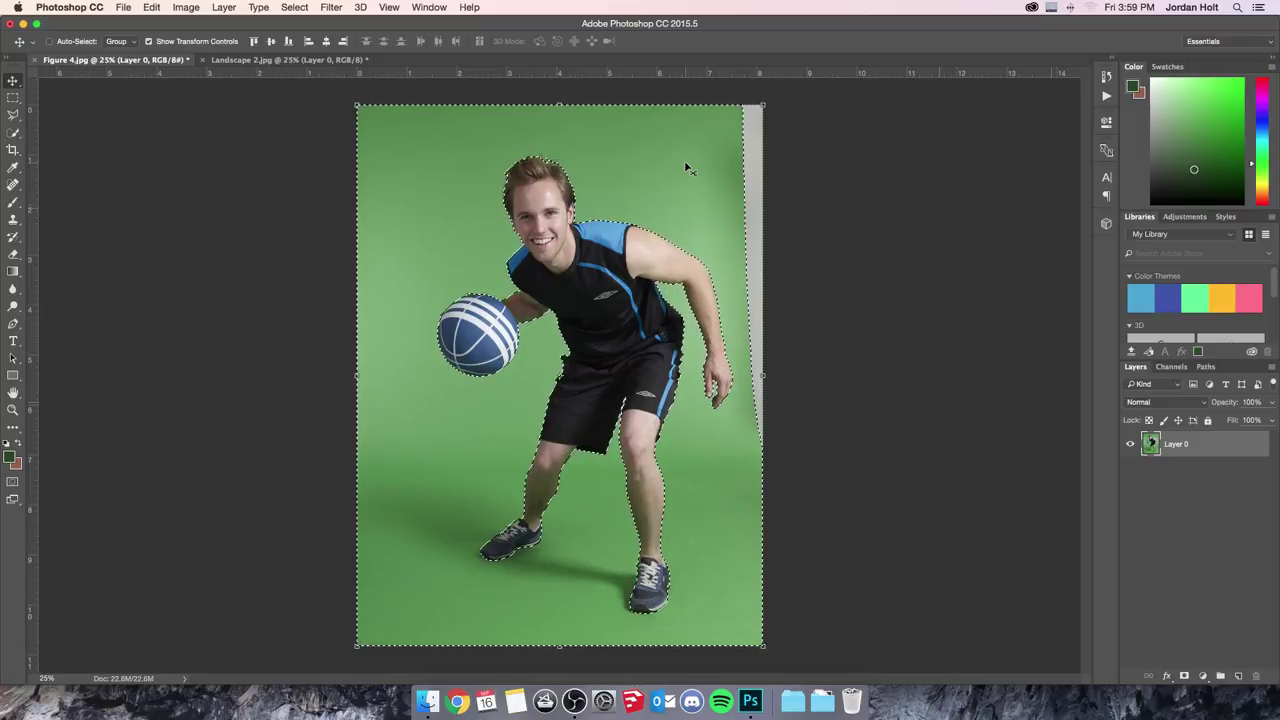
pyautogui.press('Delete')
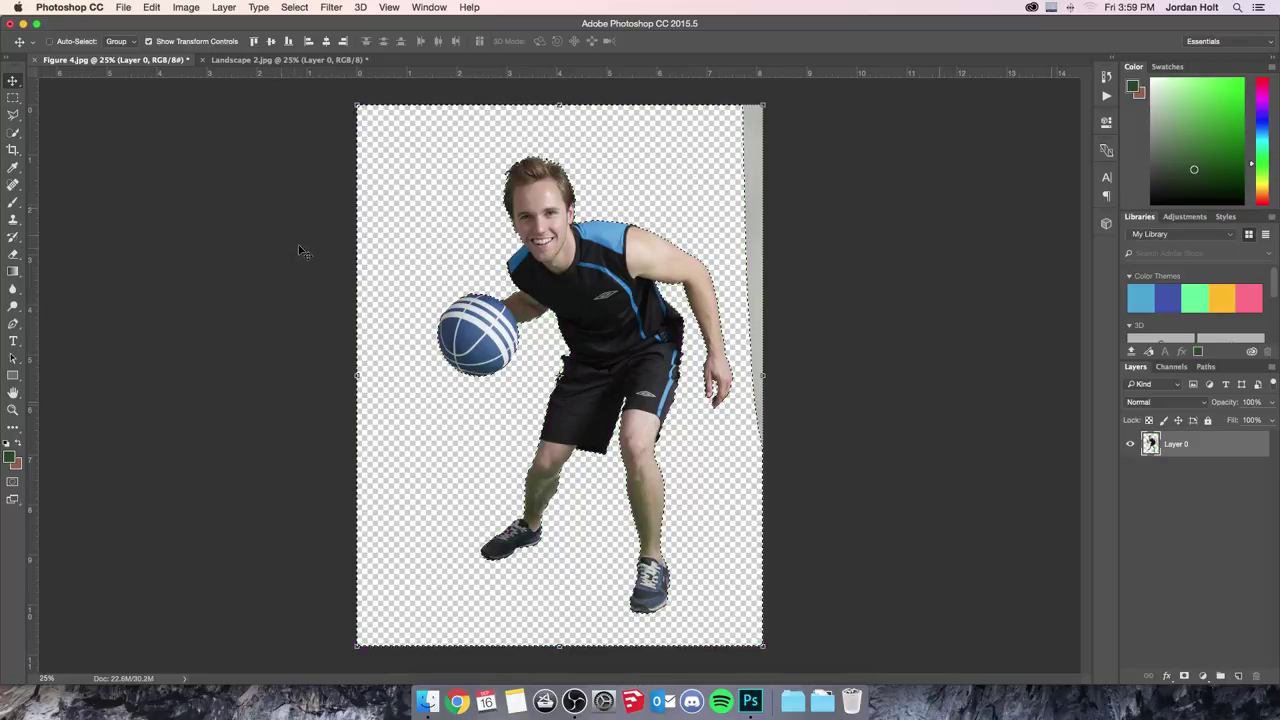
pyautogui.press('super+d')
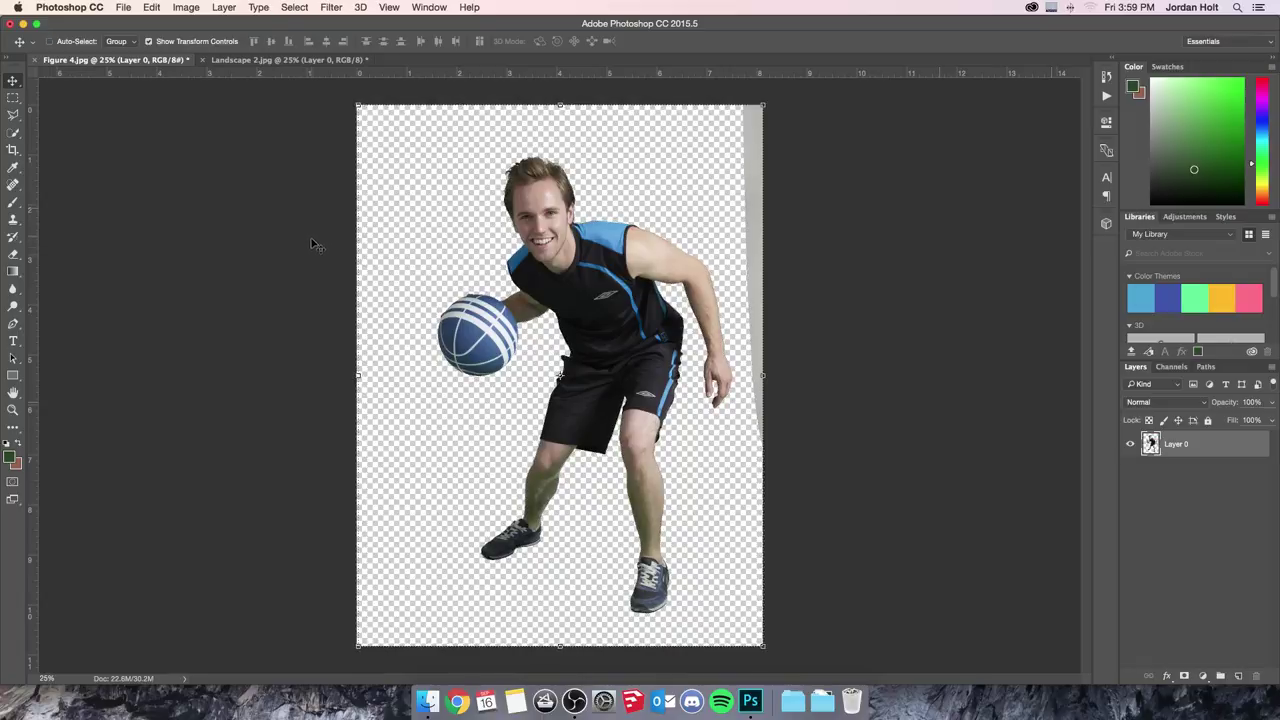
# - Erase the grey strip on the right edge with a small, hard round eraser at 100% opacity
pyautogui.click(15, 256)
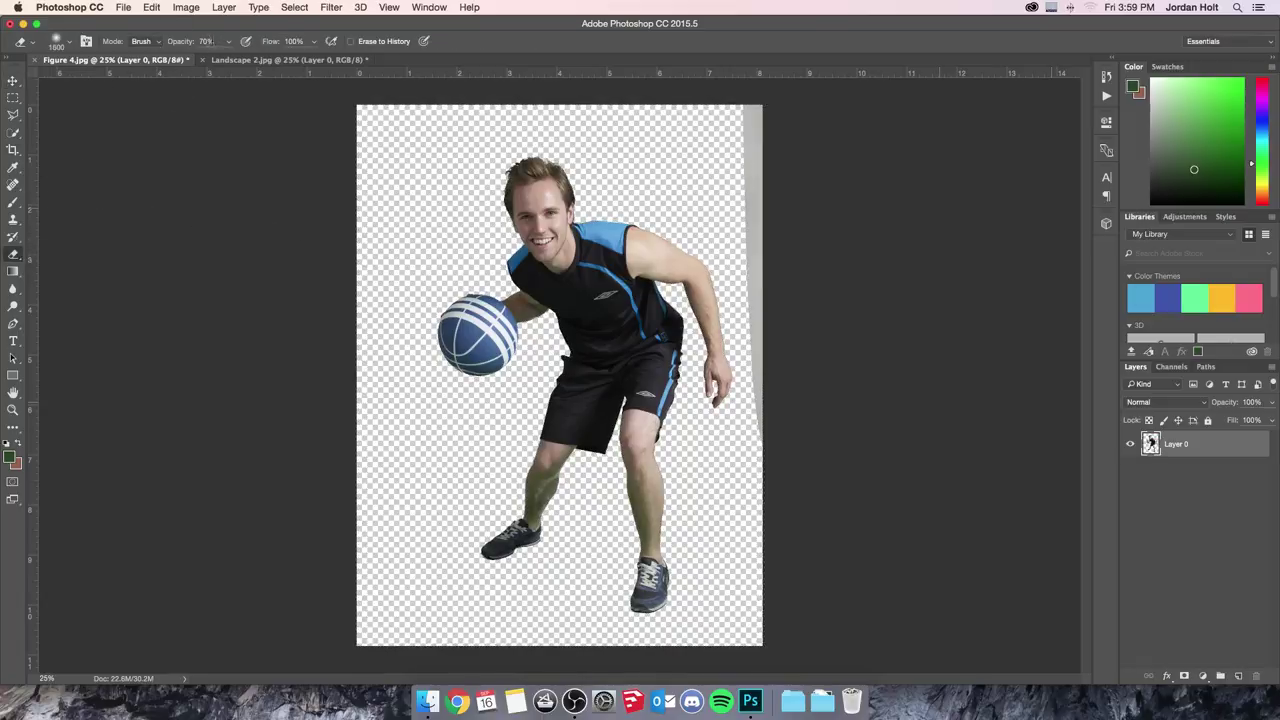
pyautogui.press('0')
pyautogui.click(56, 46)
pyautogui.click(49, 141)
pyautogui.click(68, 44)
pyautogui.press('[')
pyautogui.press('[')
pyautogui.press('[')
pyautogui.press('[')
pyautogui.press('[')
pyautogui.press('[')
pyautogui.click(786, 91)
pyautogui.press('[')
pyautogui.press('[')
pyautogui.press('[')
pyautogui.moveTo(797, 183); pyautogui.dragTo(815, 432)
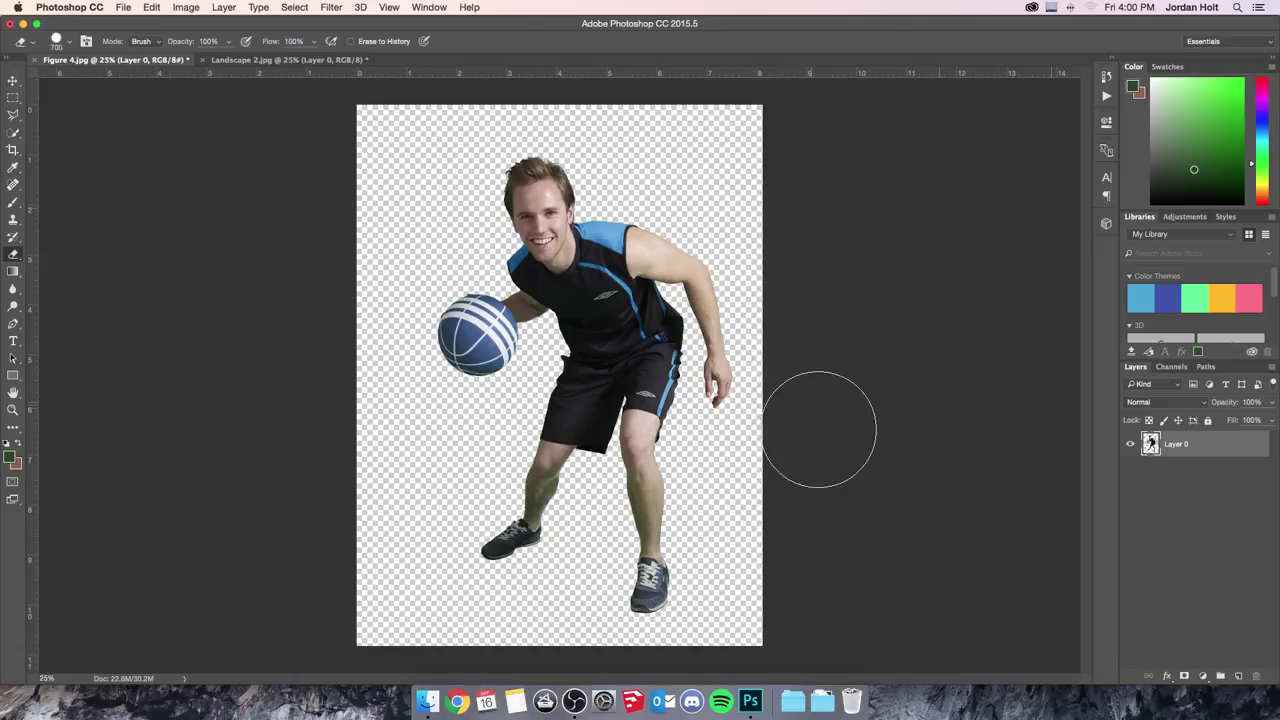
# - Reposition the cut-out player, then drag him toward the Landscape 2.jpg tab
pyautogui.click(14, 80)
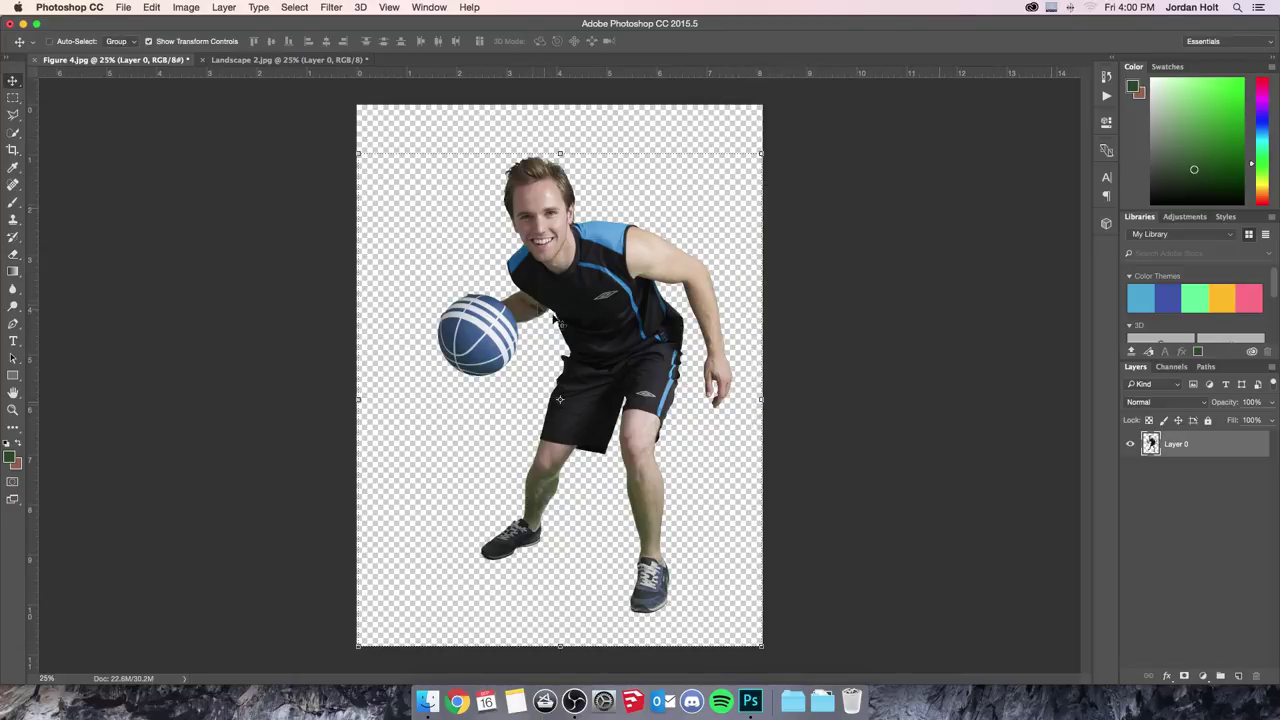
pyautogui.moveTo(563, 322); pyautogui.dragTo(536, 267)
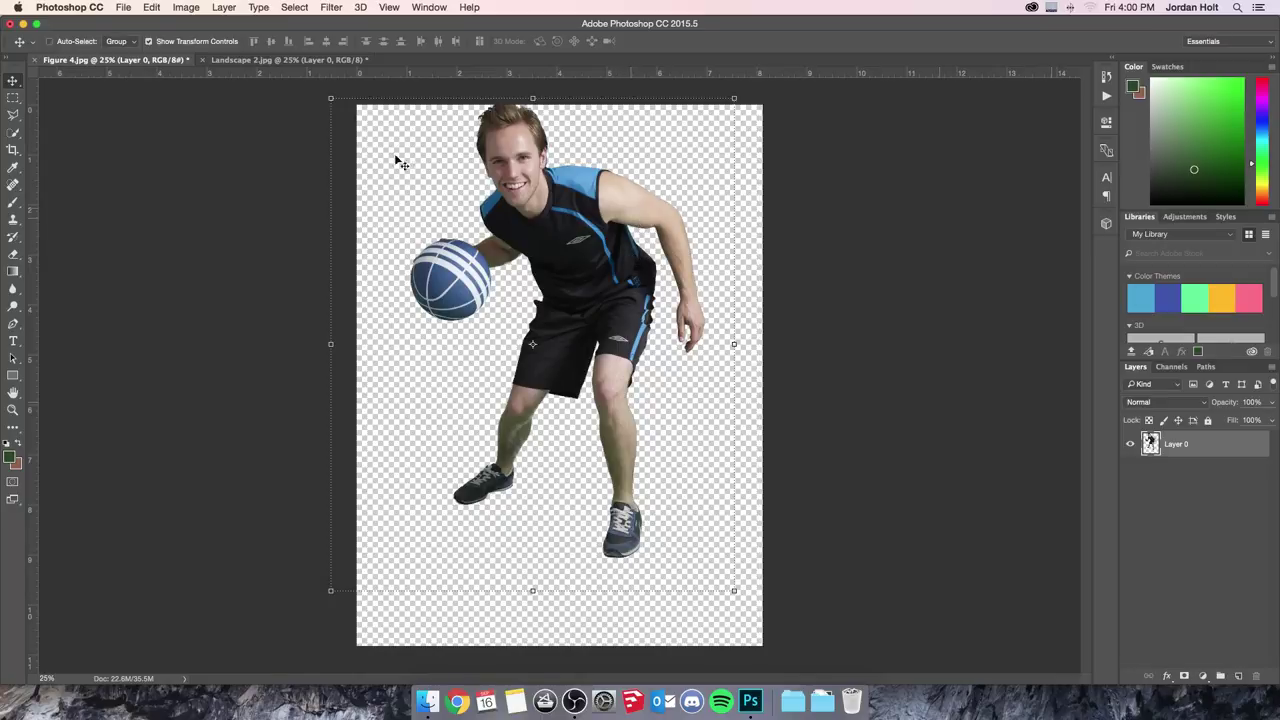
pyautogui.moveTo(578, 241); pyautogui.dragTo(598, 268)
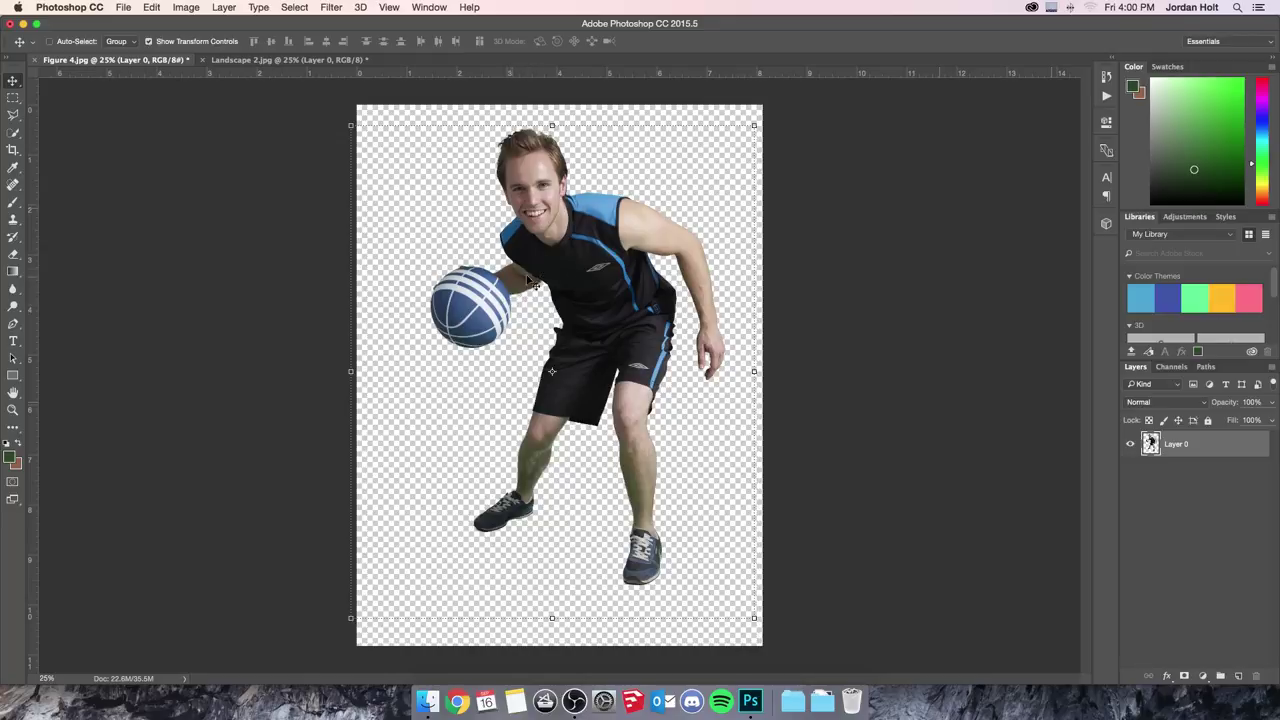
pyautogui.press('super+d')
pyautogui.moveTo(603, 288); pyautogui.dragTo(319, 65)
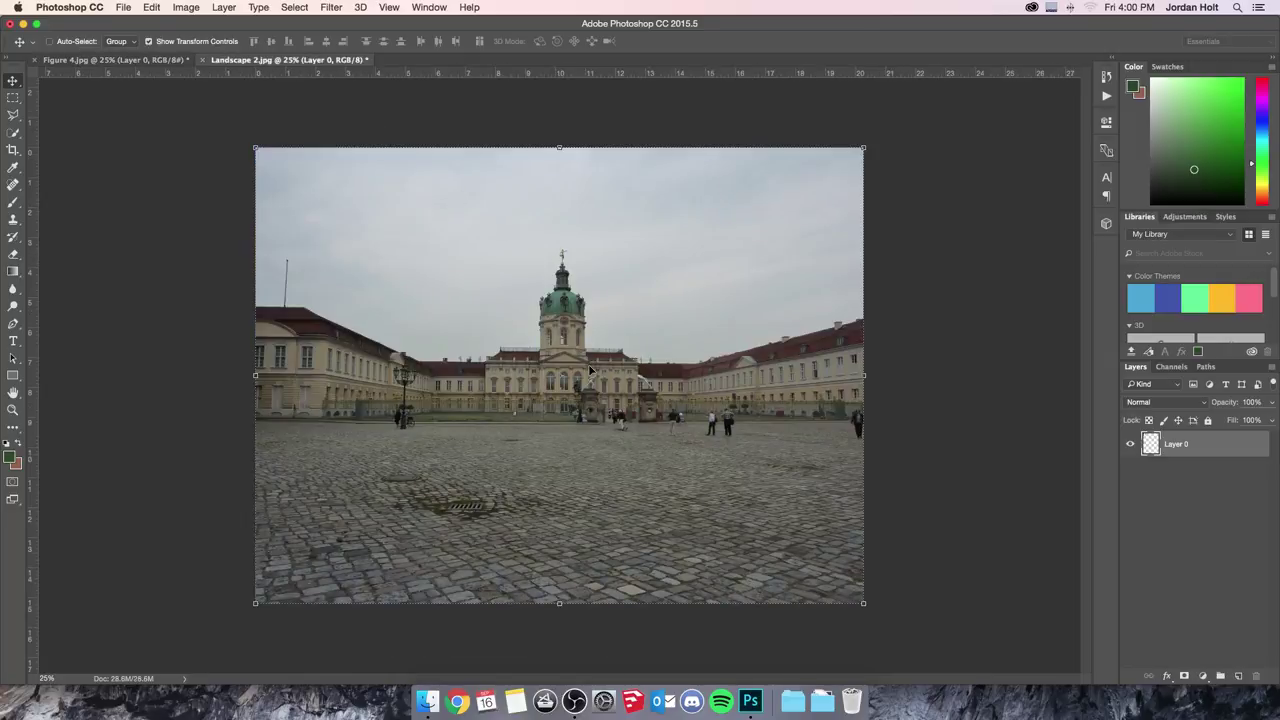
# - Drop the player into Landscape 2.jpg as Layer 1 and centre him on the plaza
pyautogui.moveTo(590, 373); pyautogui.dragTo(580, 306)
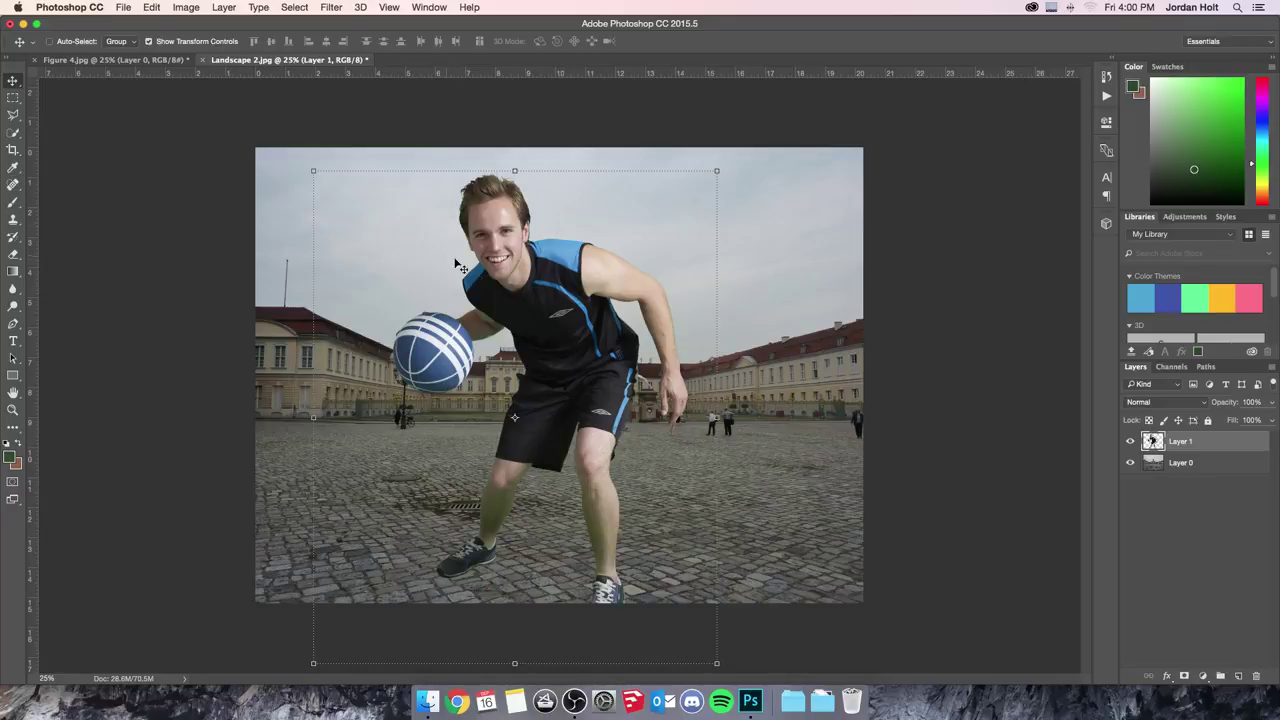
pyautogui.moveTo(600, 313); pyautogui.dragTo(955, 353)
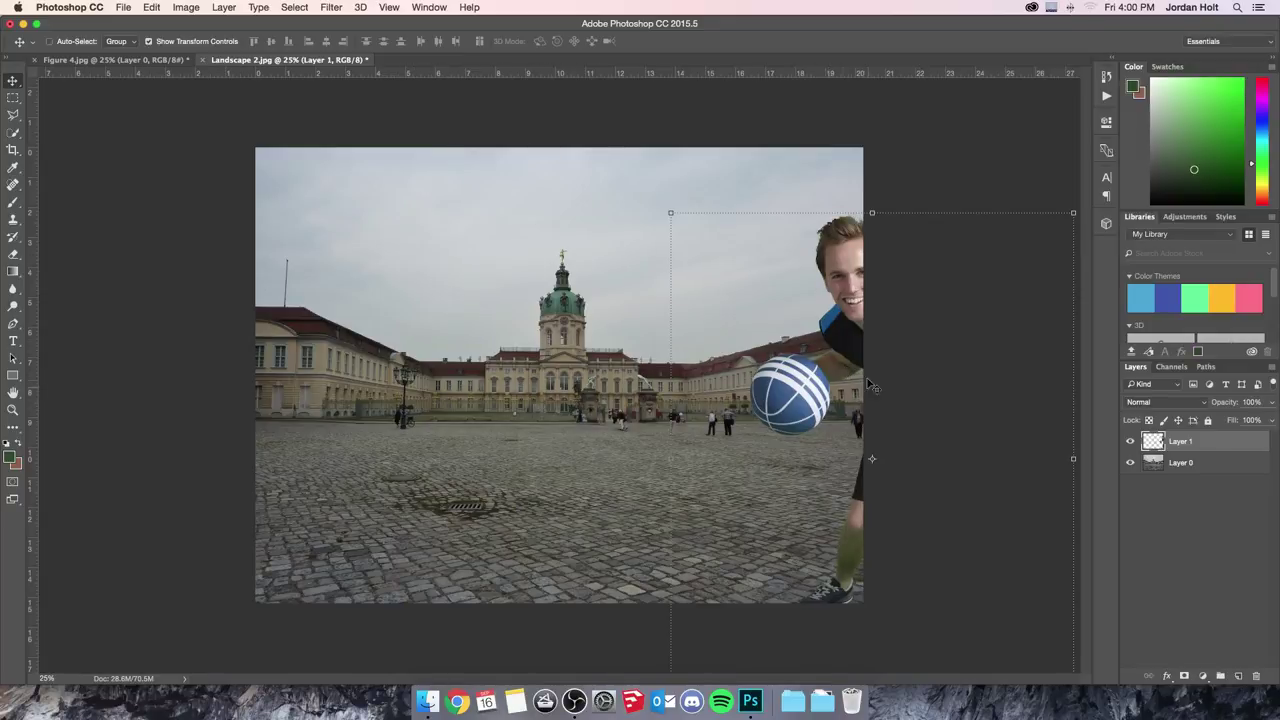
pyautogui.moveTo(850, 362); pyautogui.dragTo(514, 411)
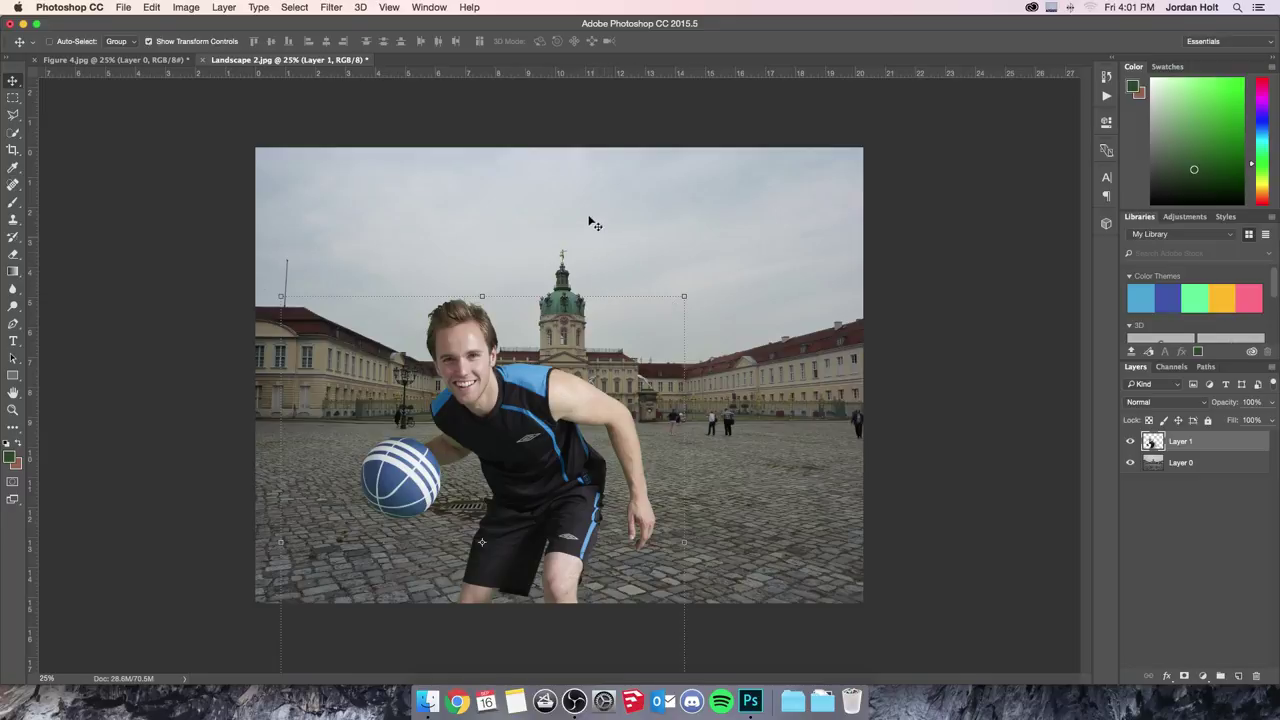
# - Nudge Layer 1 slightly so the player stands centred on the cobblestones
pyautogui.moveTo(565, 452)
pyautogui.mouseDown()
pyautogui.moveTo(561, 305)
pyautogui.moveTo(557, 595)
pyautogui.moveTo(562, 458)
pyautogui.moveTo(571, 468)
pyautogui.moveTo(555, 462)
pyautogui.mouseUp()
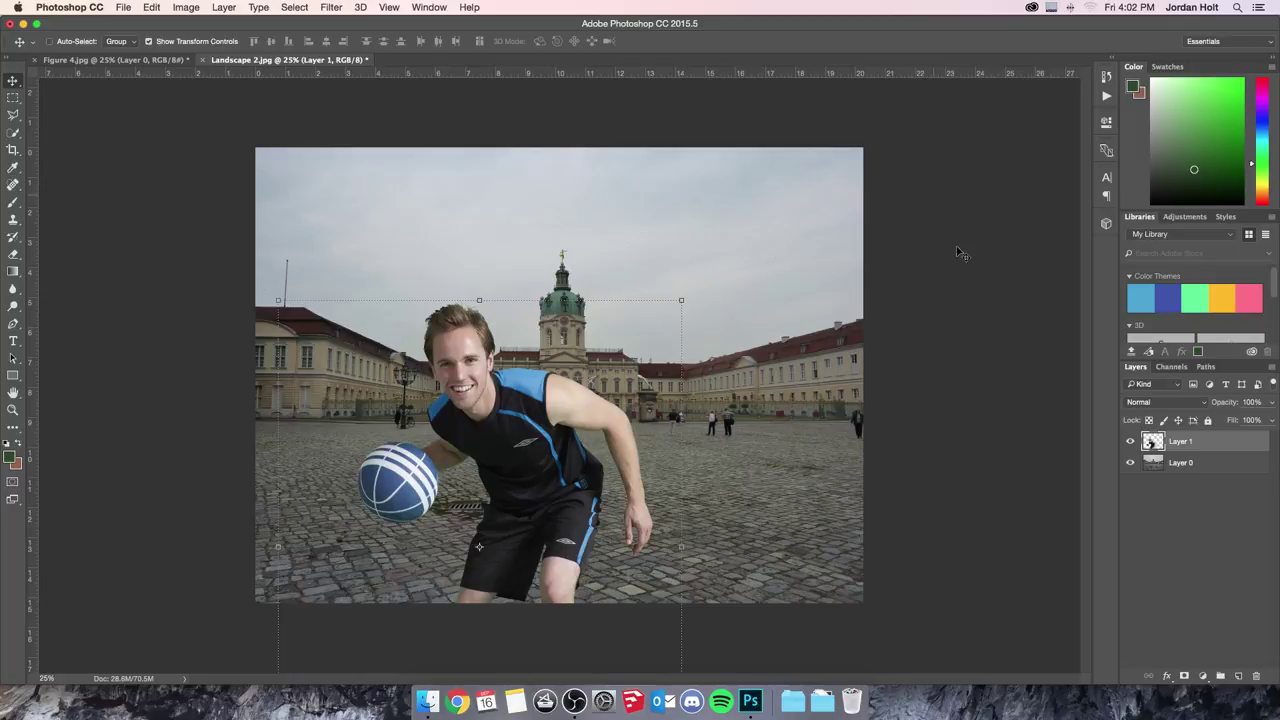
# - Hide the player layer, target Layer 0, and ready the Quick Selection Tool with a larger brush
pyautogui.click(1178, 466)
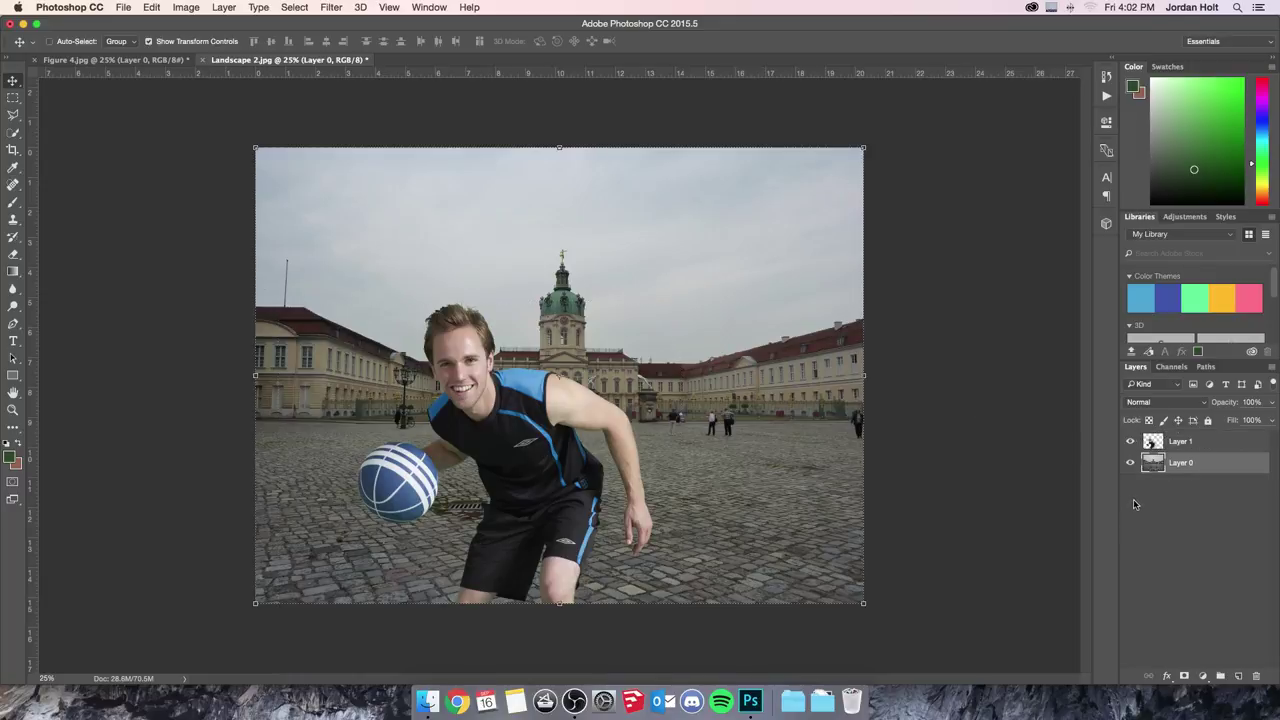
pyautogui.click(1129, 446)
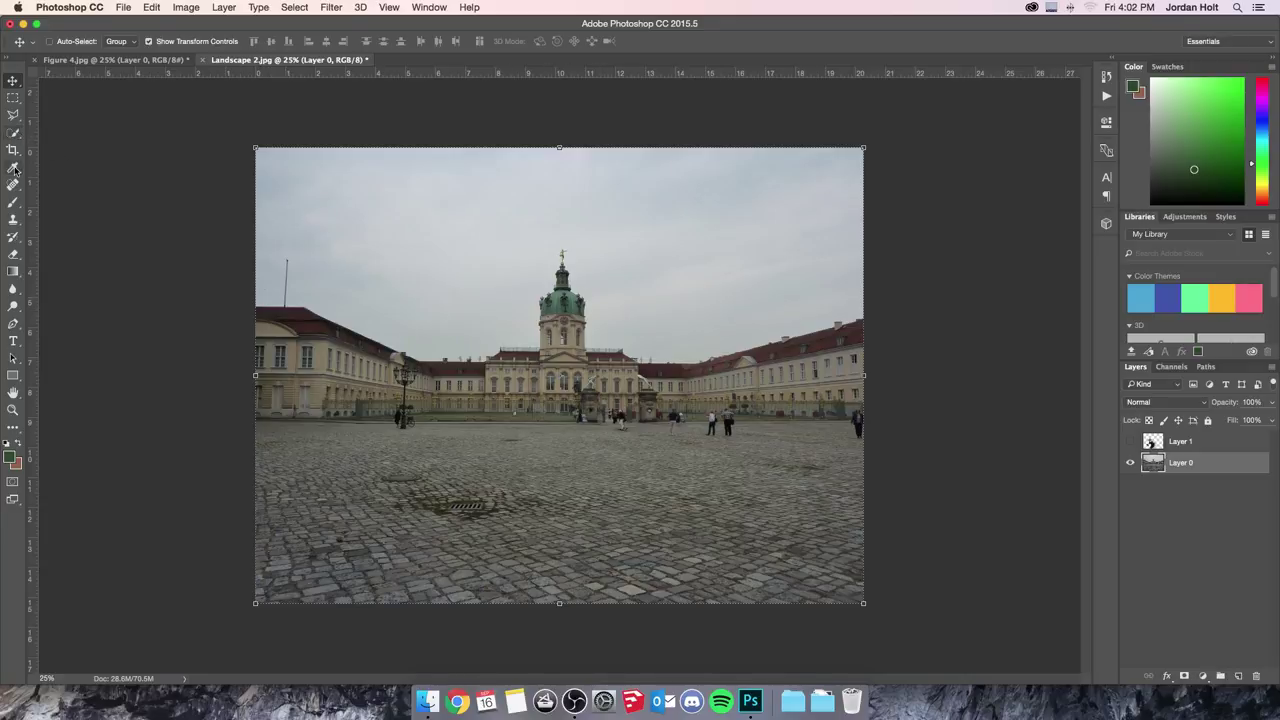
pyautogui.click(14, 134)
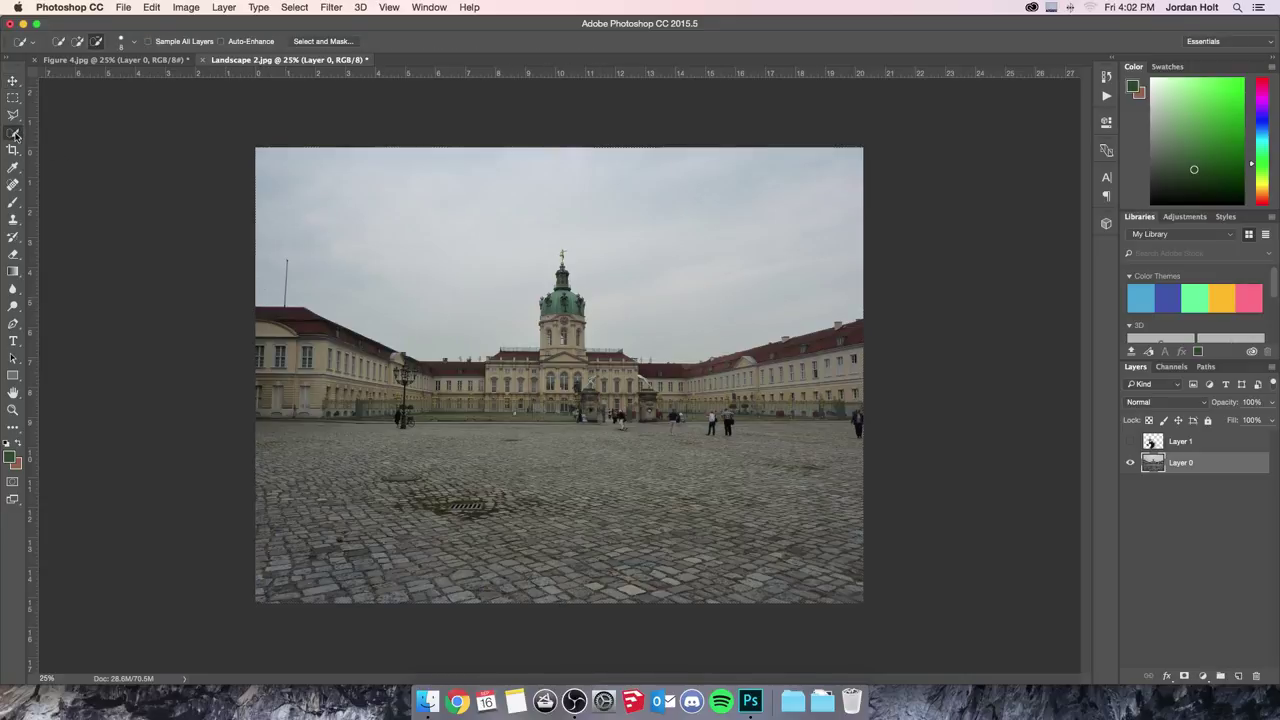
pyautogui.click(57, 43)
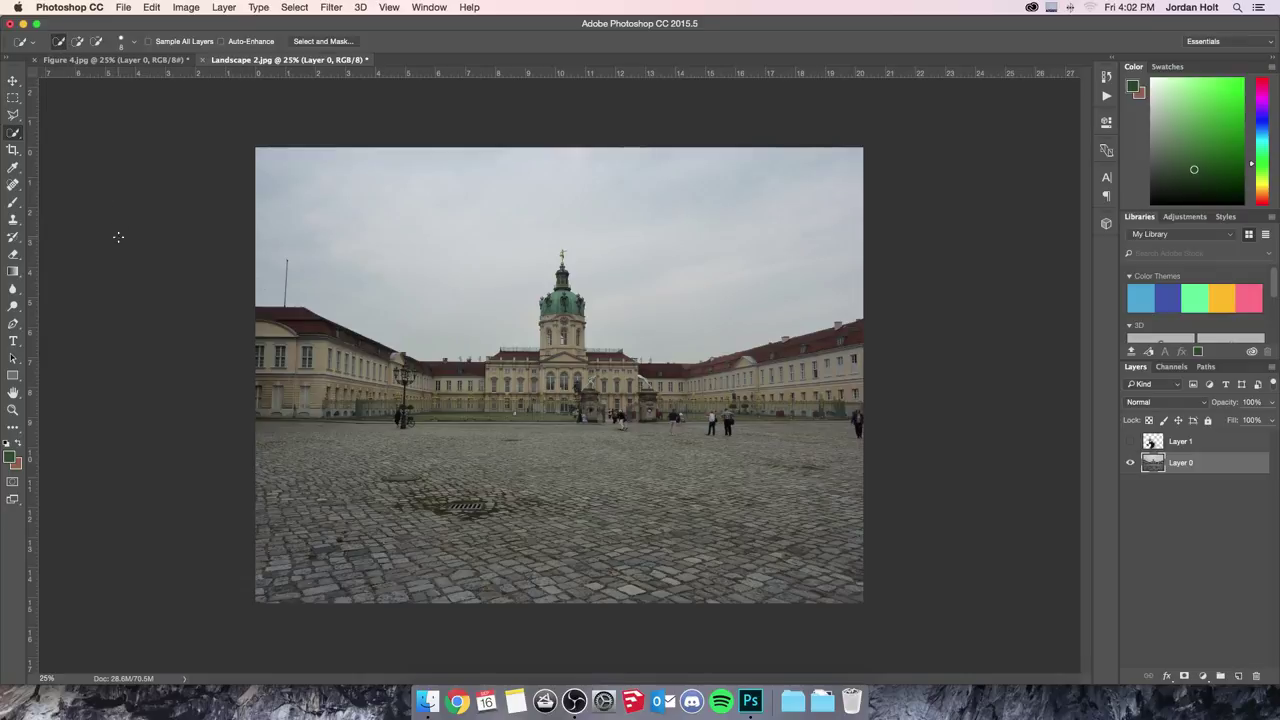
pyautogui.click(14, 135)
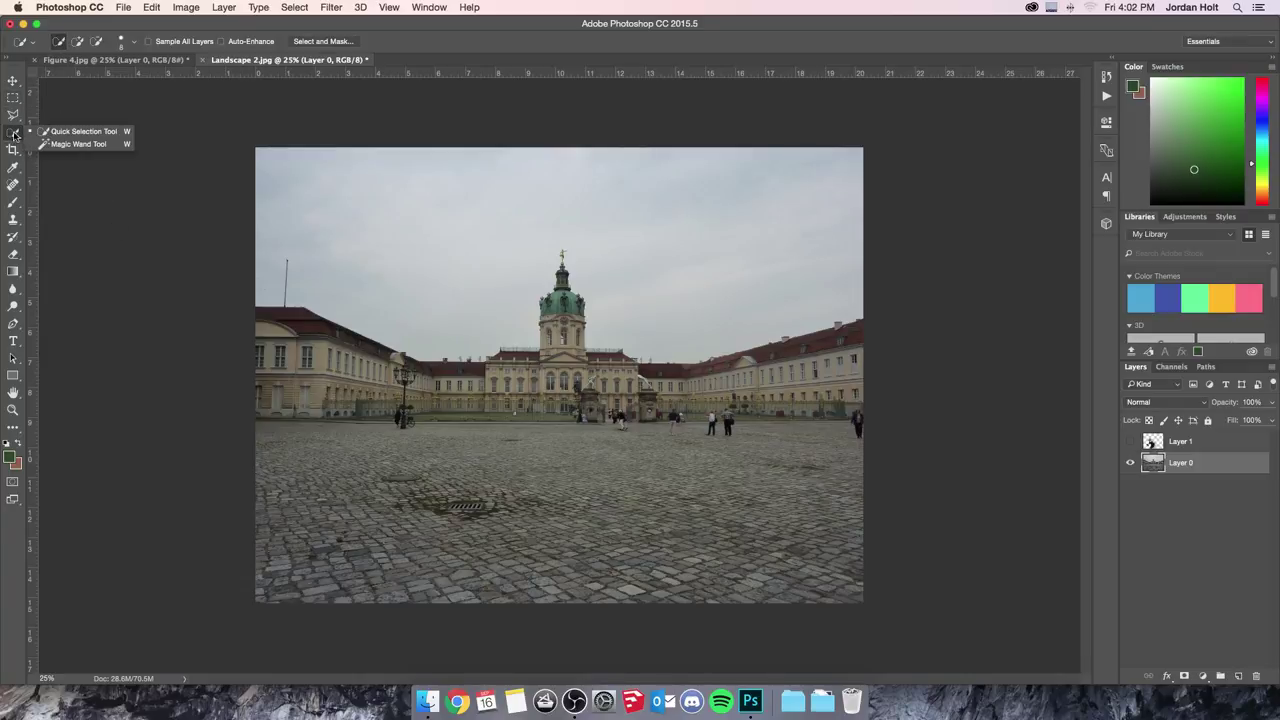
pyautogui.click(13, 135)
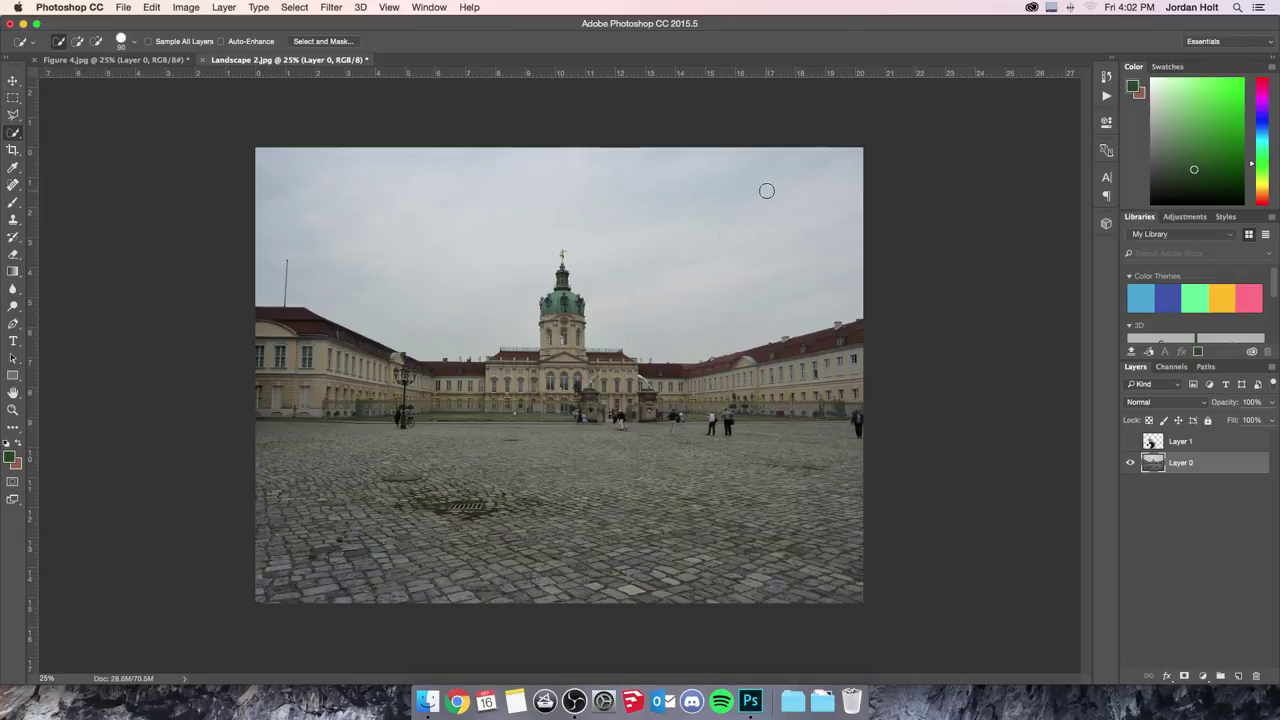
pyautogui.press(']')
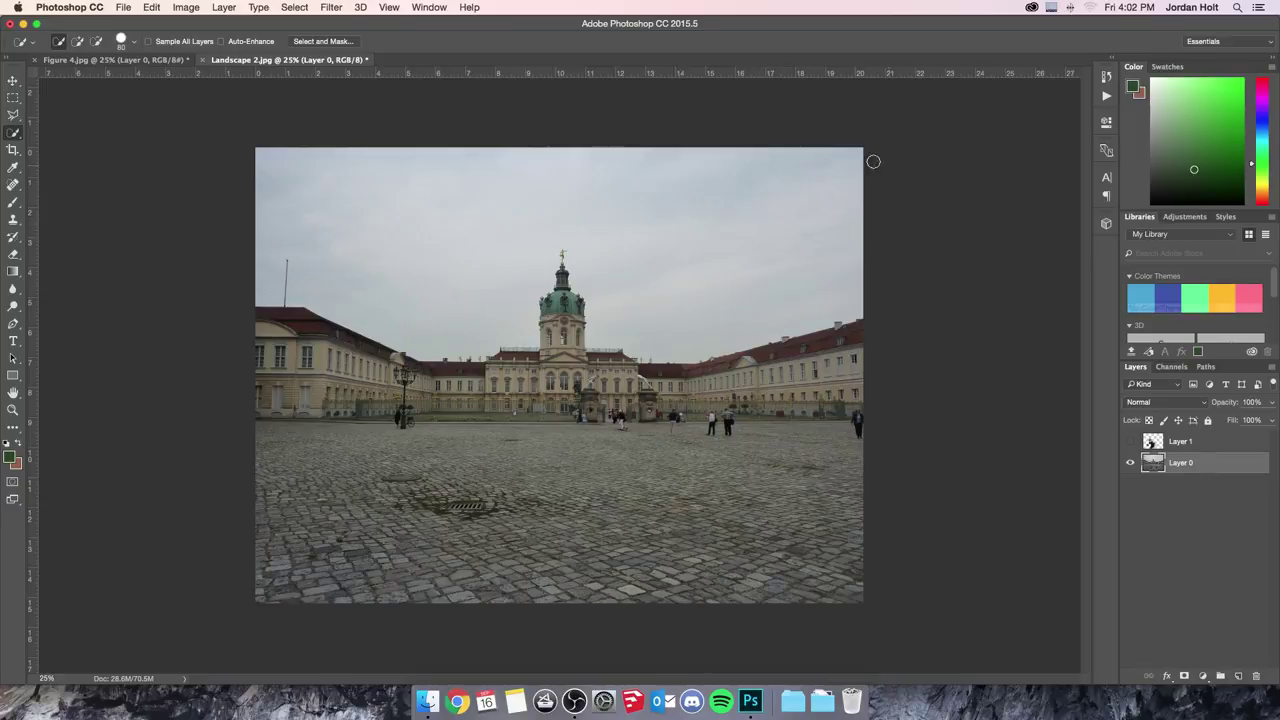
# - Paint a selection over the sky above the palace and zoom in on the dome
pyautogui.moveTo(830, 218)
pyautogui.mouseDown()
pyautogui.moveTo(775, 209)
pyautogui.moveTo(713, 266)
pyautogui.moveTo(566, 227)
pyautogui.moveTo(455, 237)
pyautogui.mouseUp()
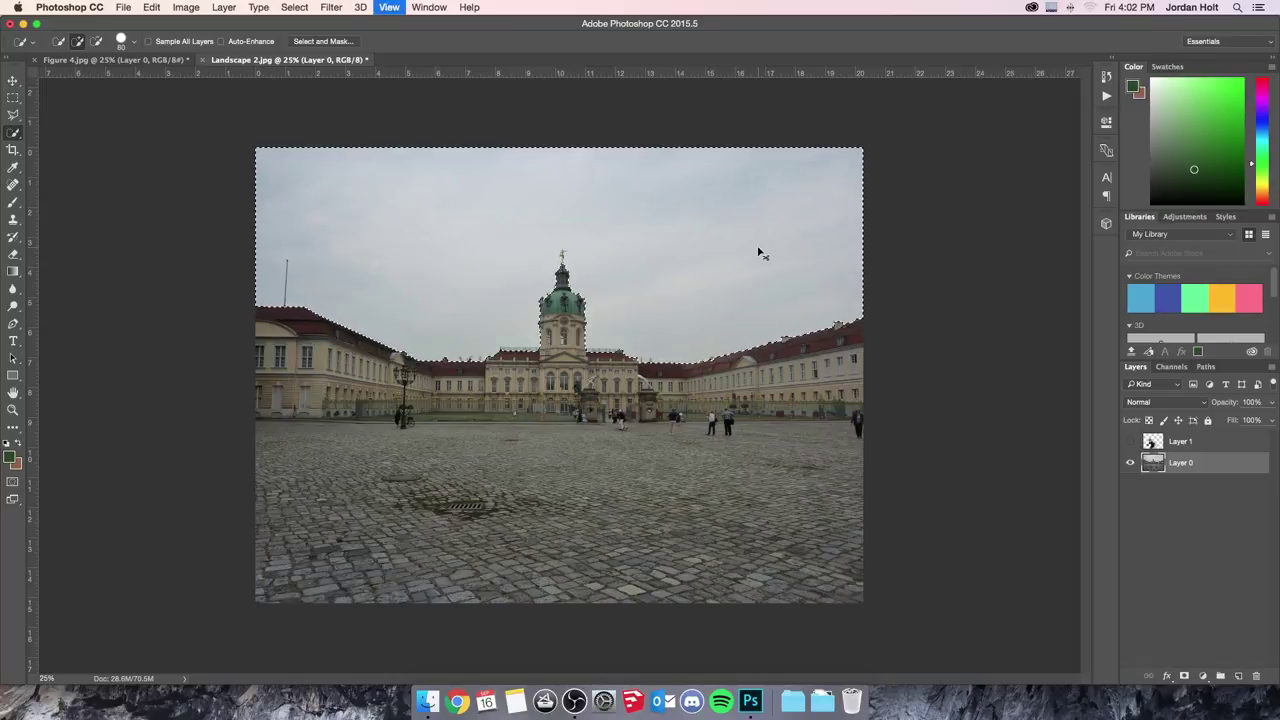
pyautogui.press('super+equal')
pyautogui.press('super+equal')
pyautogui.press('super+equal')
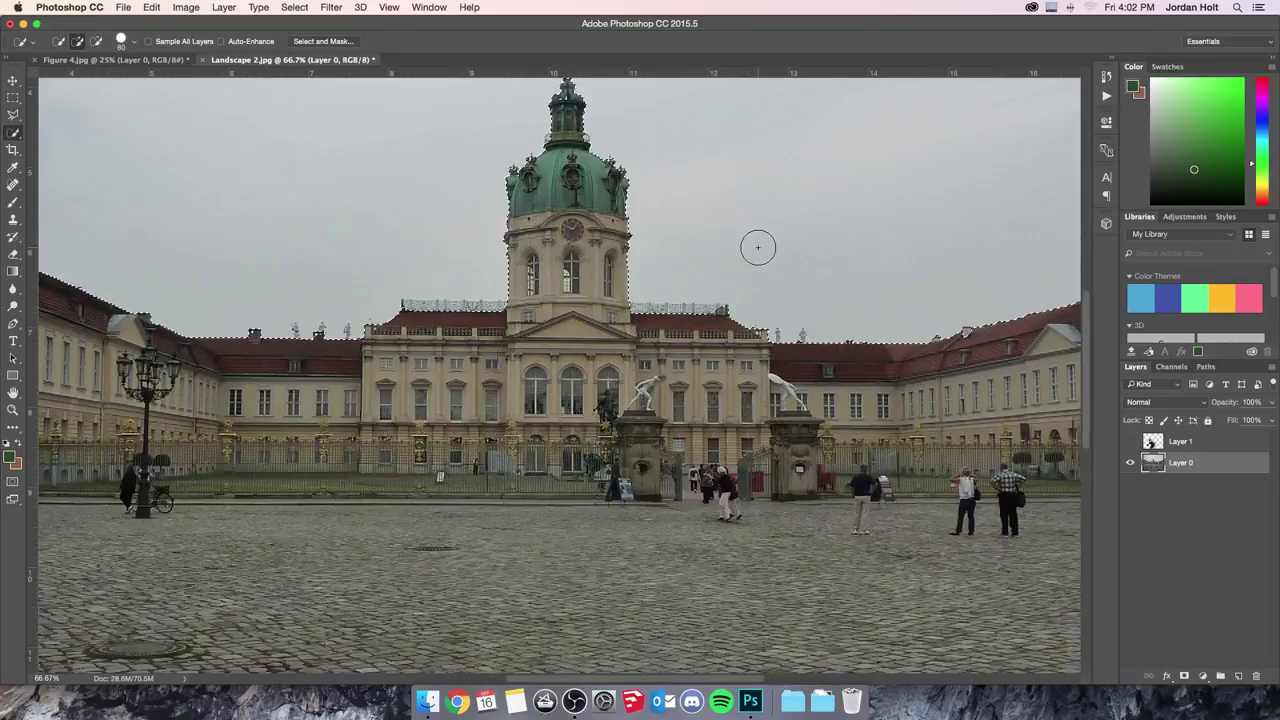
pyautogui.moveTo(729, 229); pyautogui.dragTo(558, 294)
pyautogui.moveTo(649, 289)
pyautogui.mouseDown()
pyautogui.moveTo(751, 389)
pyautogui.moveTo(777, 397)
pyautogui.mouseUp()
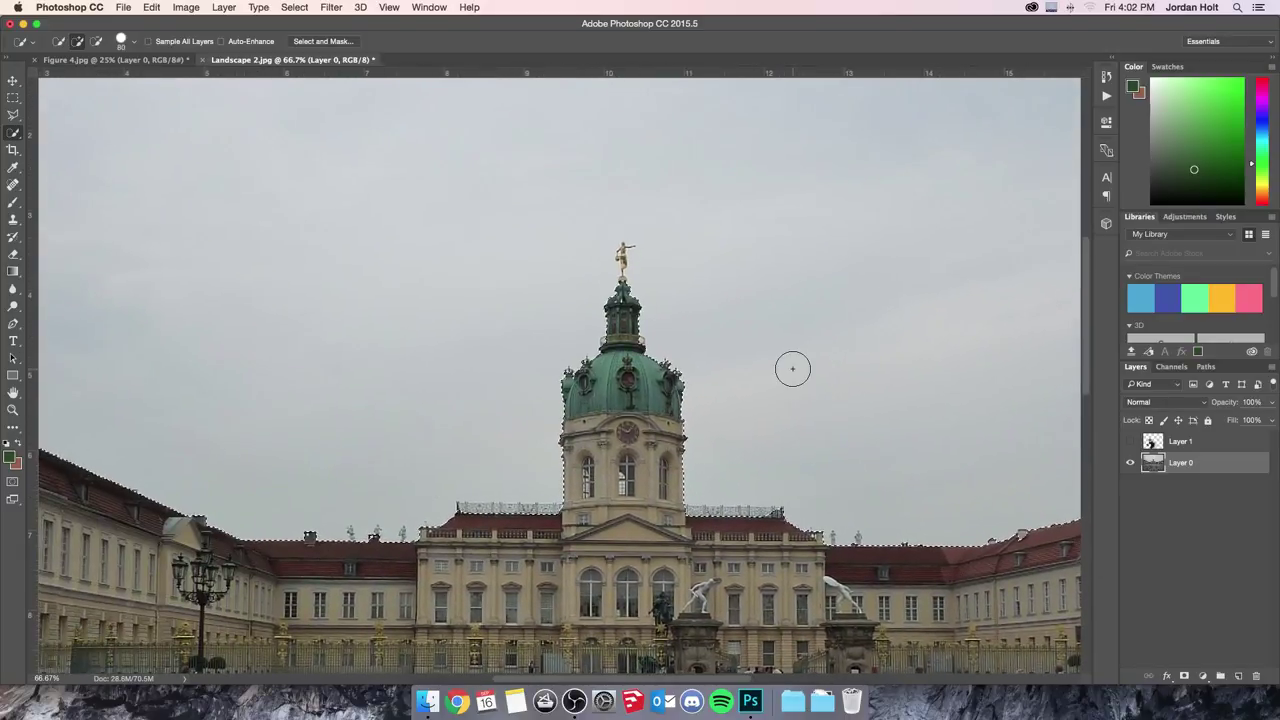
# - Subtract the golden dome statue from the sky selection using a size-10 brush
pyautogui.press('super+equal')
pyautogui.press('super+equal')
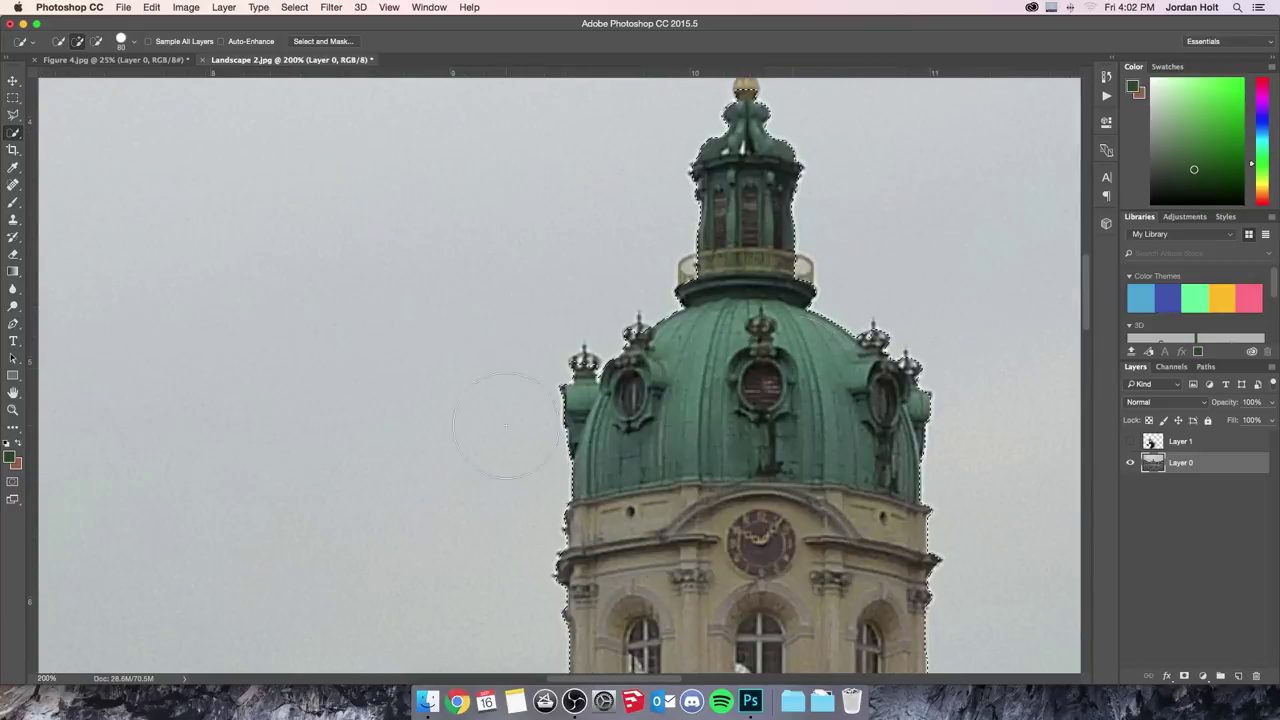
pyautogui.moveTo(674, 191); pyautogui.dragTo(565, 392)
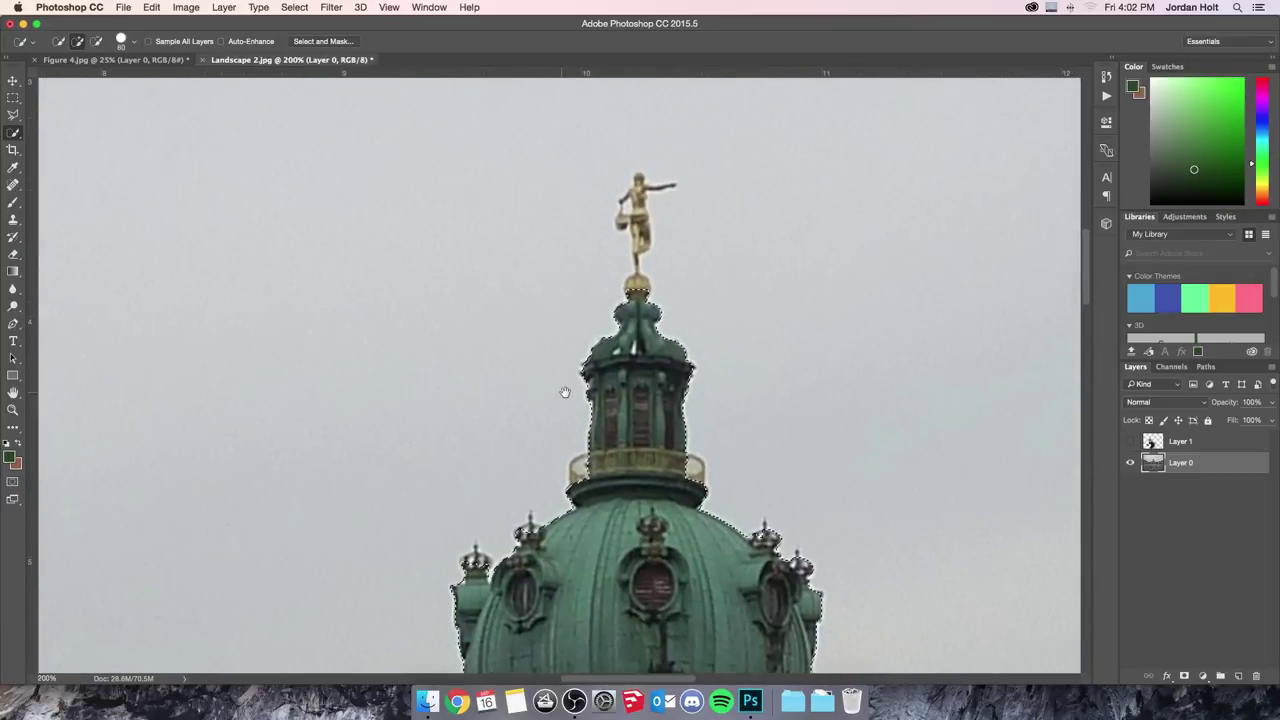
pyautogui.click(97, 43)
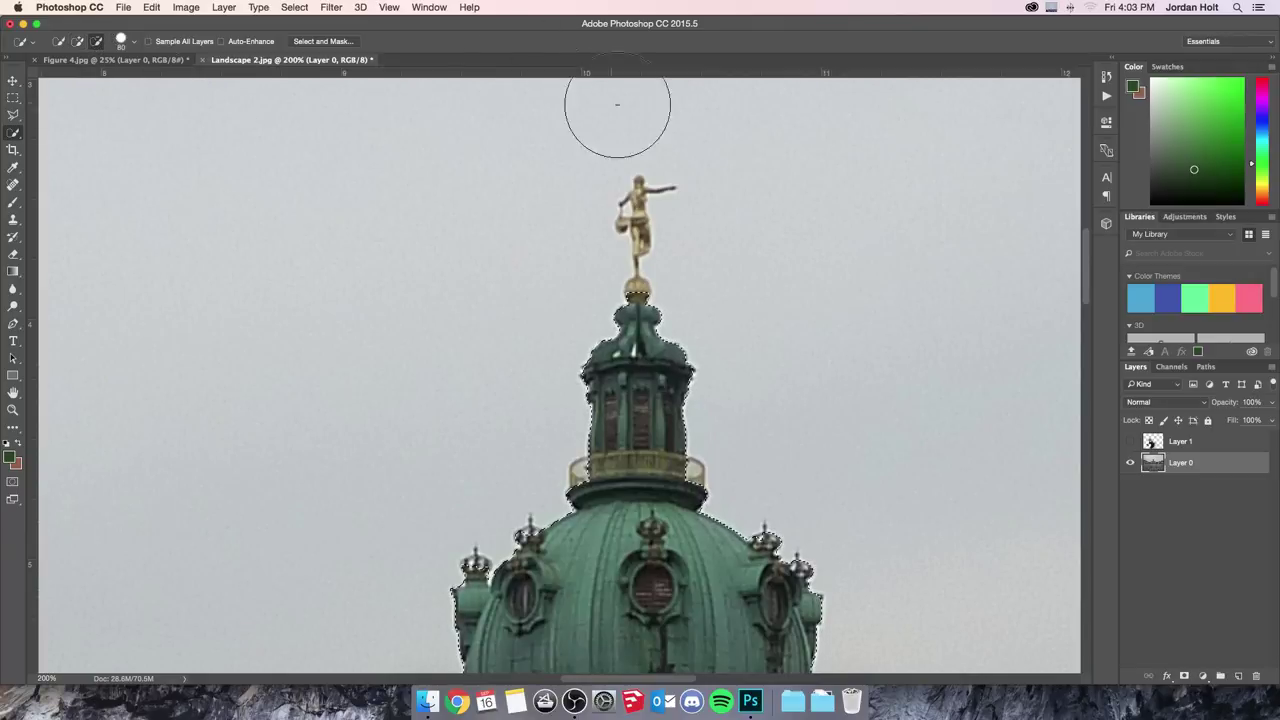
pyautogui.press('[')
pyautogui.press('[')
pyautogui.press('[')
pyautogui.press('[')
pyautogui.press('[')
pyautogui.press('[')
pyautogui.press('[')
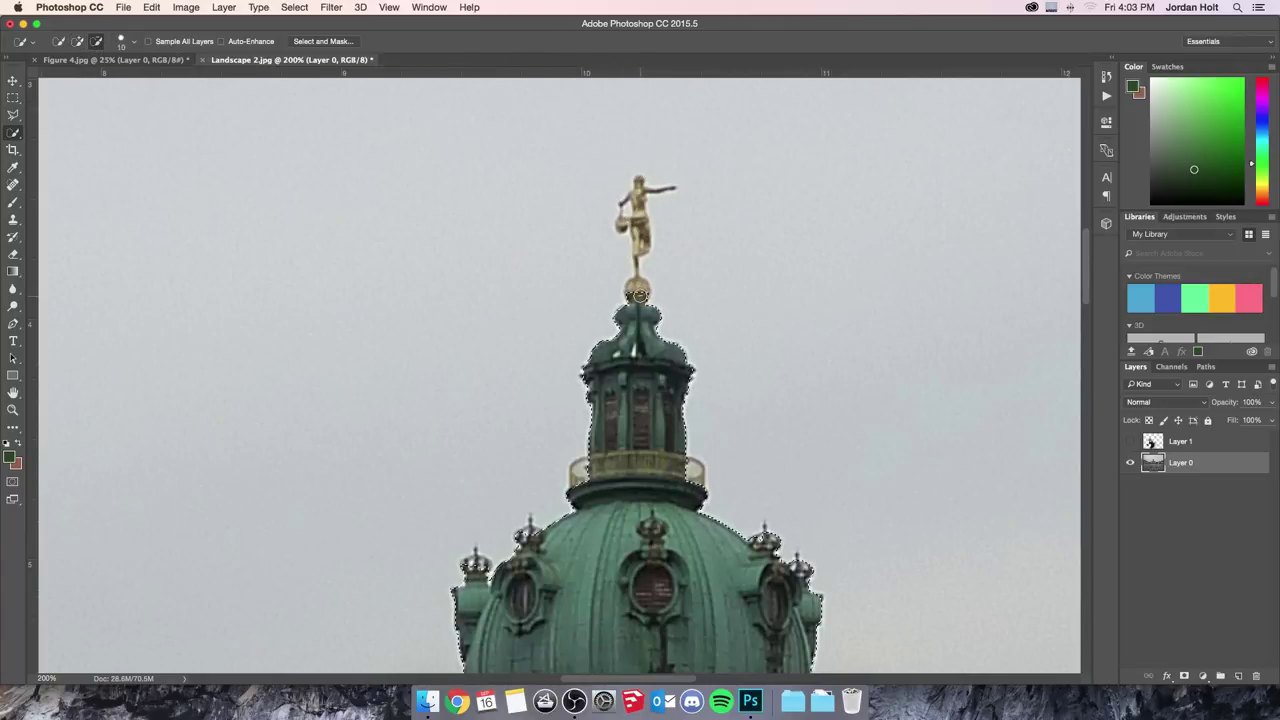
pyautogui.moveTo(637, 290)
pyautogui.mouseDown()
pyautogui.moveTo(638, 183)
pyautogui.moveTo(620, 220)
pyautogui.moveTo(642, 186)
pyautogui.moveTo(680, 190)
pyautogui.mouseUp()
# - Correct the selection along the balcony ends, rooftop balustrade and railing beside the central tower
pyautogui.click(580, 476)
pyautogui.click(690, 470)
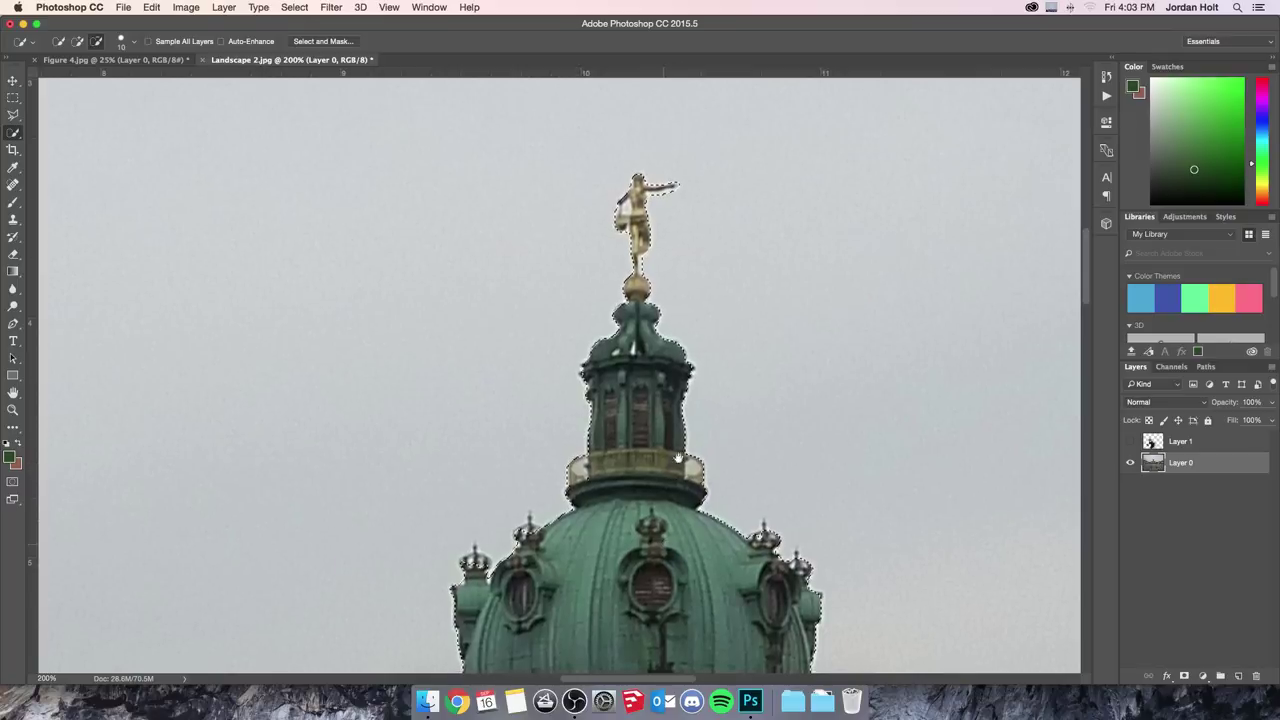
pyautogui.scroll(-10, 685, 533)
pyautogui.hscroll(-3, 685, 533)
pyautogui.scroll(-5, 637, 345)
pyautogui.hscroll(-9, 637, 345)
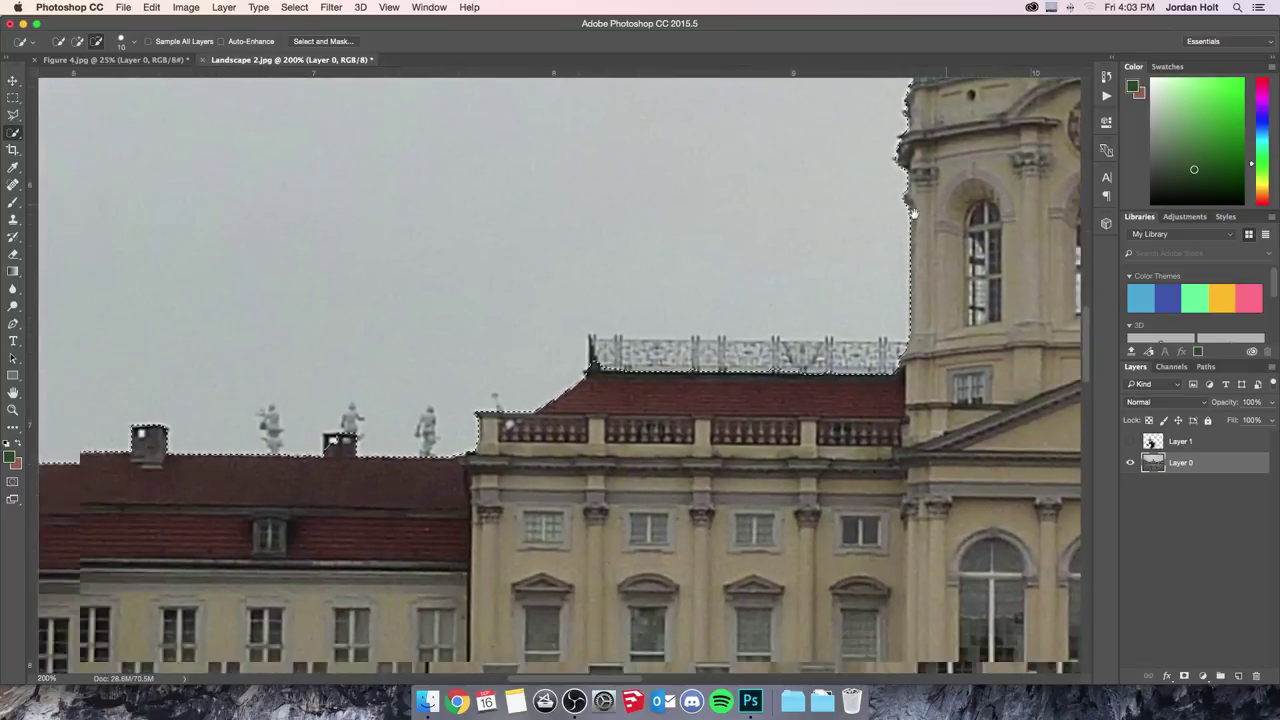
pyautogui.moveTo(910, 358); pyautogui.dragTo(660, 355)
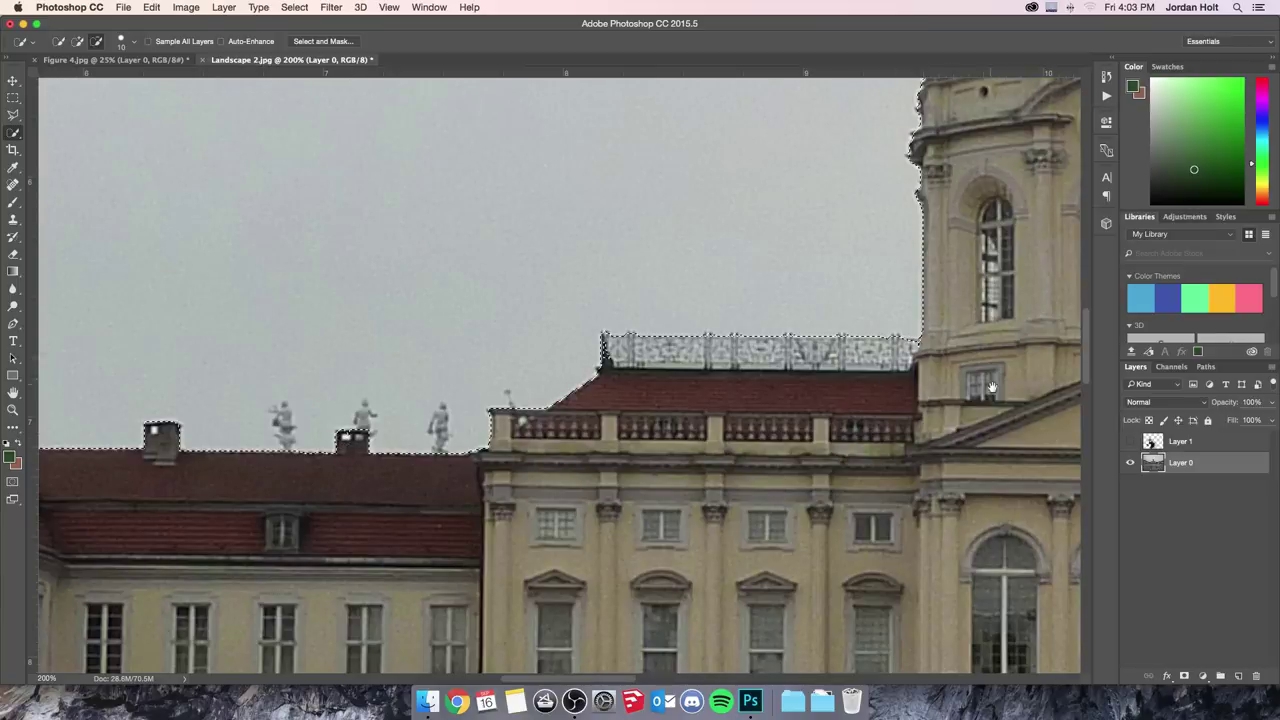
pyautogui.moveTo(991, 393); pyautogui.dragTo(379, 358)
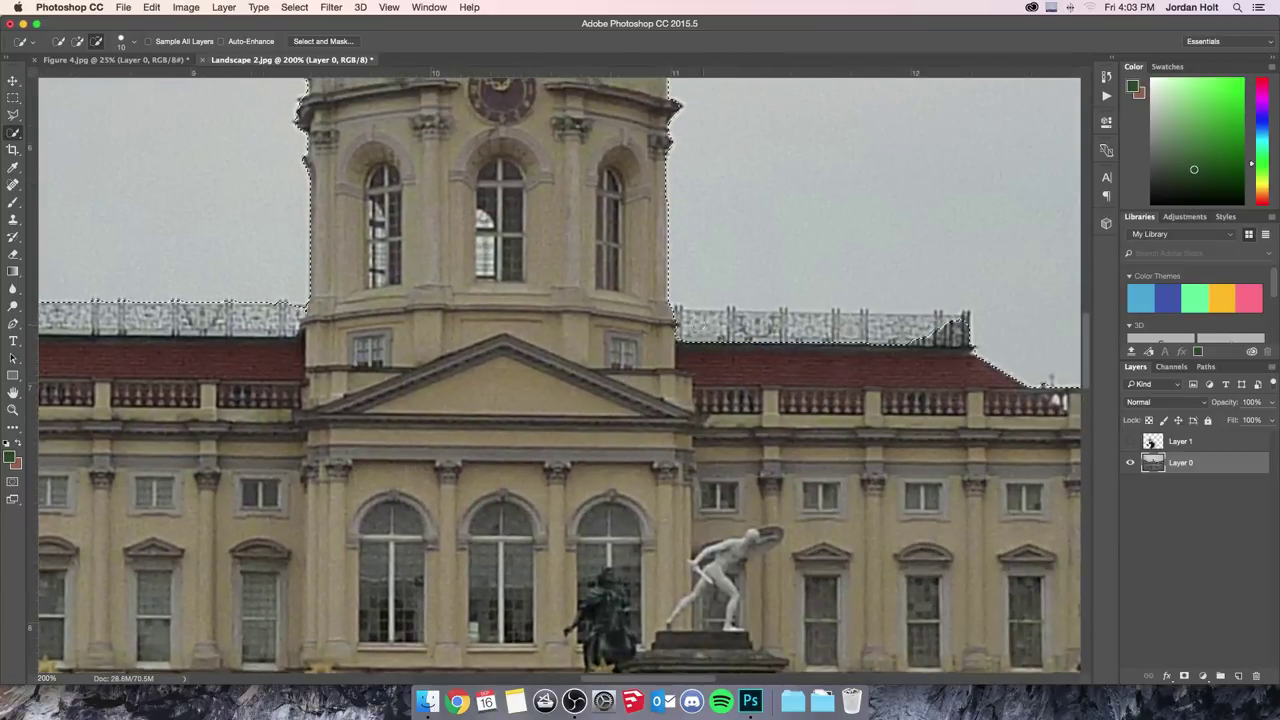
pyautogui.click(932, 336)
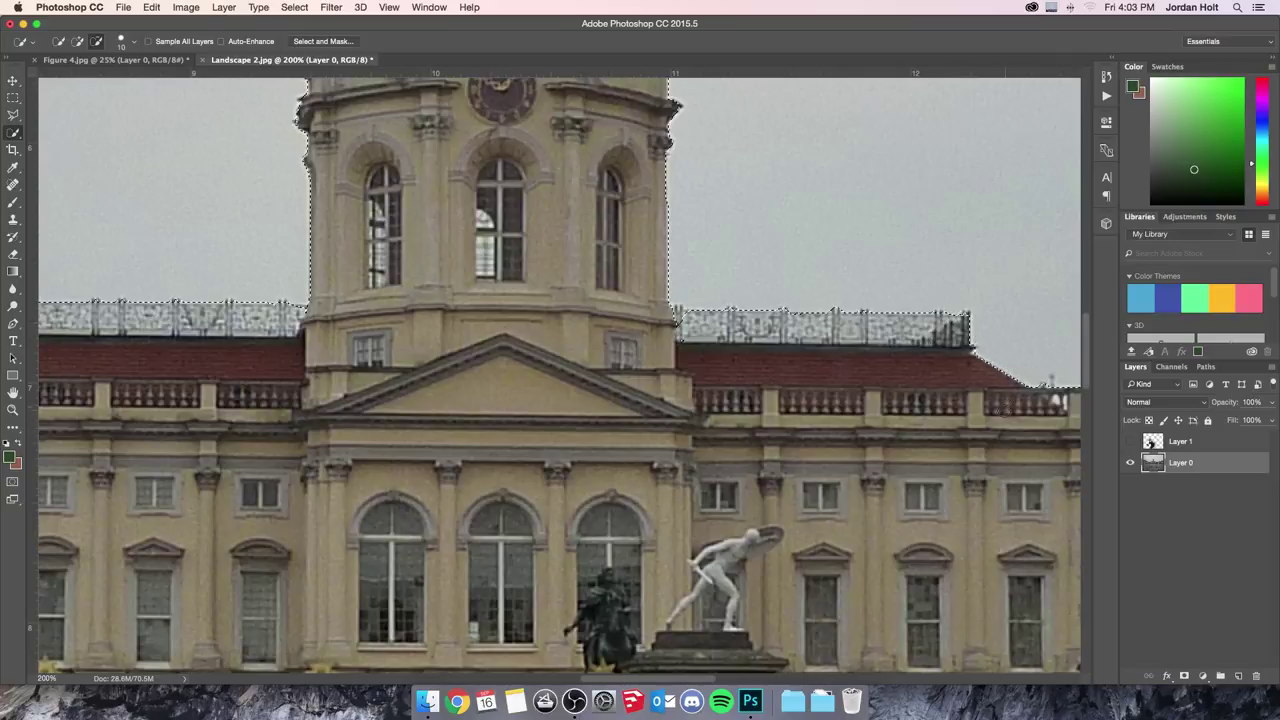
# - Fix the selection around the right wing's chimney and along its roofline, then zoom out
pyautogui.moveTo(1003, 416); pyautogui.dragTo(465, 382)
pyautogui.moveTo(731, 371); pyautogui.dragTo(563, 425)
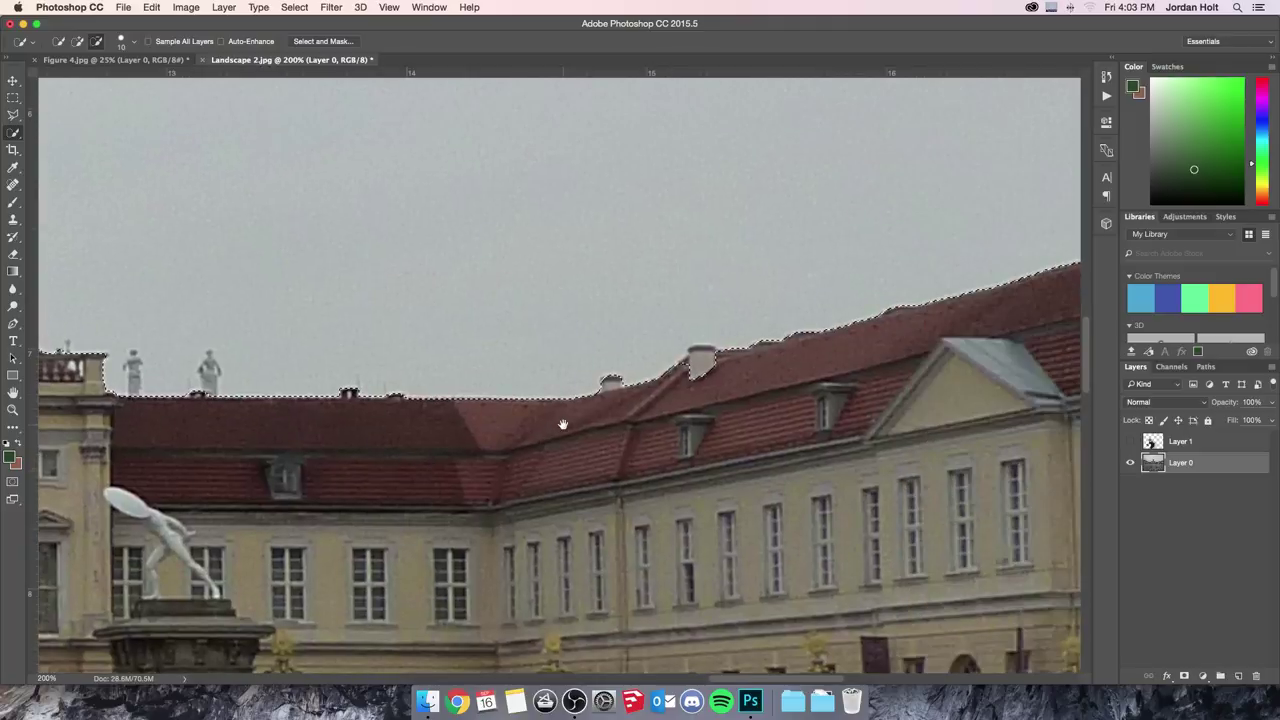
pyautogui.click(702, 362)
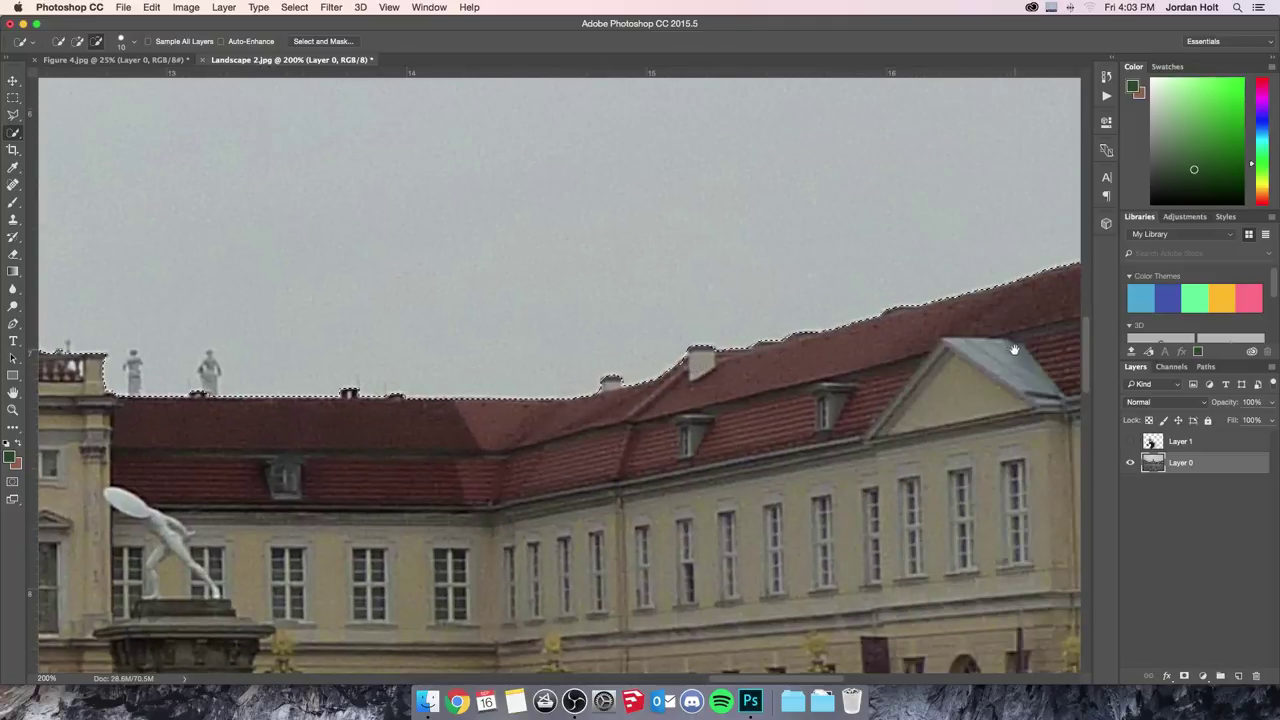
pyautogui.moveTo(1006, 349); pyautogui.dragTo(530, 432)
pyautogui.moveTo(888, 375); pyautogui.dragTo(536, 470)
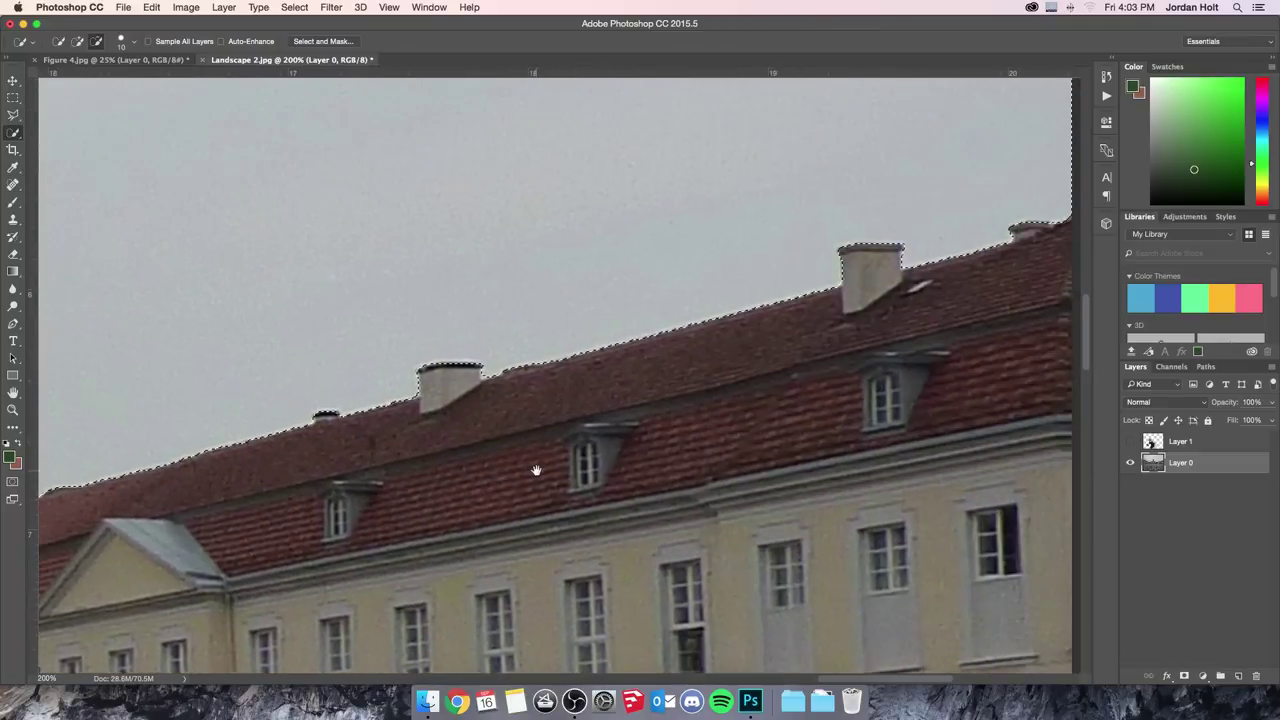
pyautogui.press('super+minus')
pyautogui.press('super+minus')
pyautogui.press('super+minus')
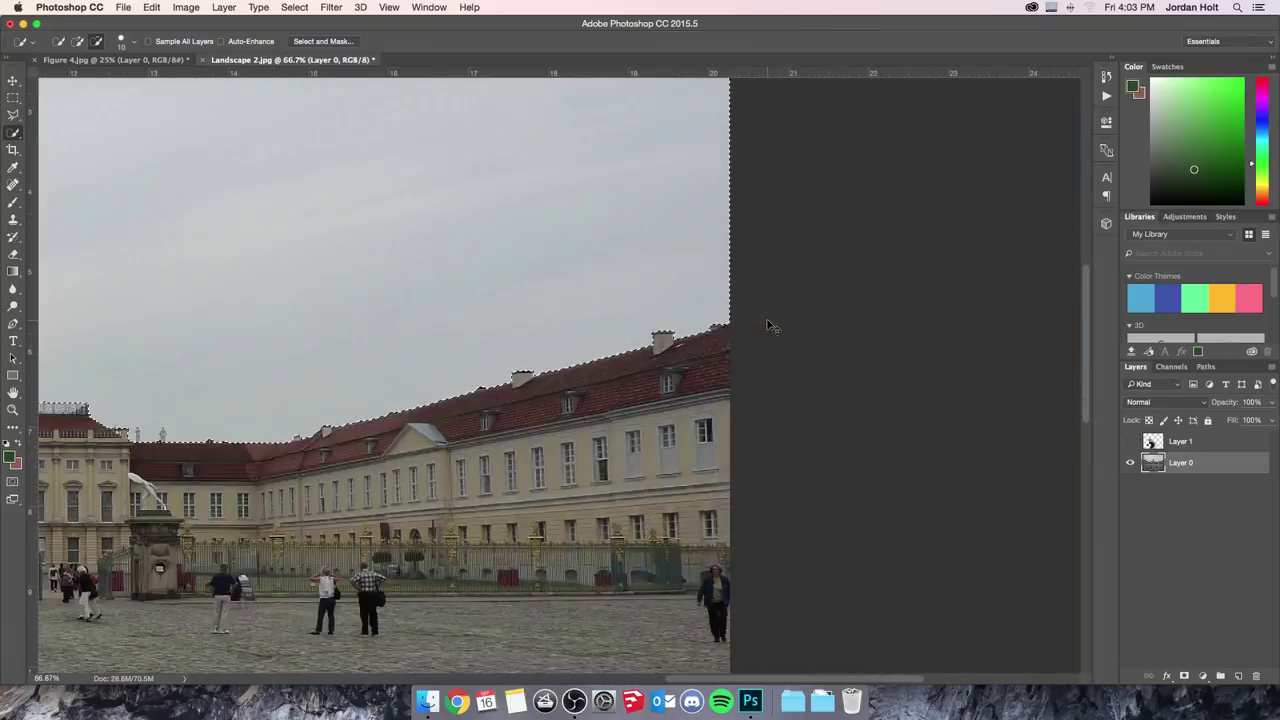
# - Zoom out to fit the photo and use Select > Inverse to swap the sky selection for the palace and plaza
pyautogui.press('super+minus')
pyautogui.press('super+minus')
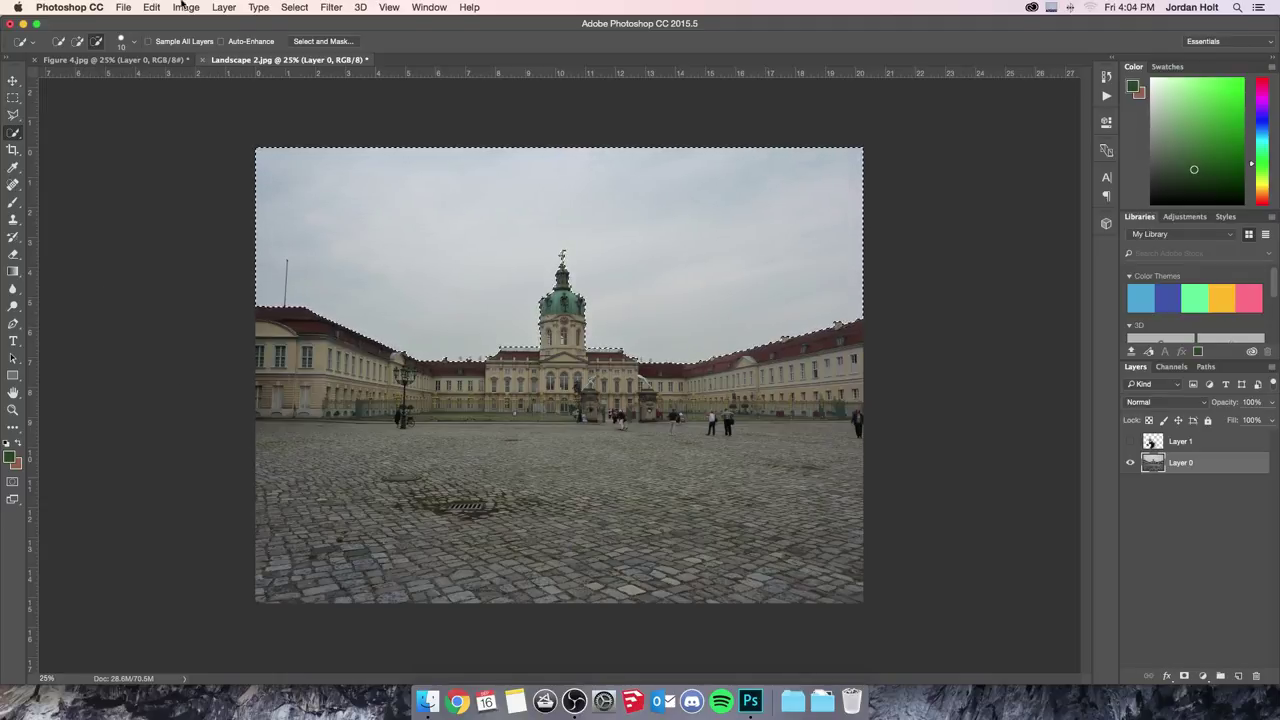
pyautogui.click(301, 8)
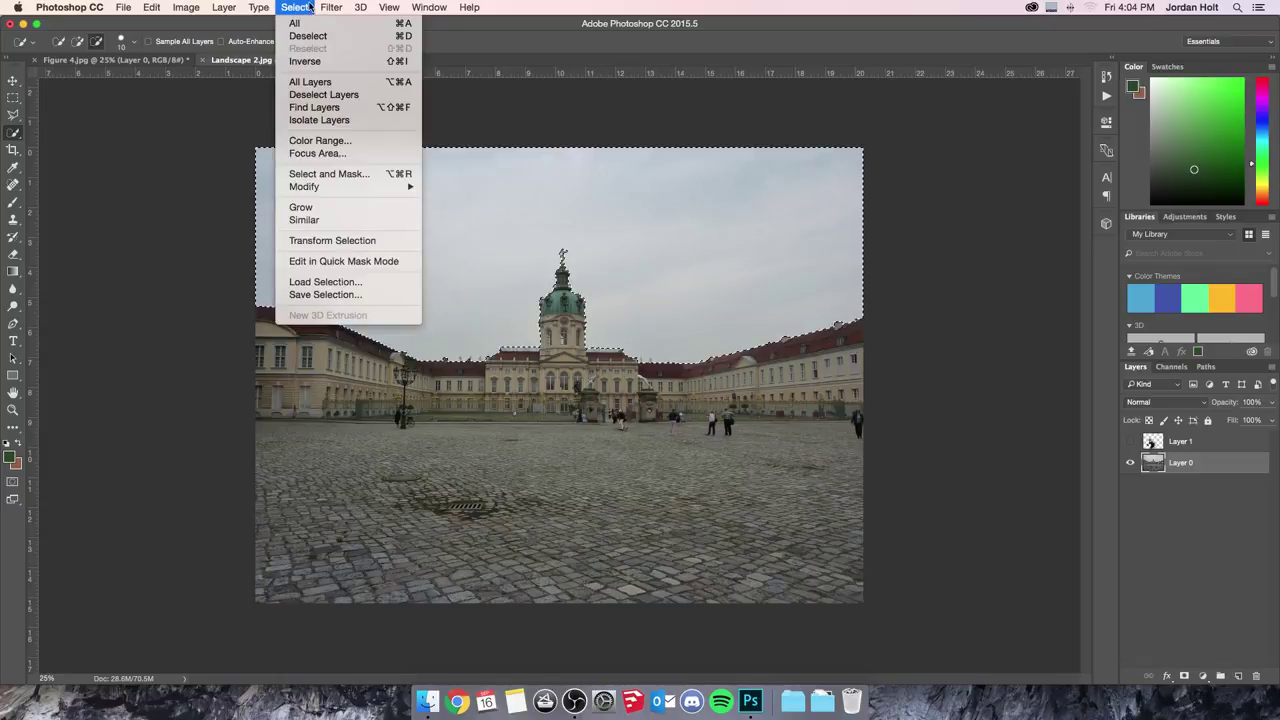
pyautogui.click(314, 61)
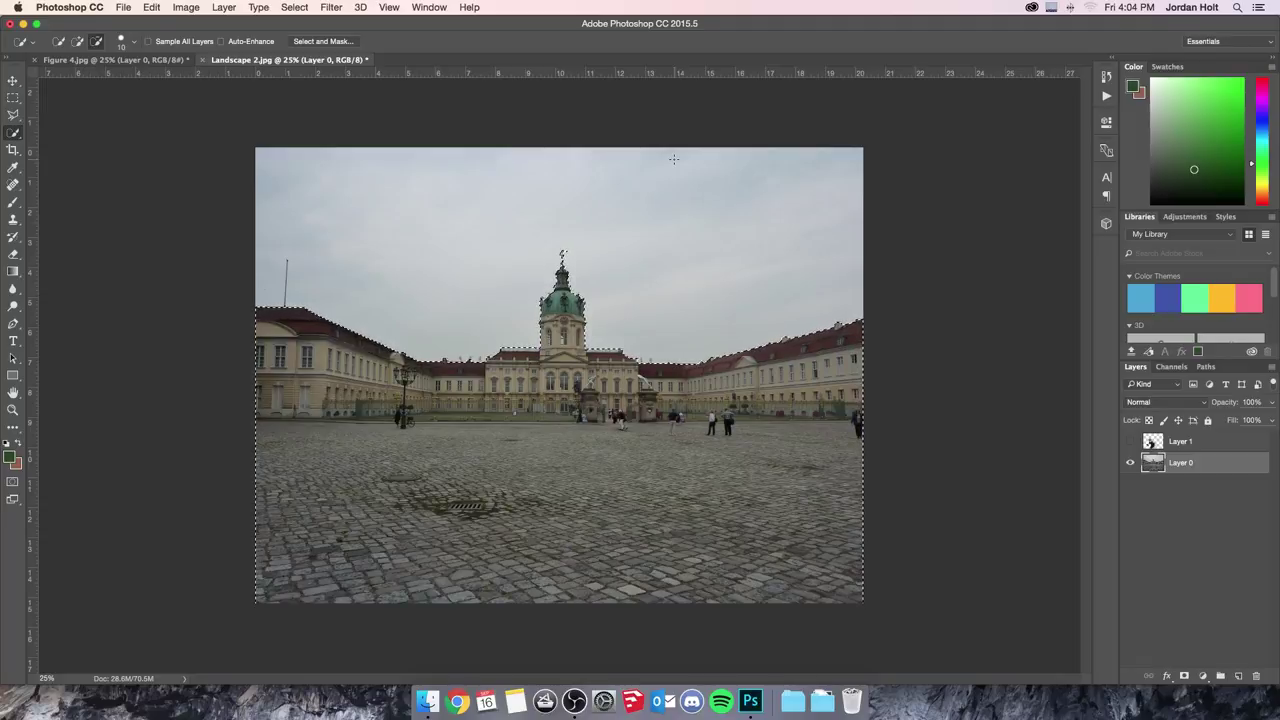
# - Copy the palace and plaza onto a new Layer 2 and check the cutout
pyautogui.press('super+j')
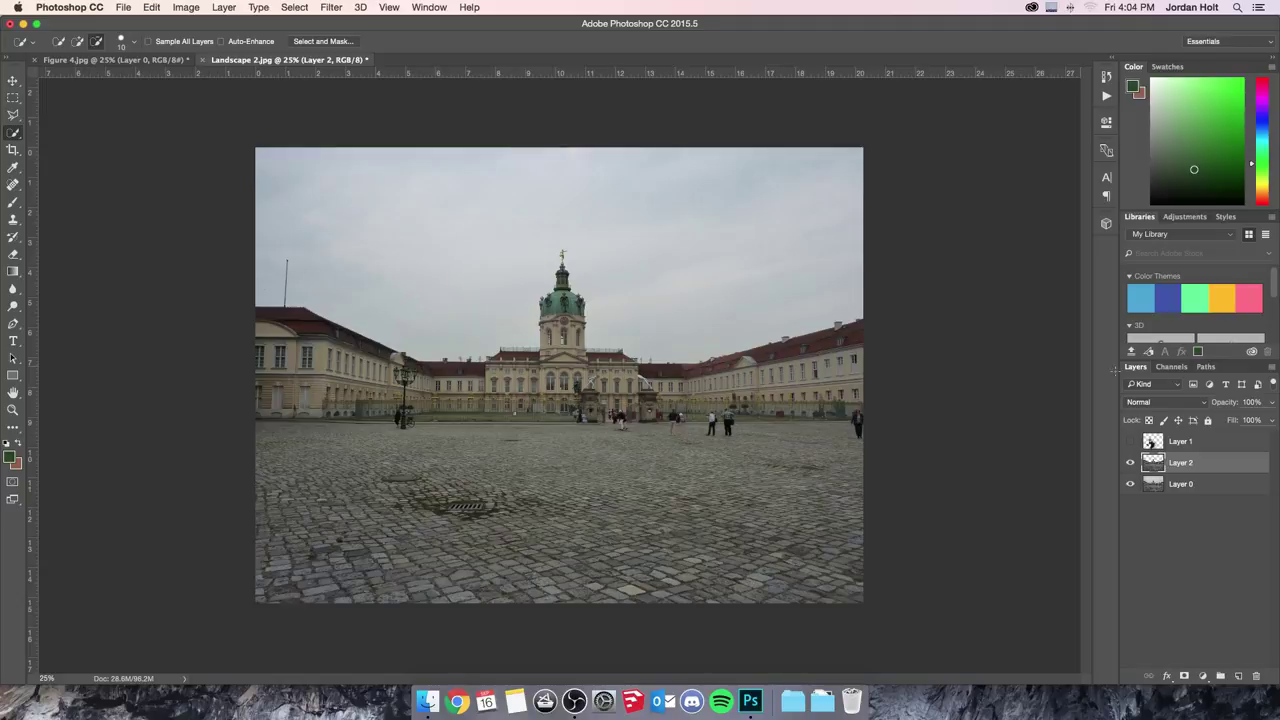
pyautogui.click(1130, 485)
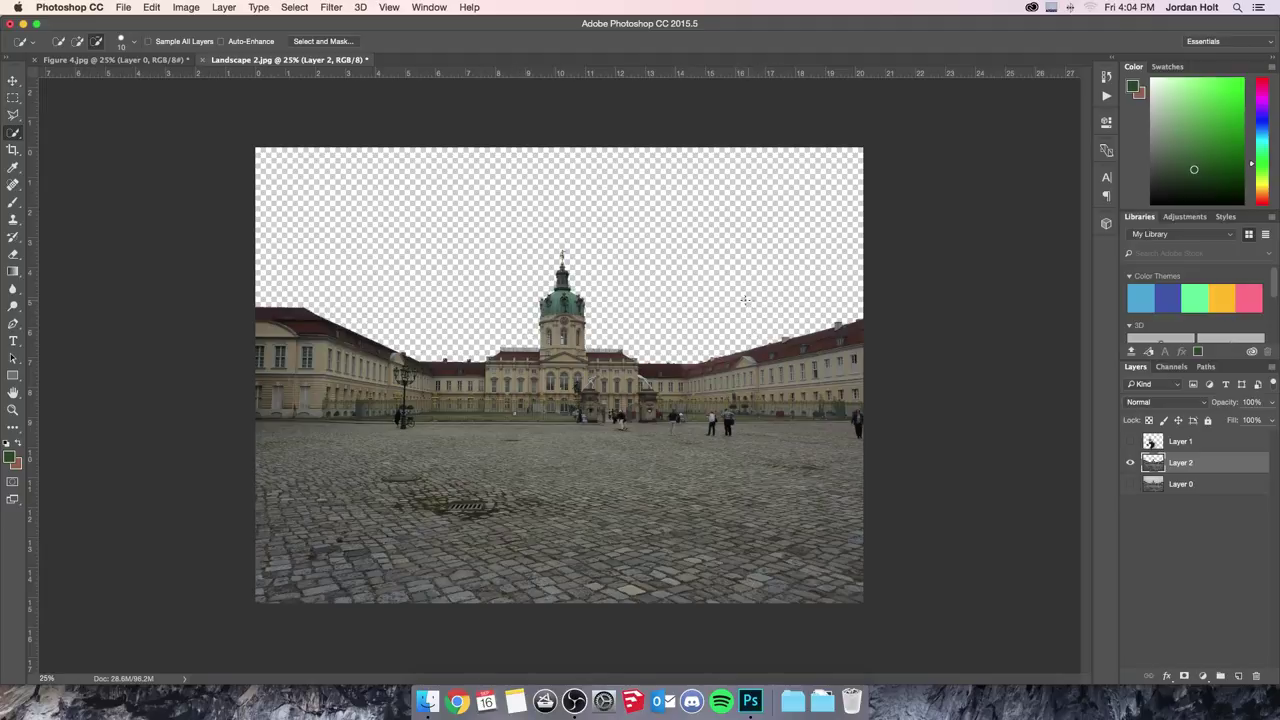
pyautogui.click(1130, 485)
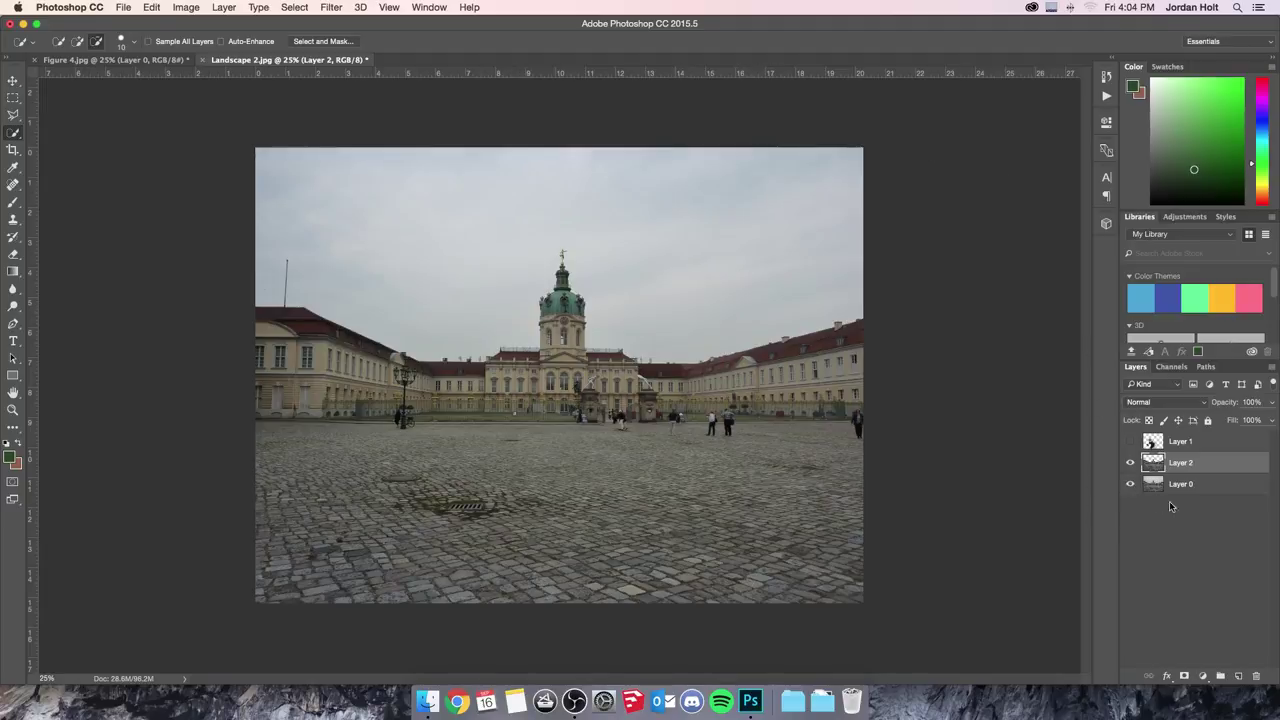
# - Show the player's Layer 1 above Layer 2 and move him down onto the plaza
pyautogui.click(1130, 441)
pyautogui.click(1192, 445)
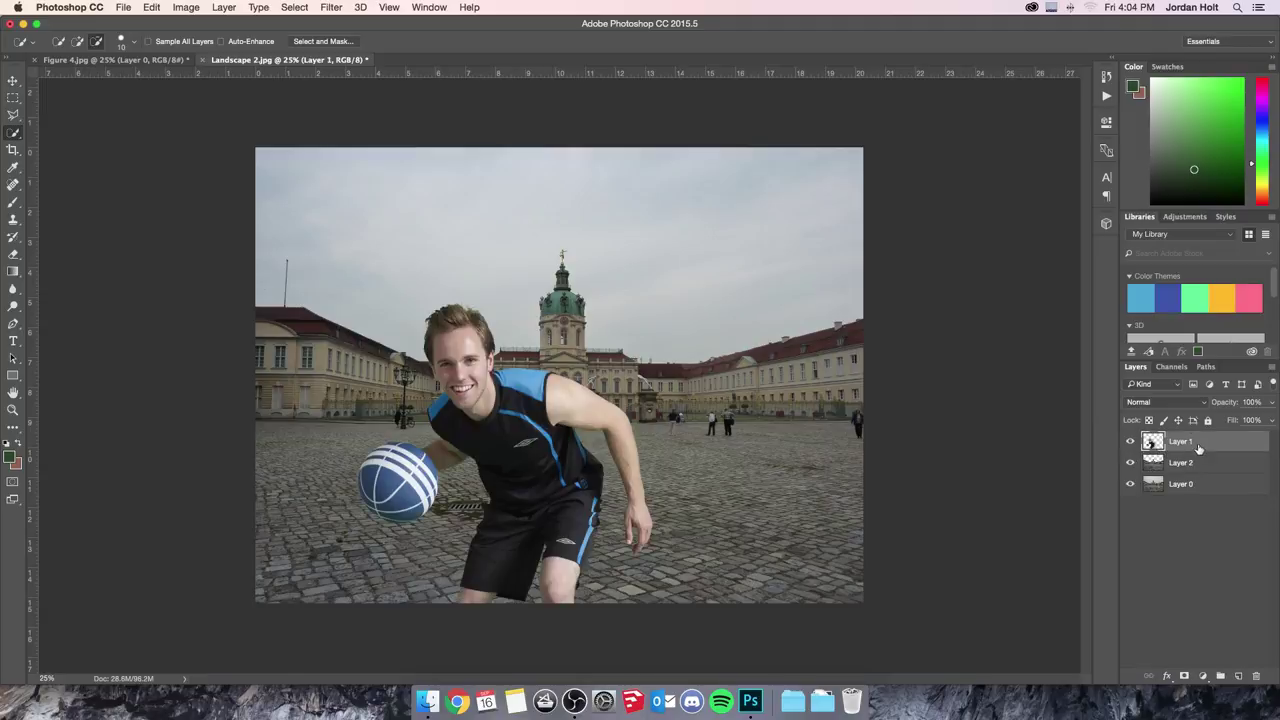
pyautogui.moveTo(1197, 445); pyautogui.dragTo(1195, 472)
pyautogui.click(14, 83)
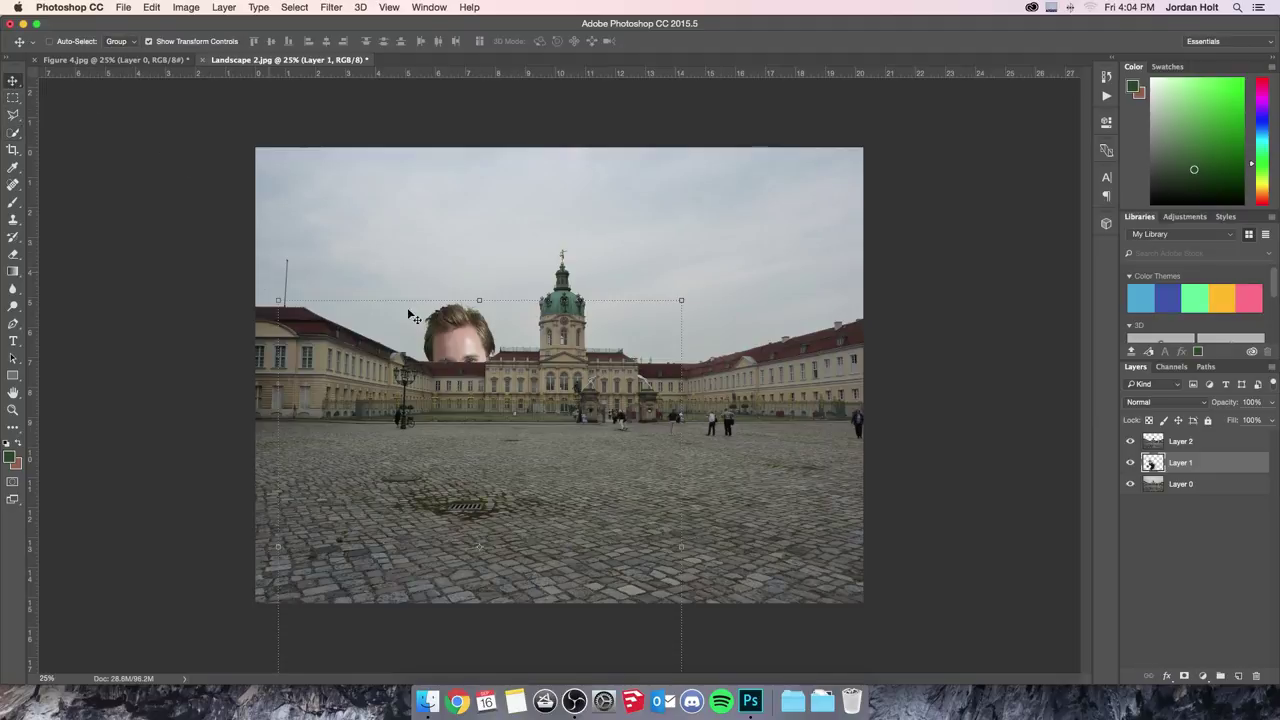
pyautogui.moveTo(562, 442)
pyautogui.mouseDown()
pyautogui.moveTo(565, 350)
pyautogui.moveTo(540, 438)
pyautogui.moveTo(522, 435)
pyautogui.moveTo(645, 430)
pyautogui.moveTo(522, 428)
pyautogui.mouseUp()
pyautogui.moveTo(1200, 464); pyautogui.dragTo(1200, 436)
pyautogui.moveTo(475, 300); pyautogui.dragTo(503, 410)
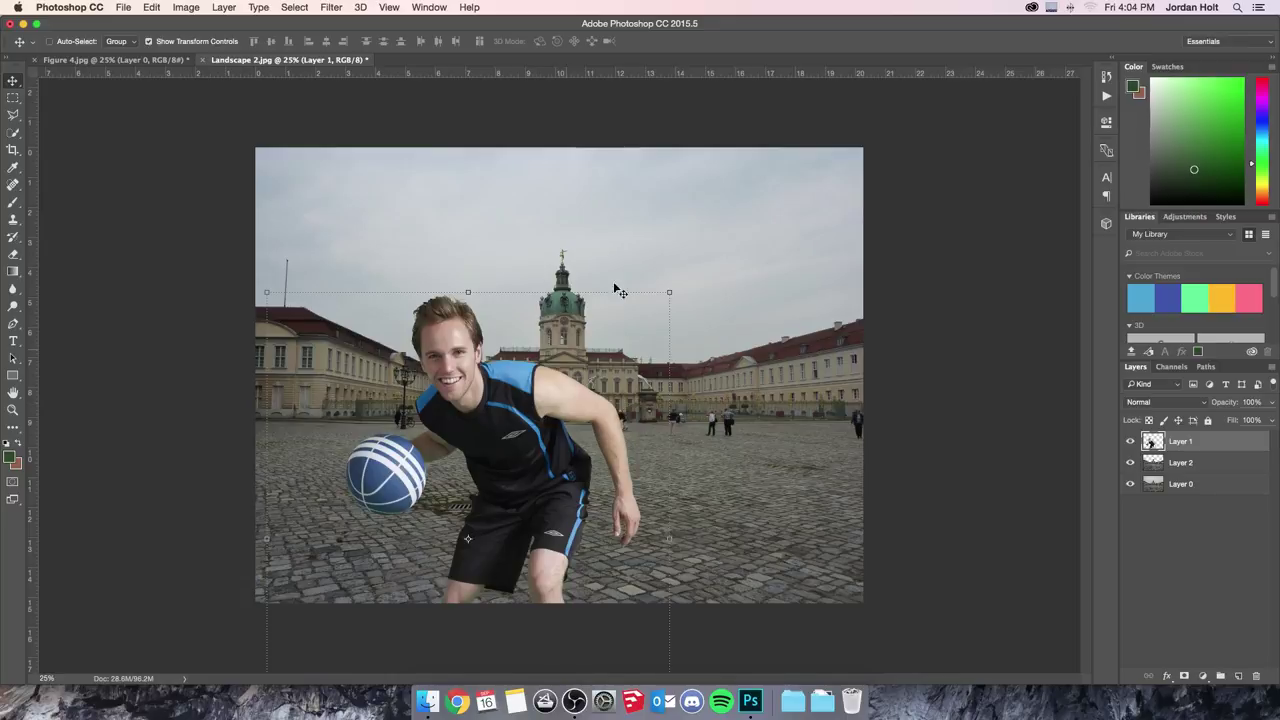
# - Add a new empty layer above the photo named 'Sun Glow'
pyautogui.click(1189, 486)
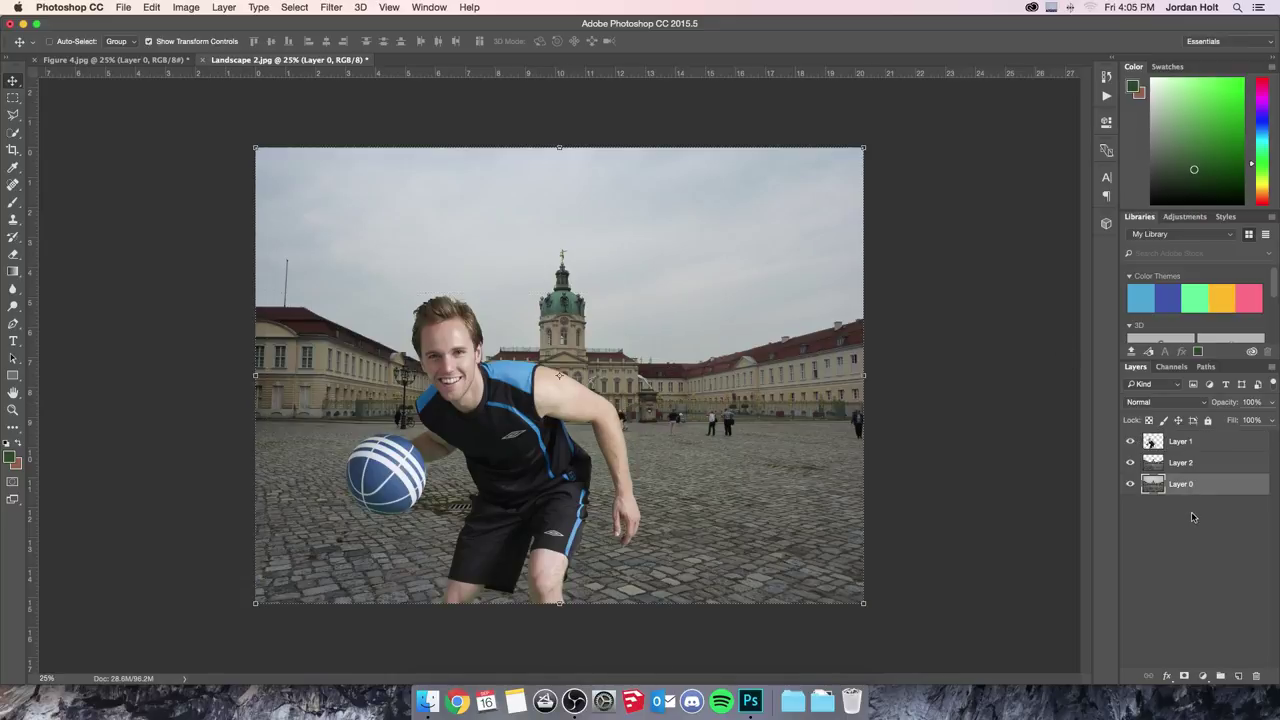
pyautogui.click(1238, 676)
pyautogui.doubleClick(1182, 485)
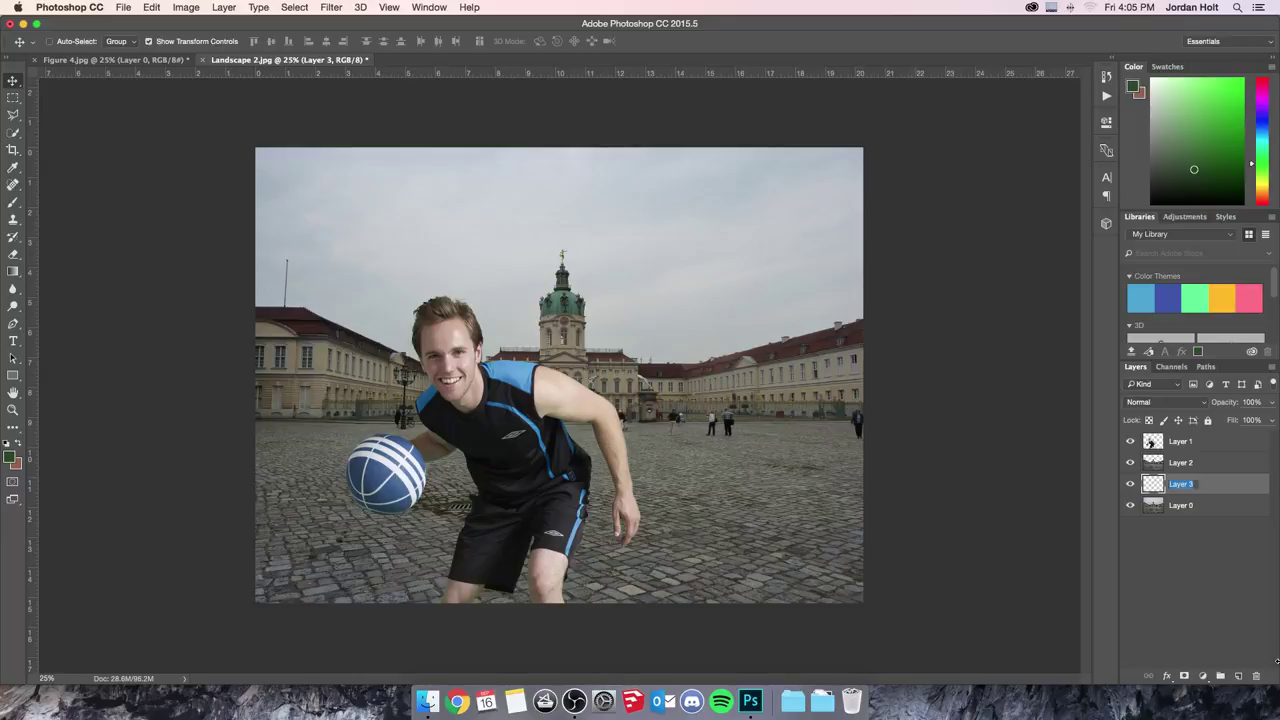
pyautogui.write('Sun Glow')
pyautogui.press('Return')
# - Set the foreground colour to bright orange ff8a00
pyautogui.click(9, 456)
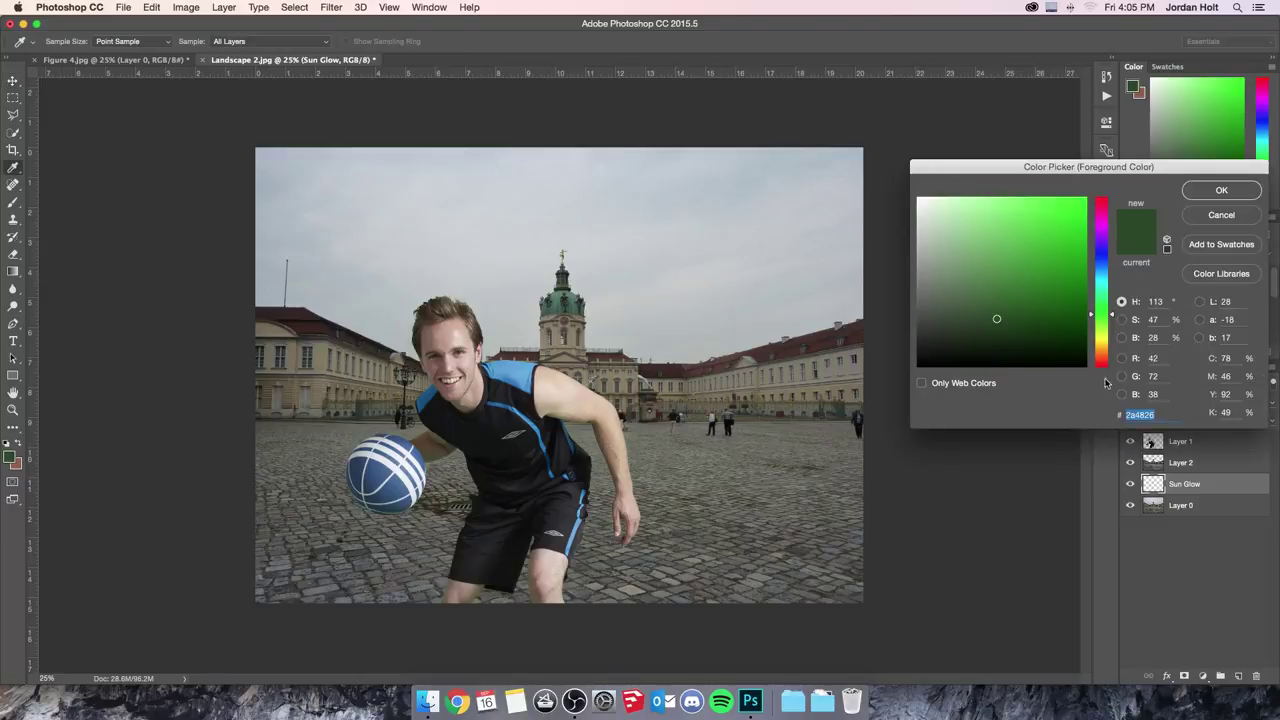
pyautogui.click(1104, 353)
pyautogui.moveTo(1042, 255); pyautogui.dragTo(1086, 198)
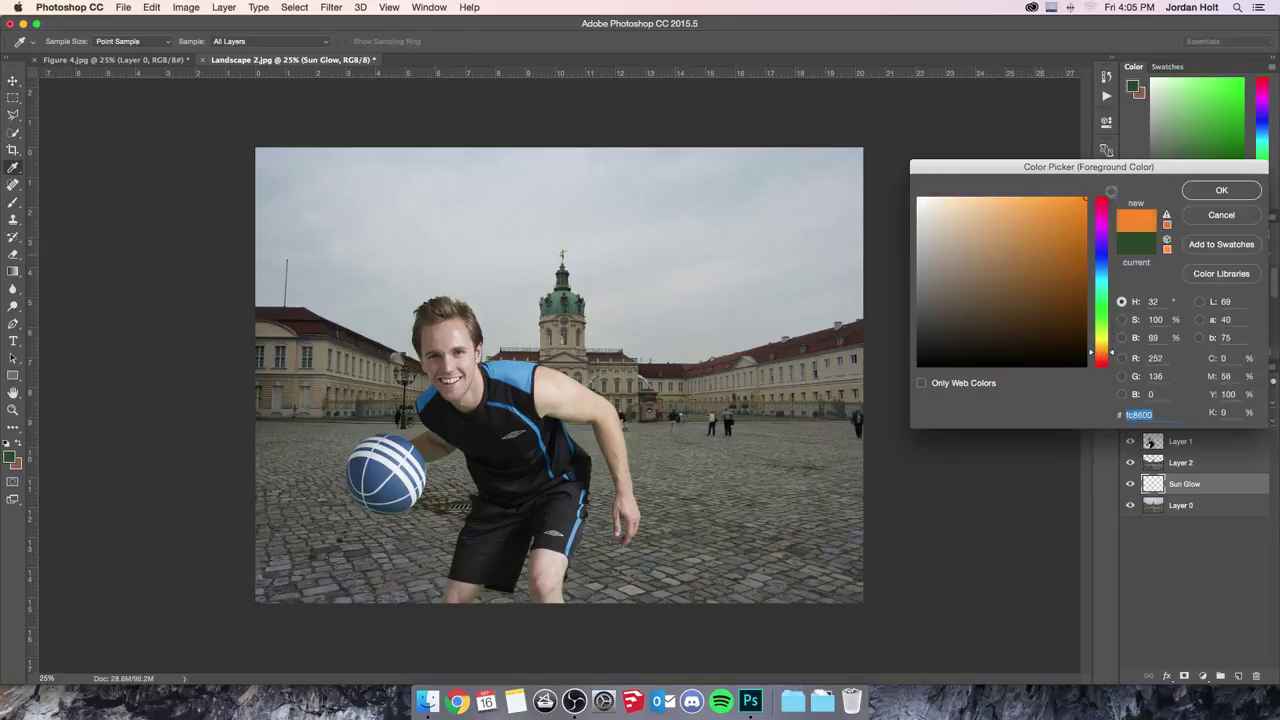
# - Draw an angle-style orange foreground-to-transparent gradient inward from the upper-right sky on Sun Glow
pyautogui.click(1216, 192)
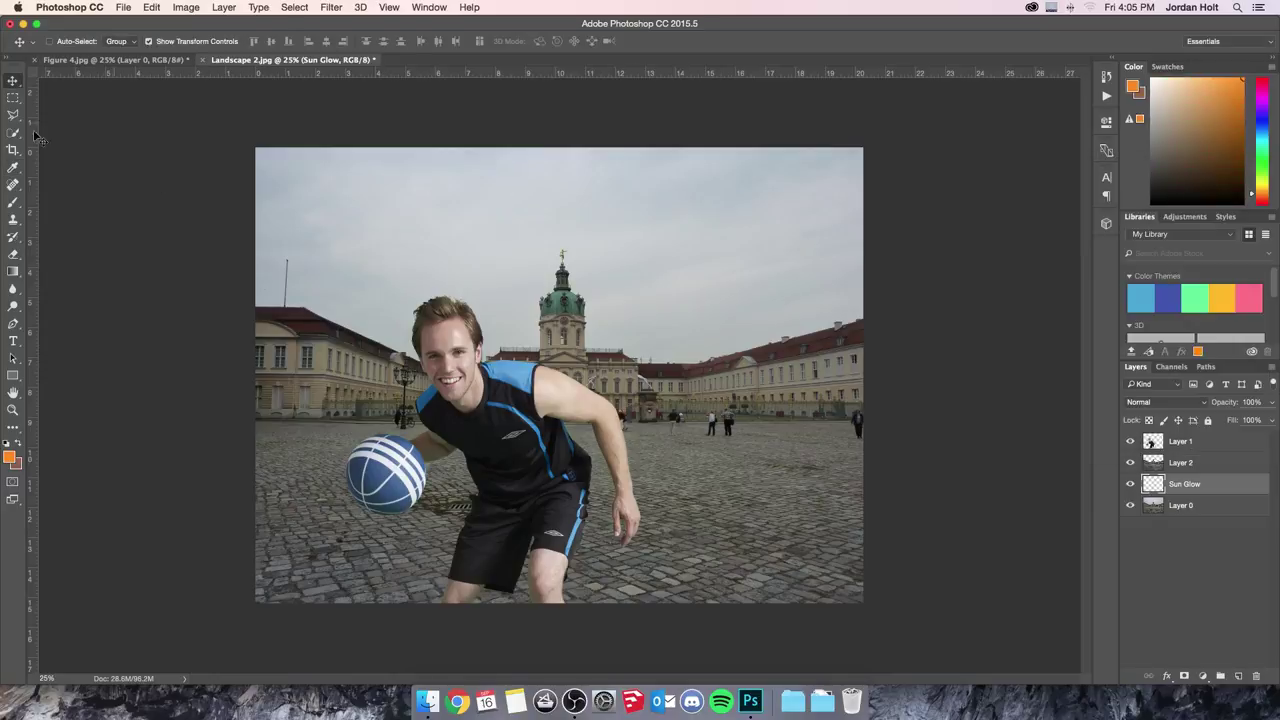
pyautogui.click(13, 272)
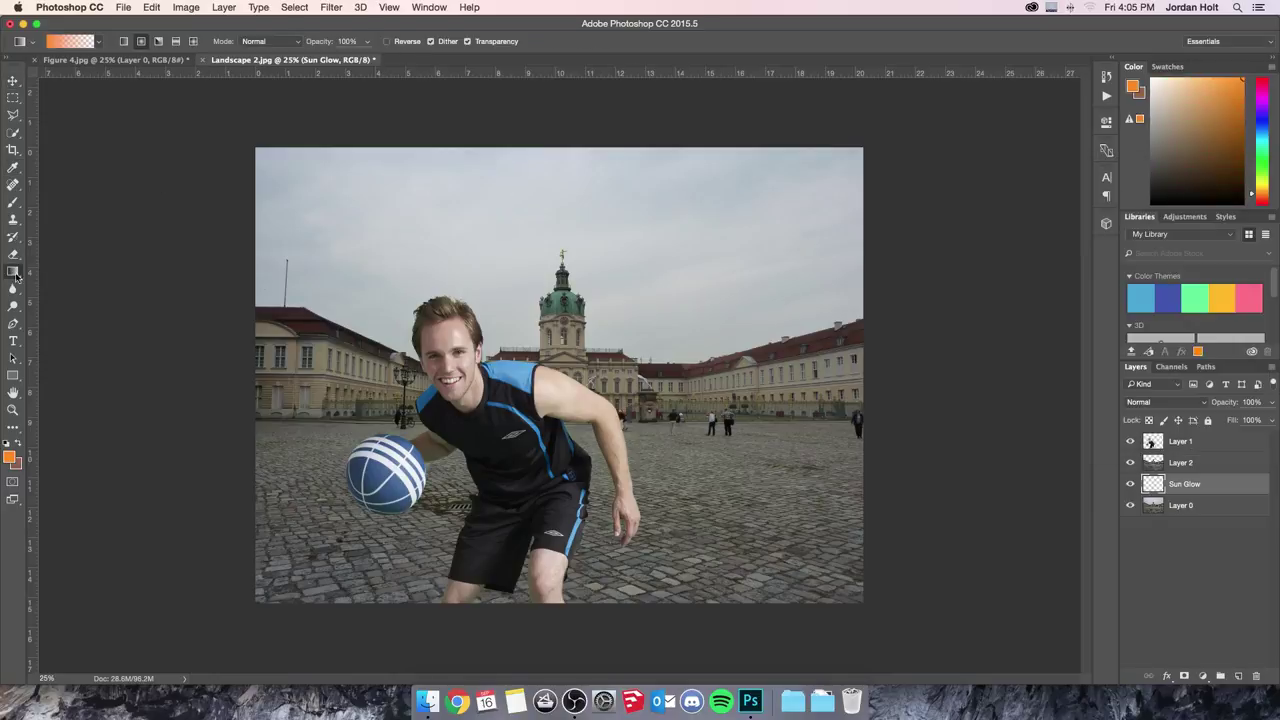
pyautogui.click(97, 41)
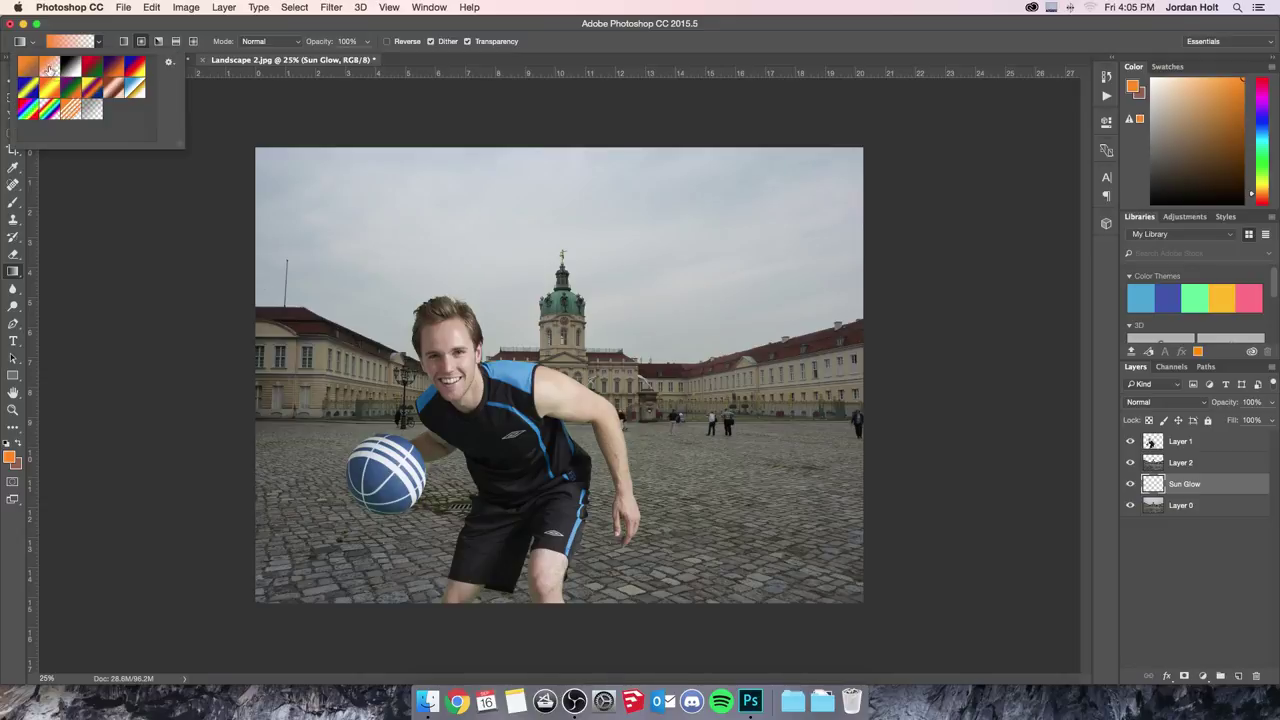
pyautogui.click(112, 30)
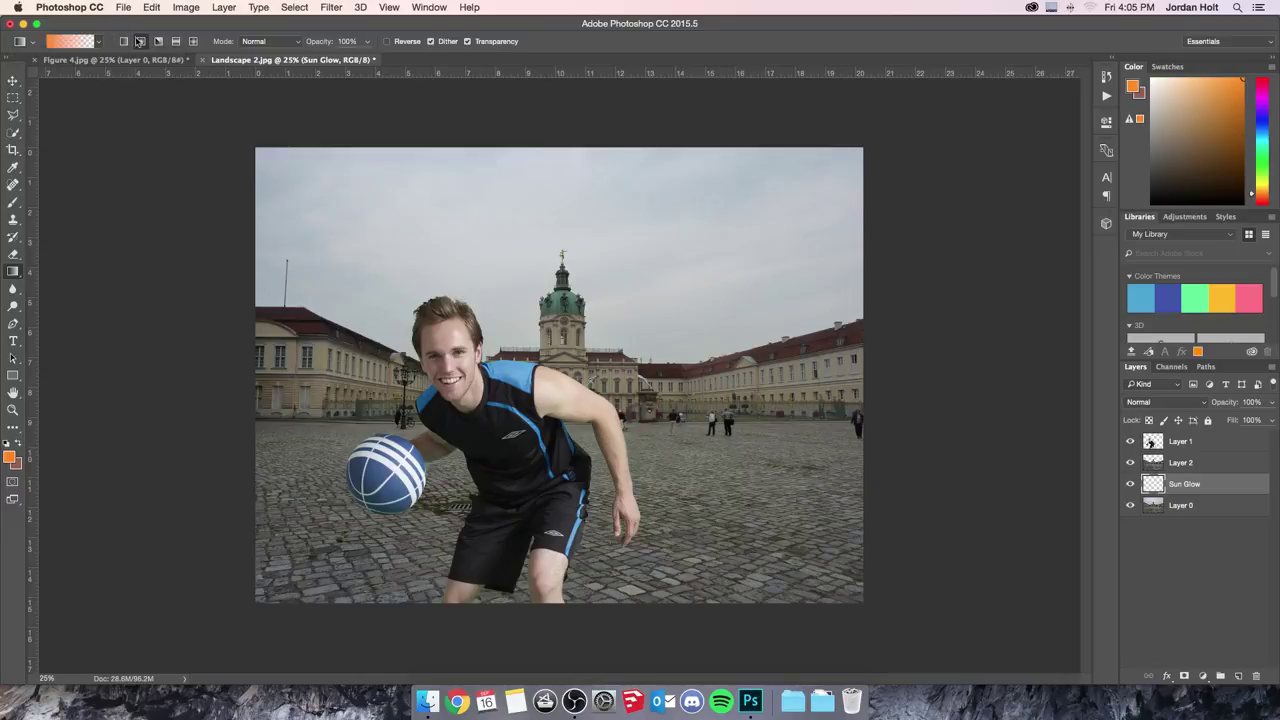
pyautogui.click(157, 42)
pyautogui.moveTo(904, 316); pyautogui.dragTo(605, 200)
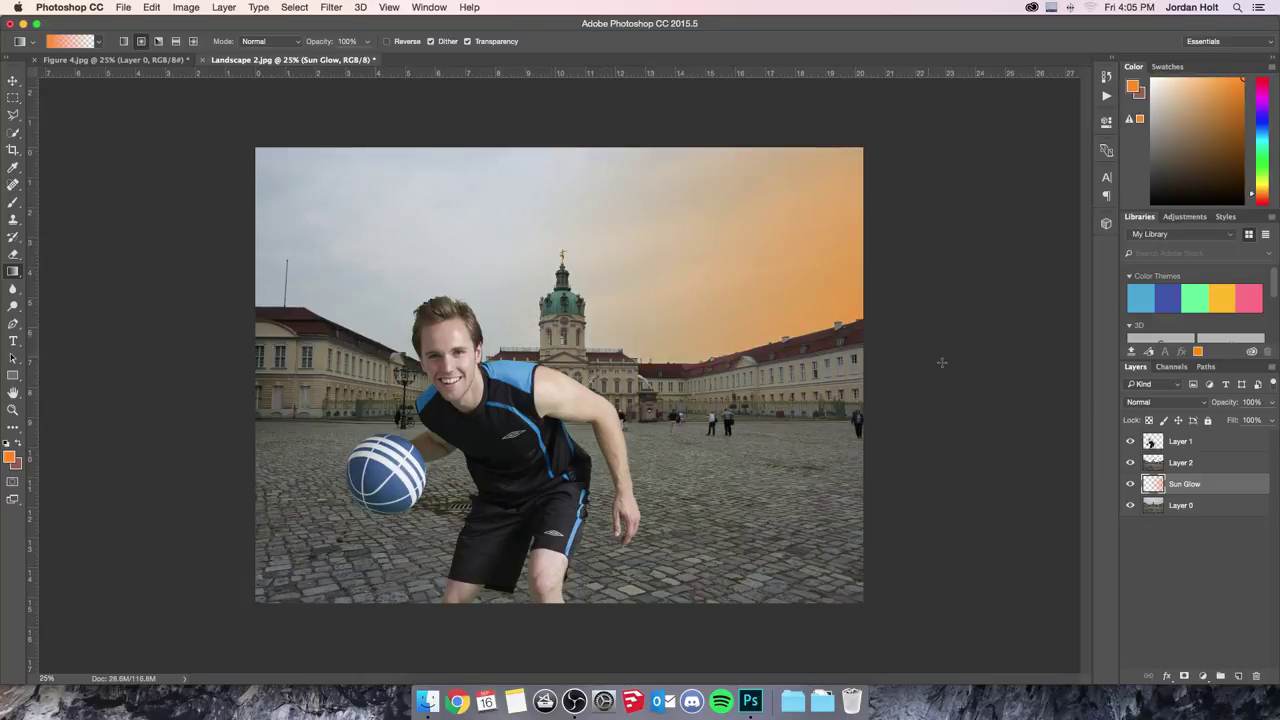
pyautogui.moveTo(852, 326); pyautogui.dragTo(557, 220)
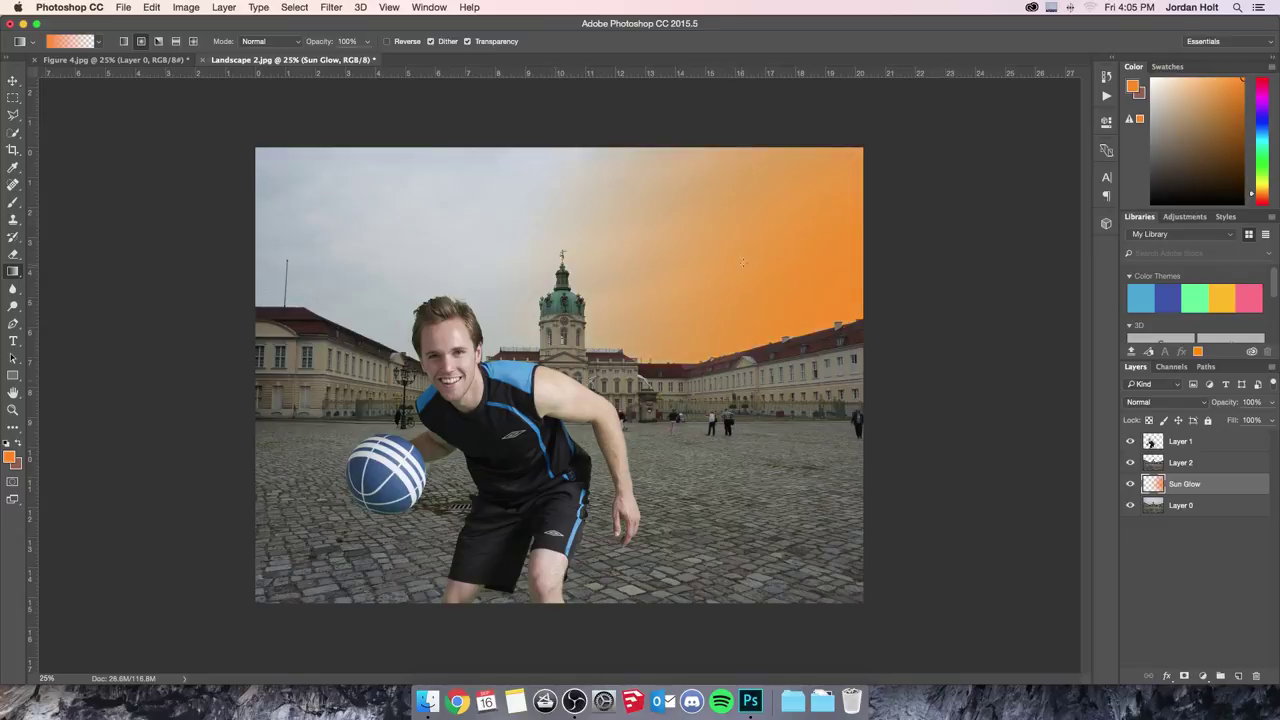
# - Set Sun Glow's blend mode to Overlay, after trying Screen, and drop its opacity to 64%
pyautogui.click(1174, 404)
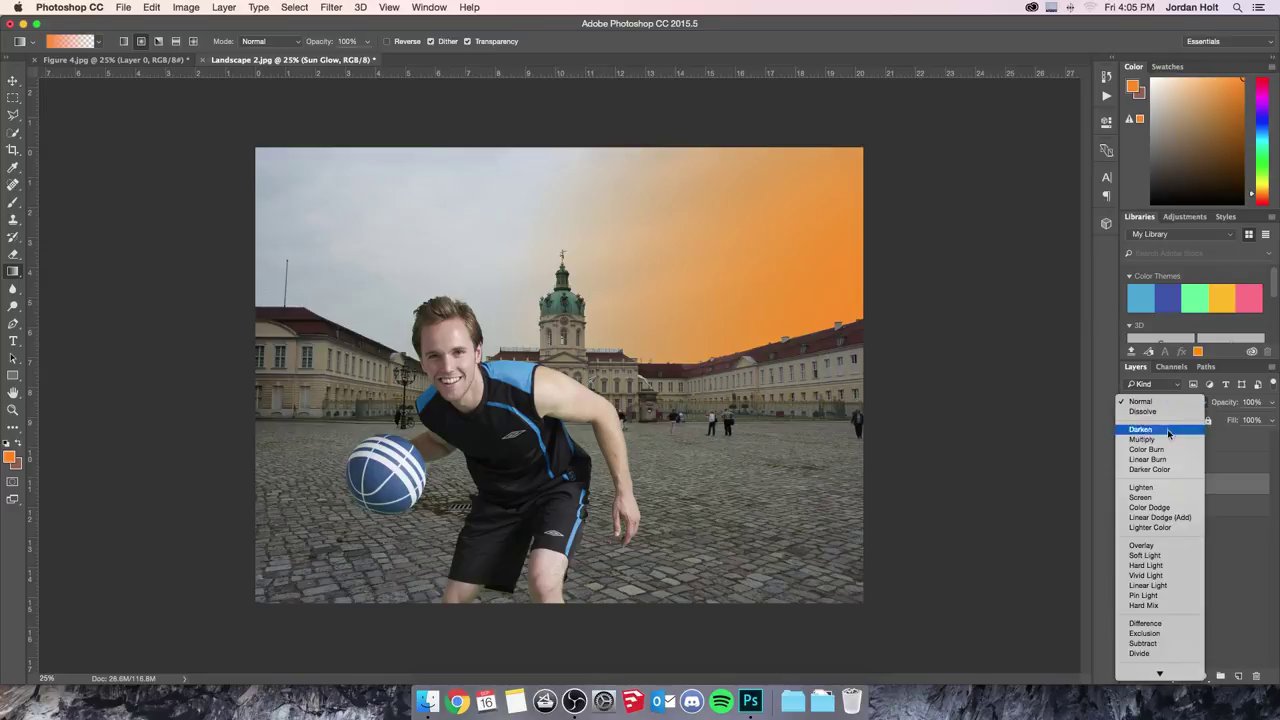
pyautogui.click(1160, 545)
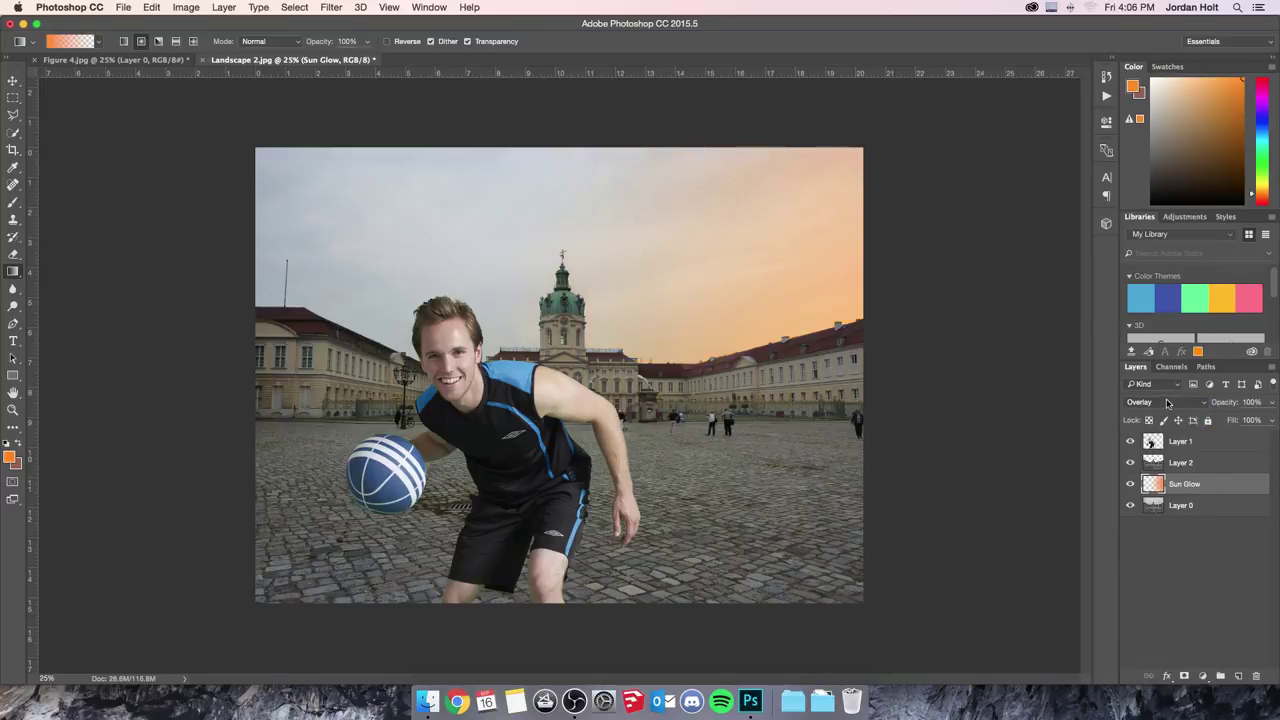
pyautogui.click(1168, 401)
pyautogui.click(1160, 354)
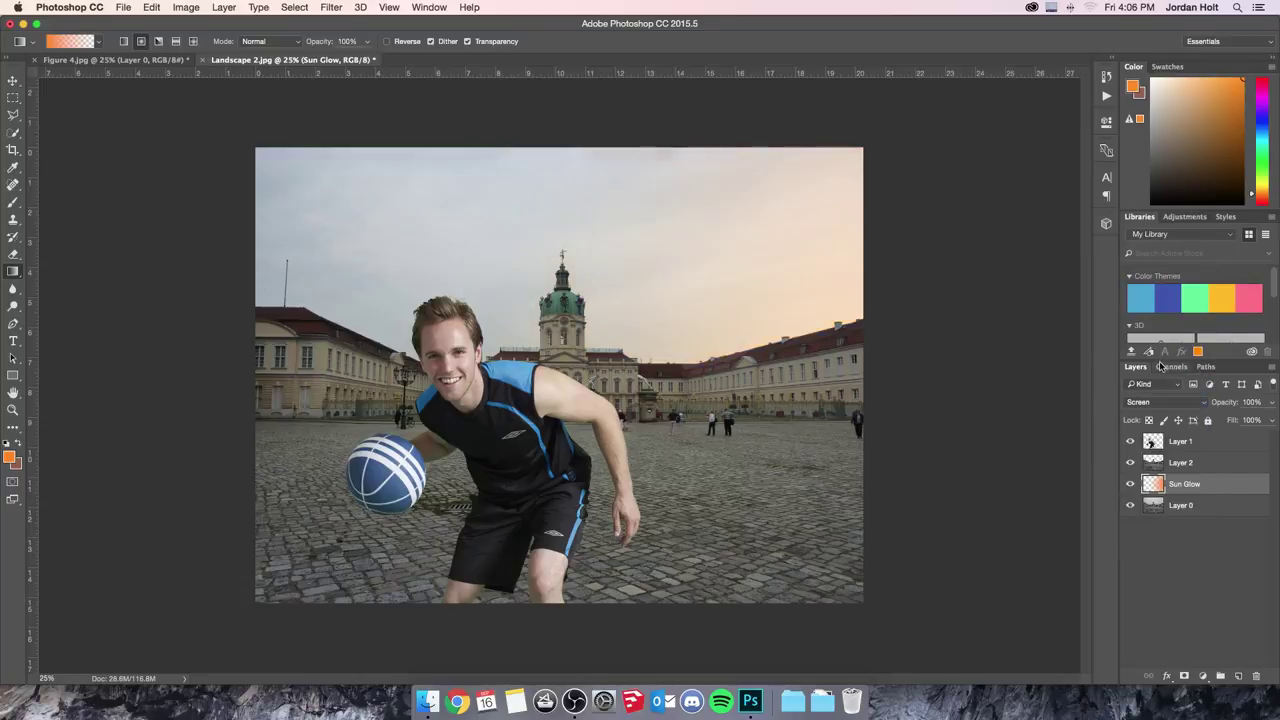
pyautogui.click(1183, 403)
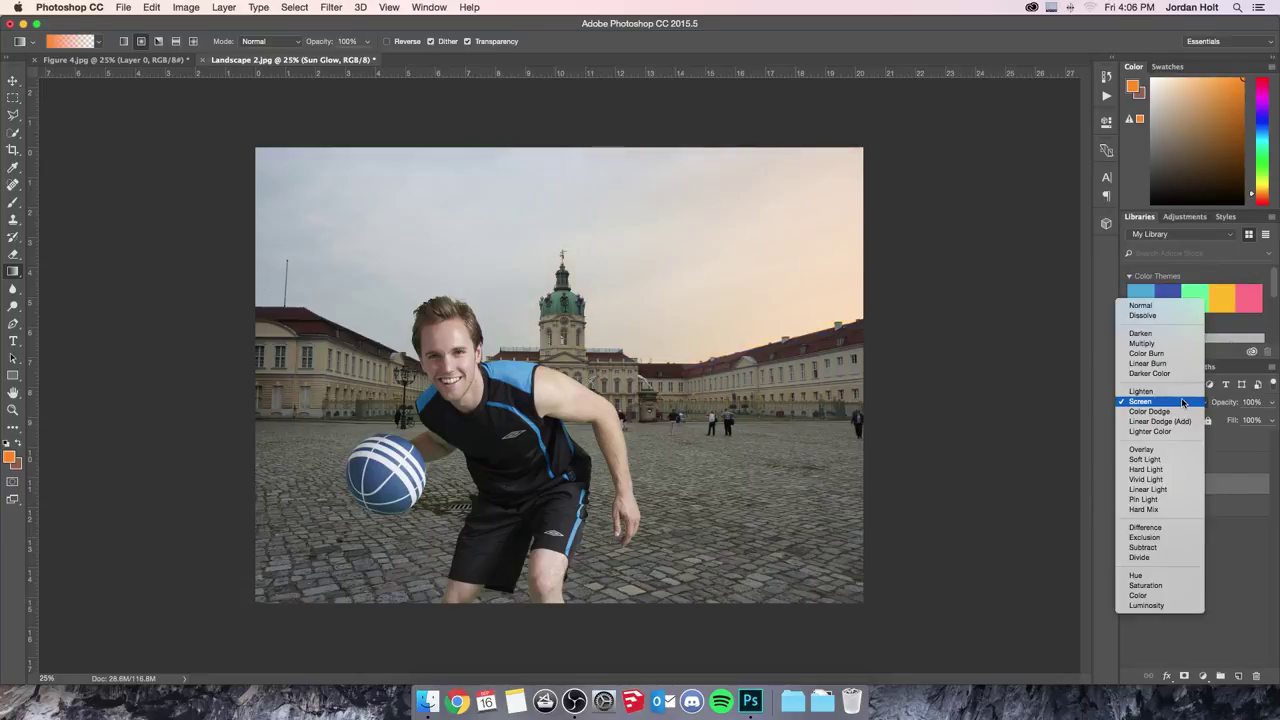
pyautogui.click(1152, 451)
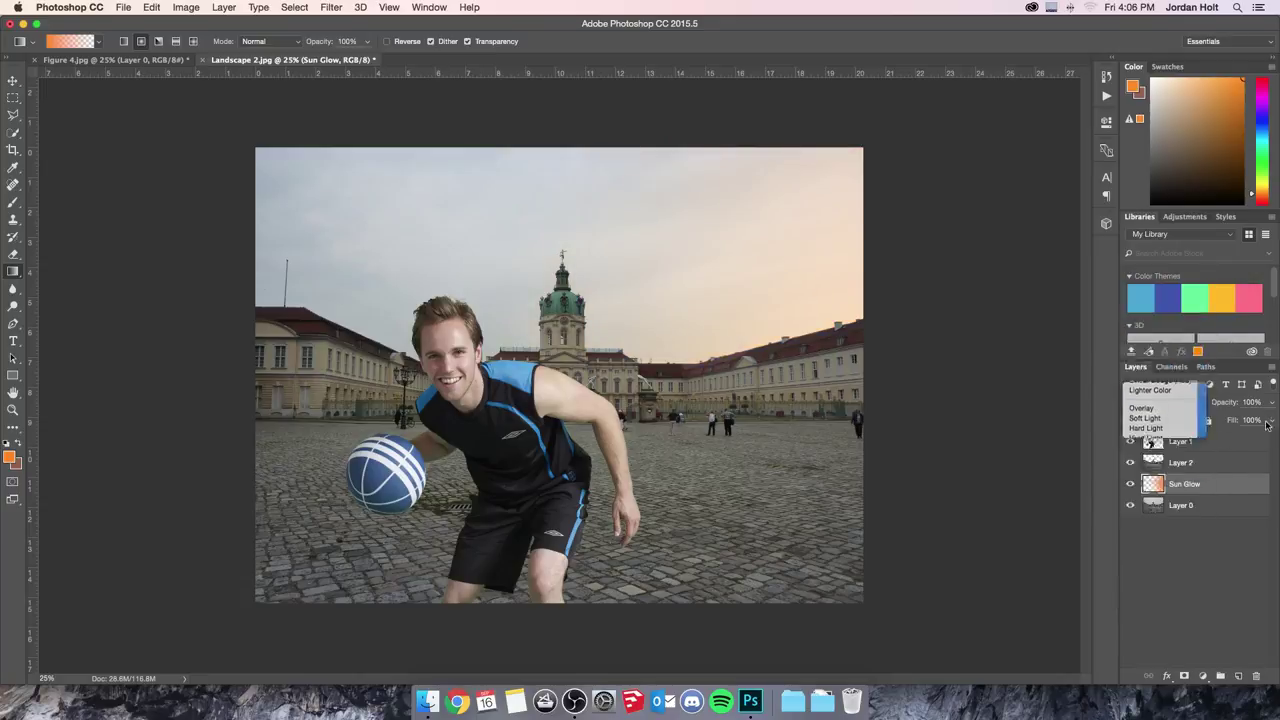
pyautogui.moveTo(1260, 420); pyautogui.dragTo(1247, 422)
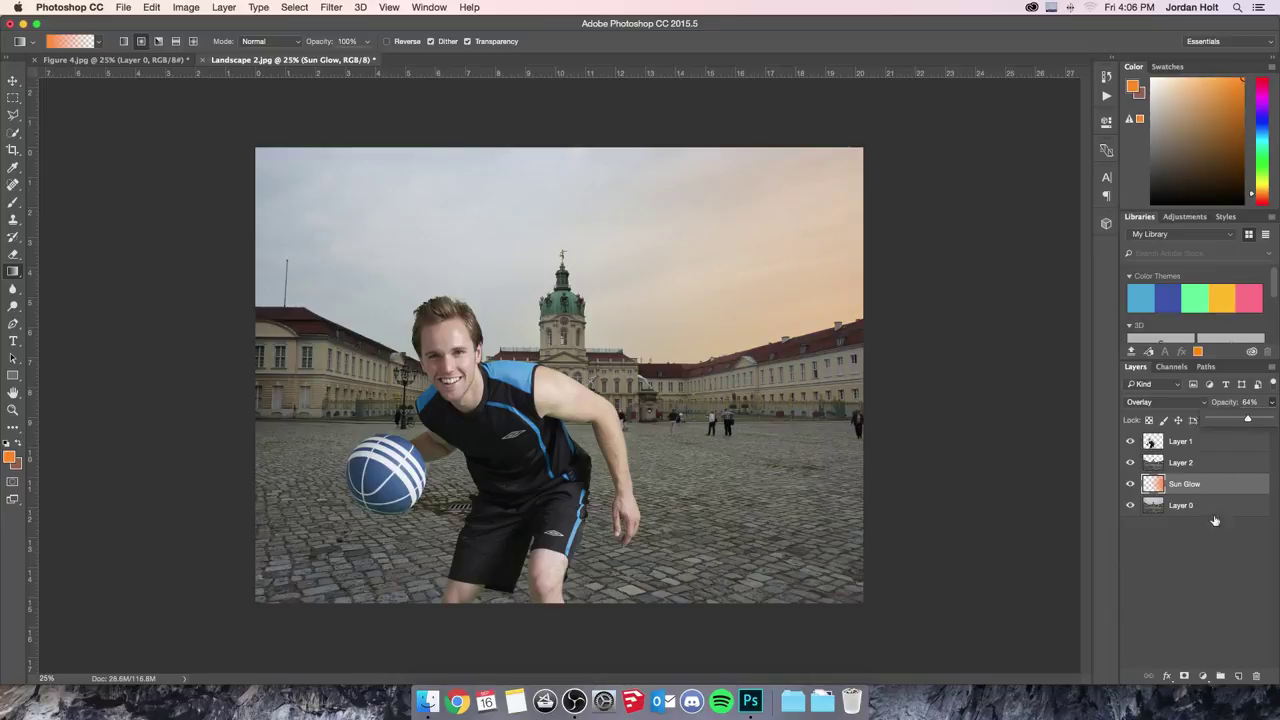
# - Add a new layer above Sun Glow named 'Sun Glow Core'
pyautogui.click(1237, 677)
pyautogui.doubleClick(1182, 484)
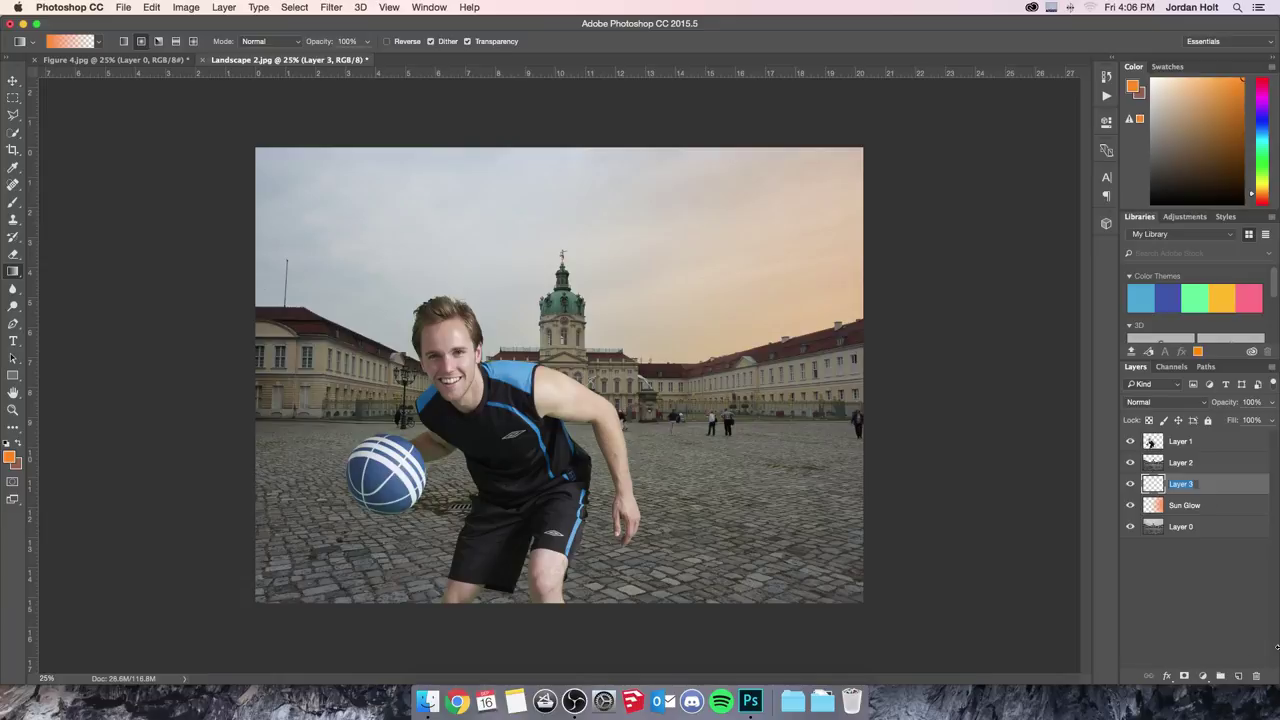
pyautogui.write('Sun Glow Core')
pyautogui.press('Return')
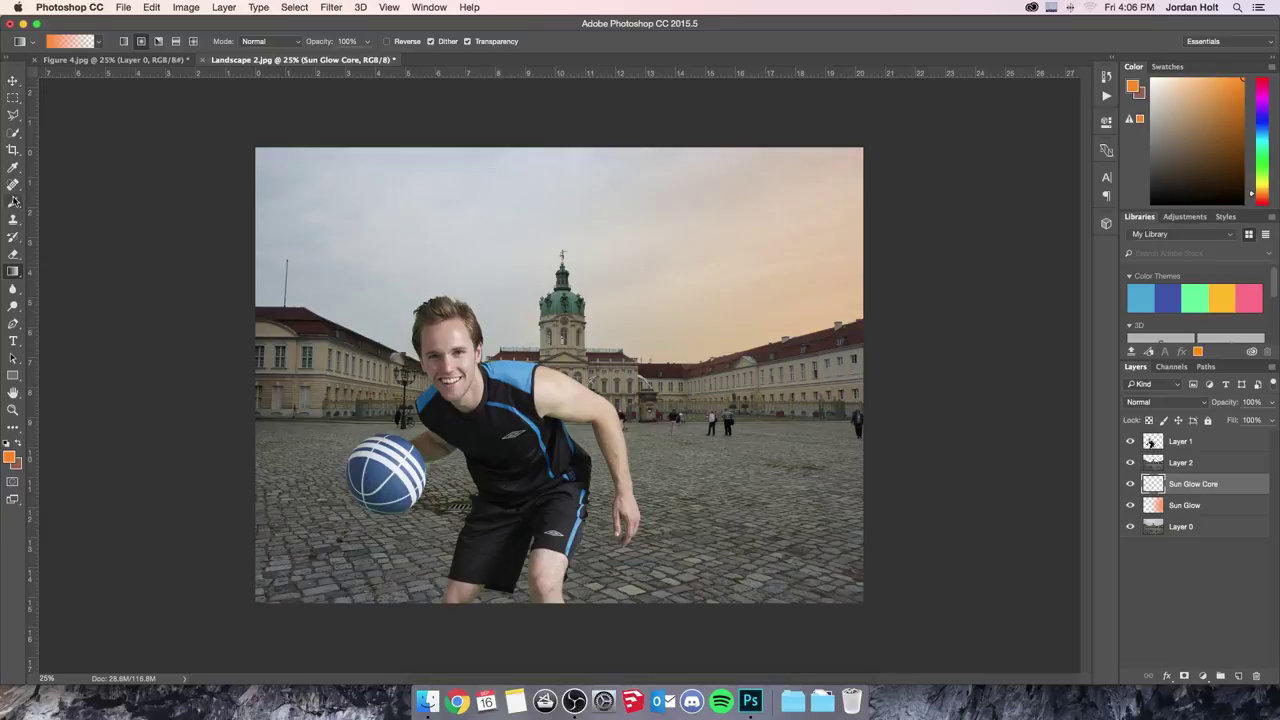
# - Set the foreground to light yellow fff7ca and paint a large soft glow in the upper-right sky
pyautogui.click(11, 457)
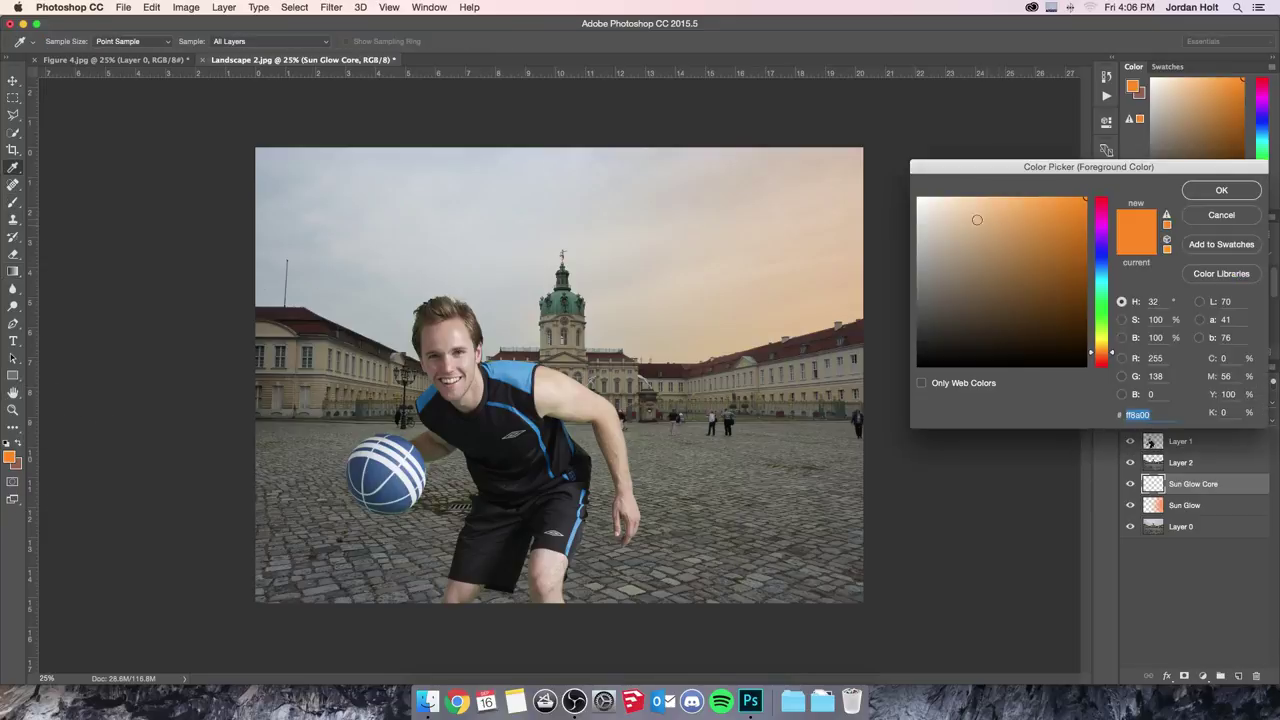
pyautogui.moveTo(974, 217); pyautogui.dragTo(951, 197)
pyautogui.click(1098, 345)
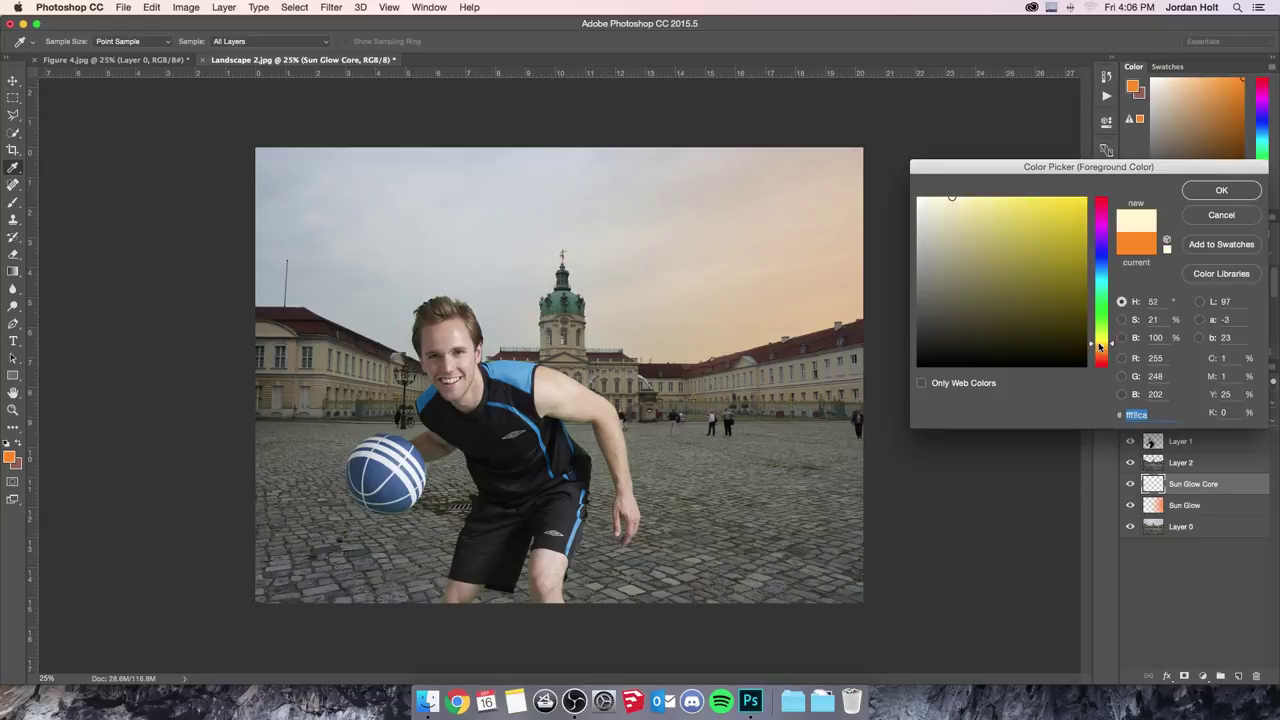
pyautogui.click(1222, 191)
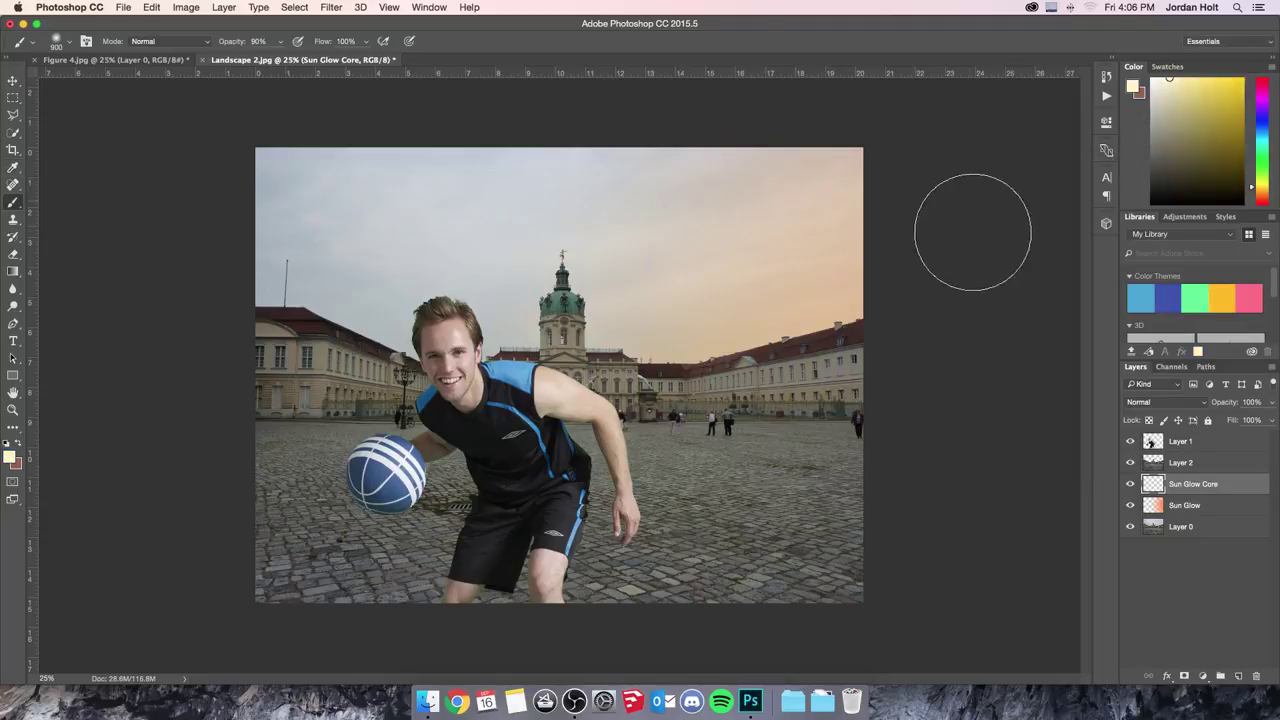
pyautogui.press(']')
pyautogui.press(']')
pyautogui.press(']')
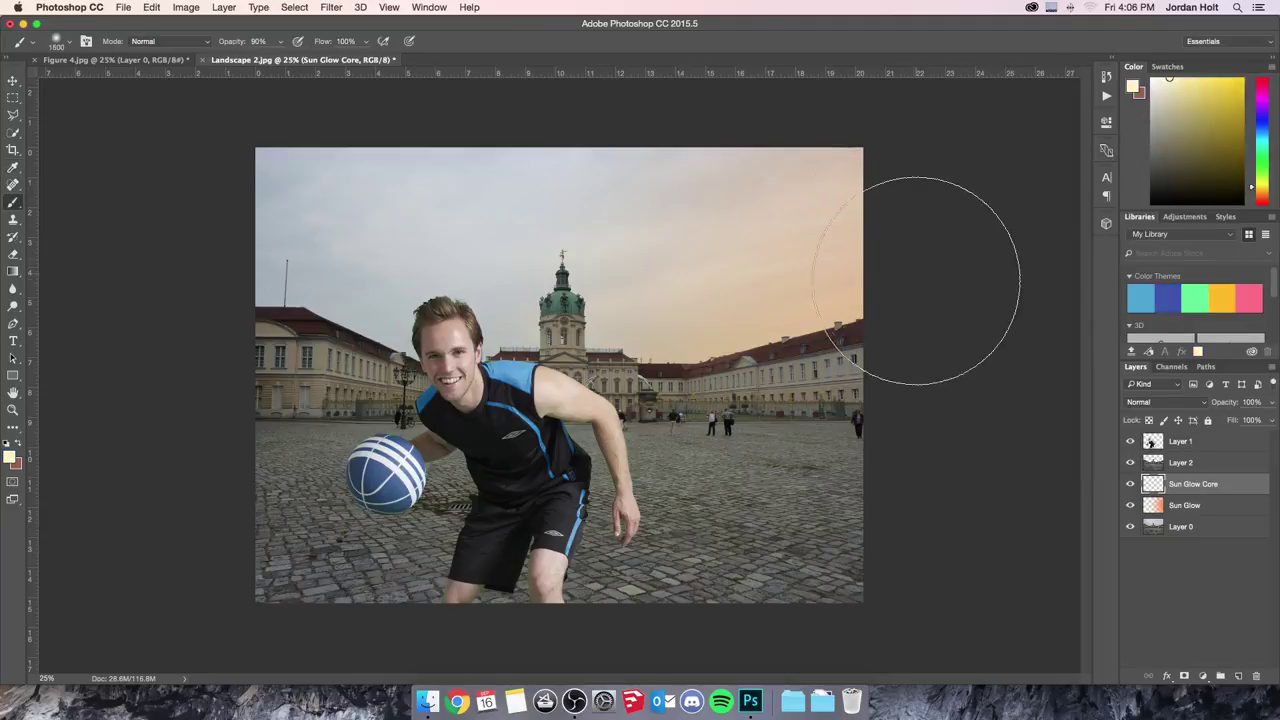
pyautogui.moveTo(889, 297)
pyautogui.mouseDown()
pyautogui.moveTo(899, 244)
pyautogui.moveTo(1000, 243)
pyautogui.mouseUp()
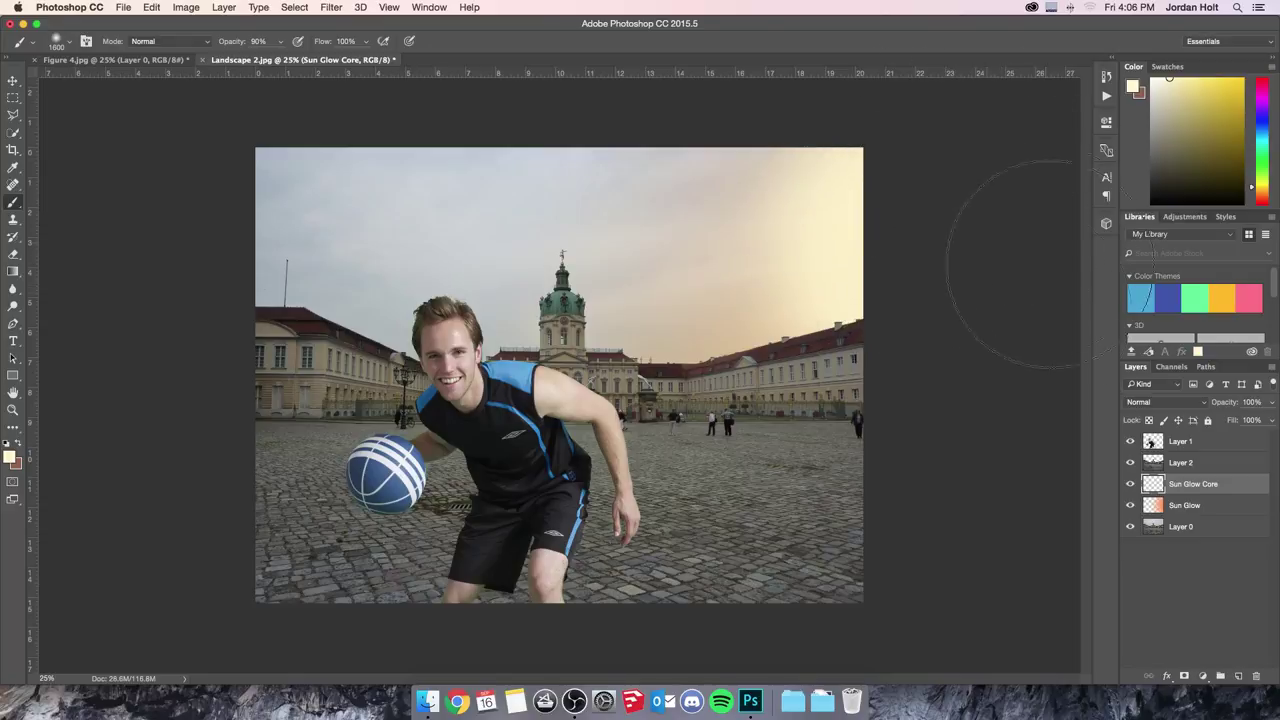
# - Lower Sun Glow Core's opacity to 45%, then make Layer 2 active
pyautogui.click(1272, 402)
pyautogui.moveTo(1268, 421); pyautogui.dragTo(1245, 423)
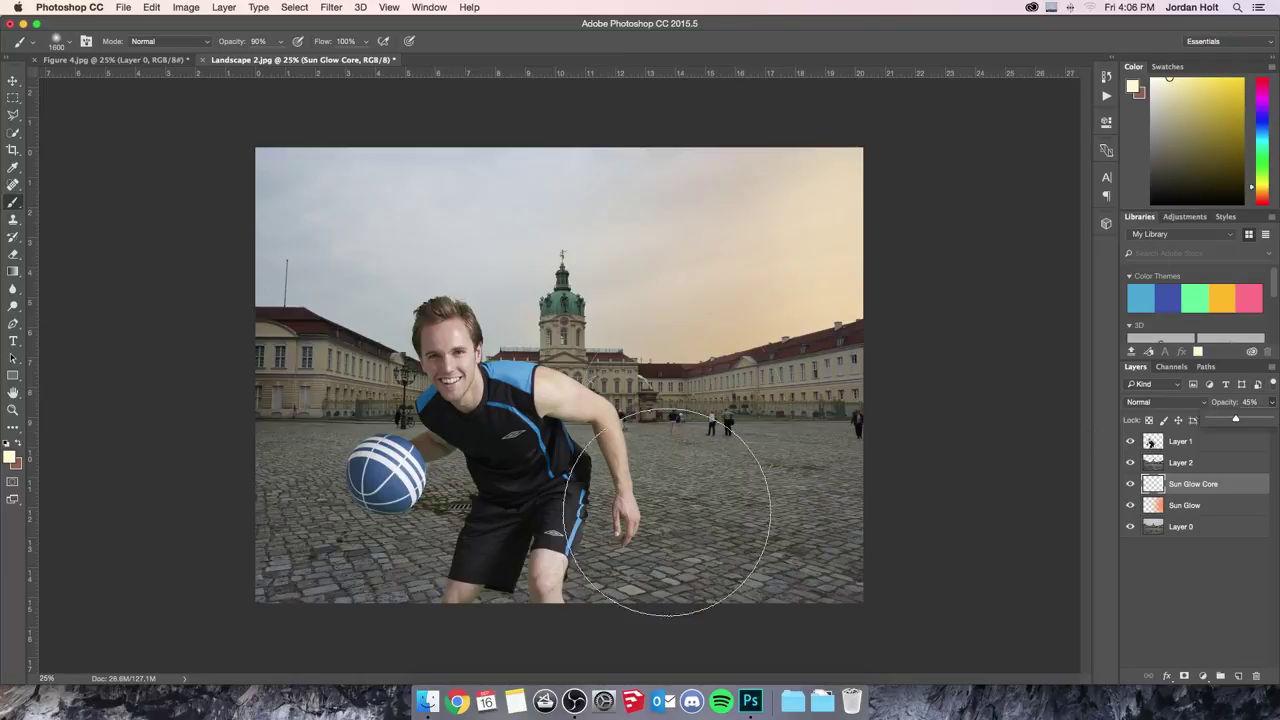
pyautogui.click(1201, 466)
pyautogui.click(1201, 466)
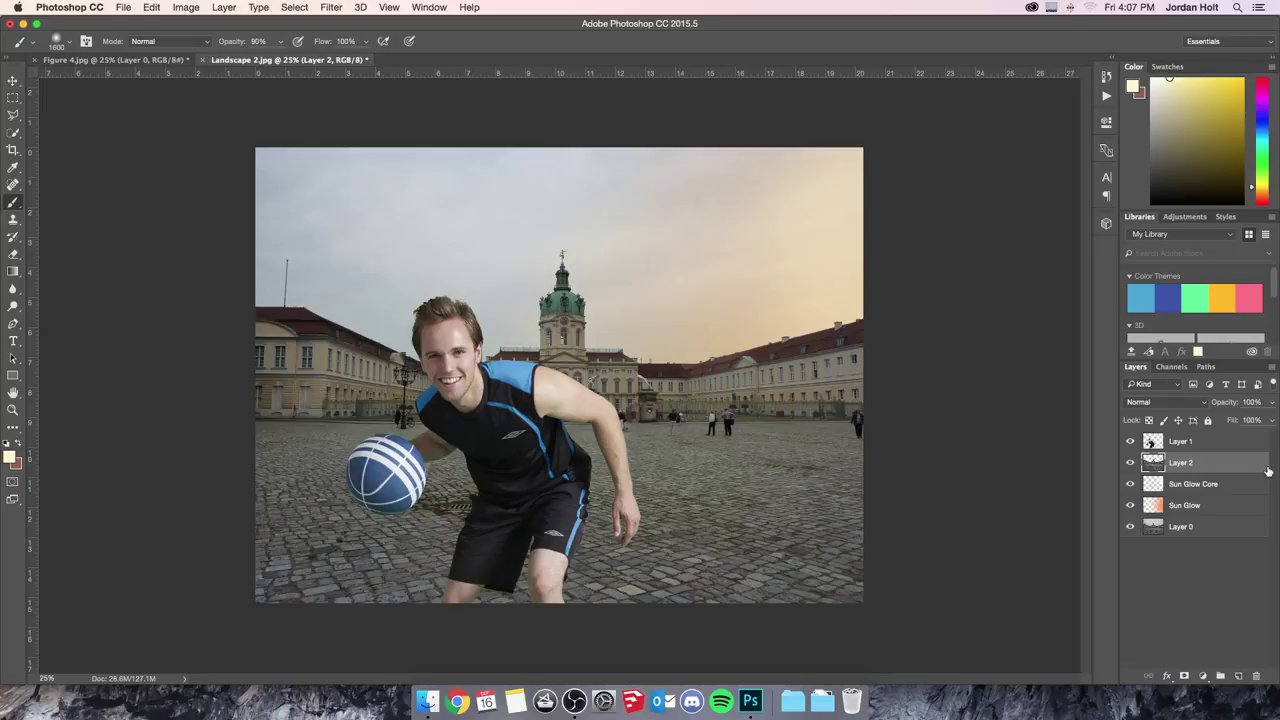
# - Add a Color Balance adjustment layer clipped to Layer 2
pyautogui.click(1203, 677)
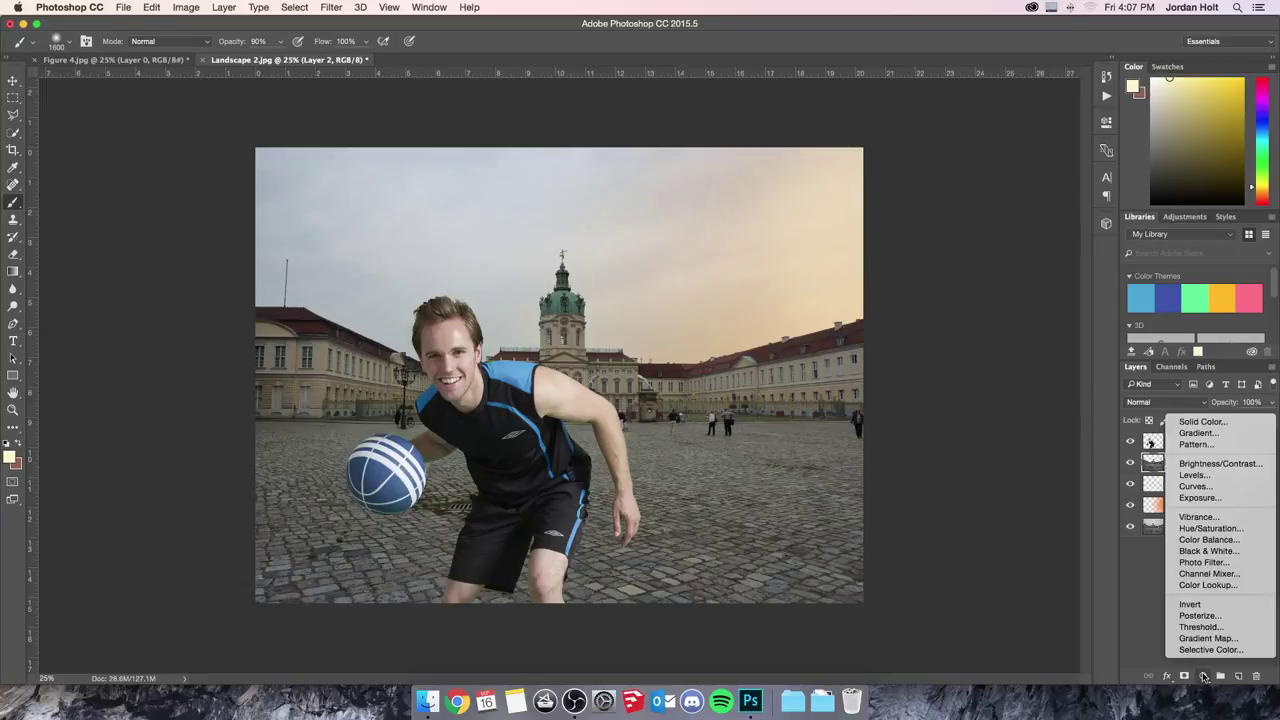
pyautogui.click(1208, 540)
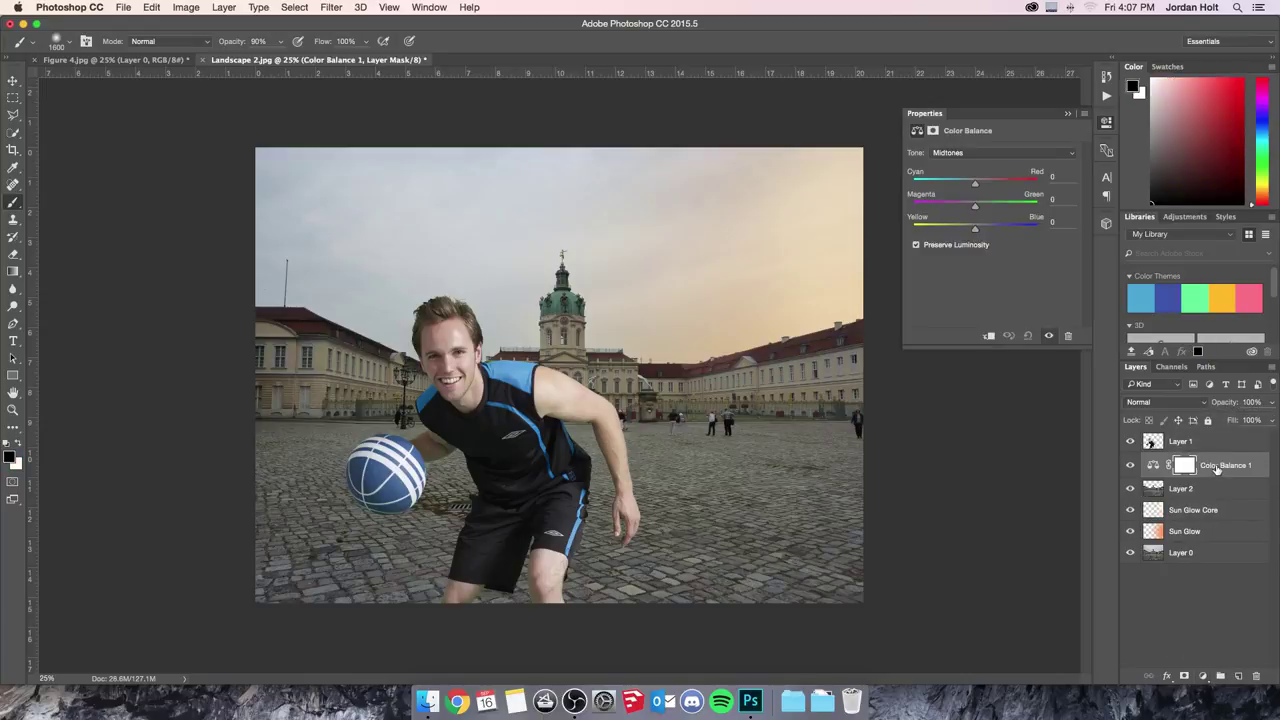
pyautogui.rightClick(1226, 469)
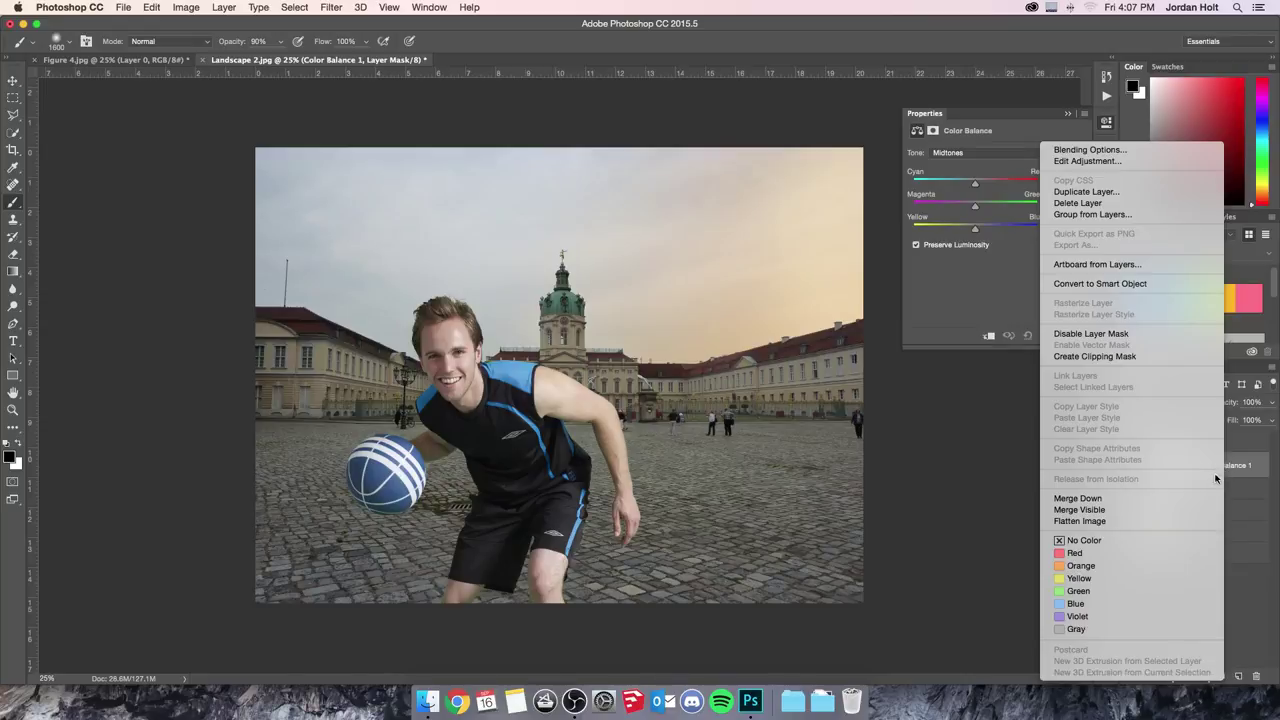
pyautogui.click(1131, 358)
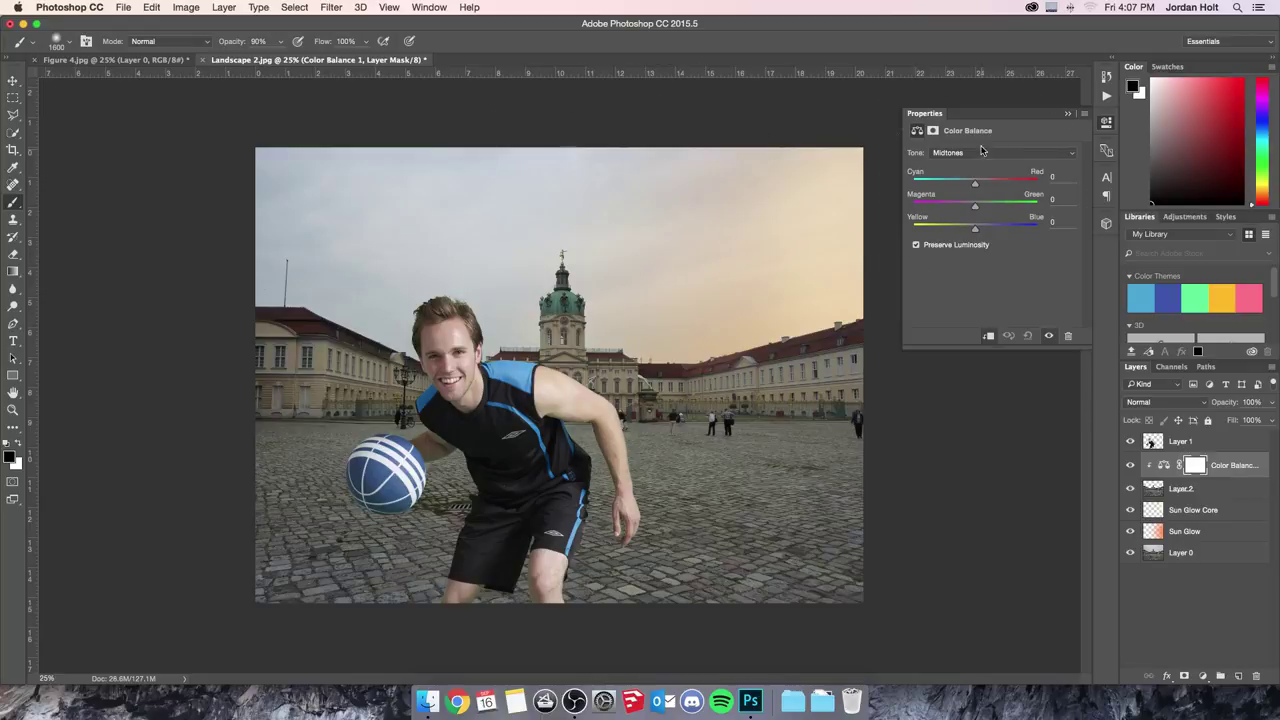
# - Shift the Color Balance shadows slightly toward blue and red
pyautogui.click(980, 153)
pyautogui.click(977, 144)
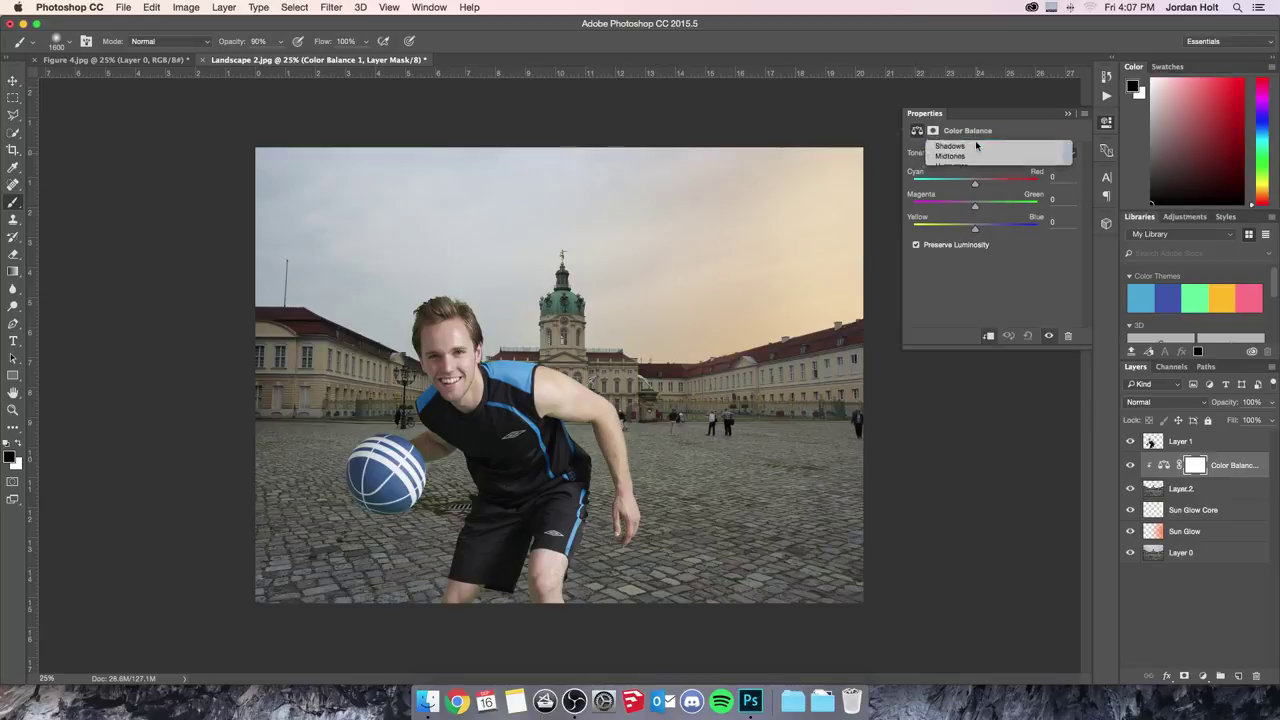
pyautogui.click(977, 233)
pyautogui.moveTo(977, 233); pyautogui.dragTo(982, 234)
pyautogui.moveTo(975, 188); pyautogui.dragTo(978, 189)
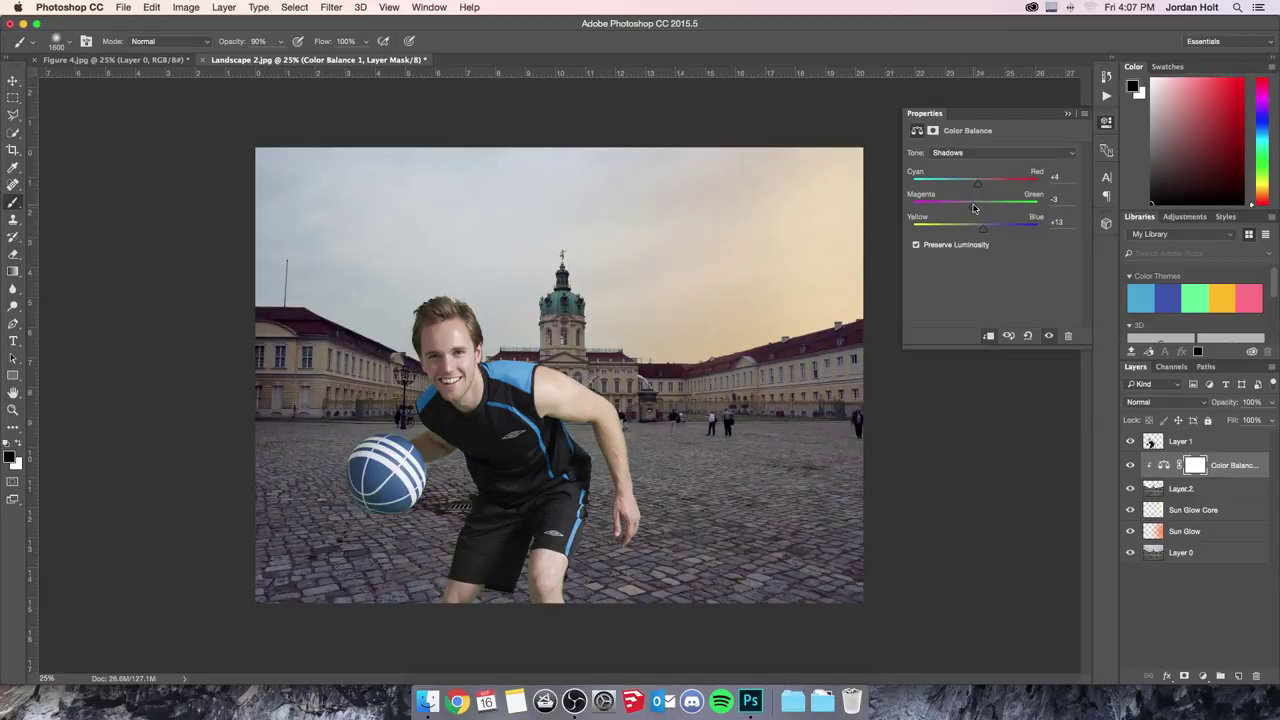
# - Set the midtones to Cyan/Red +11, Magenta/Green -1, Yellow/Blue -12
pyautogui.click(969, 152)
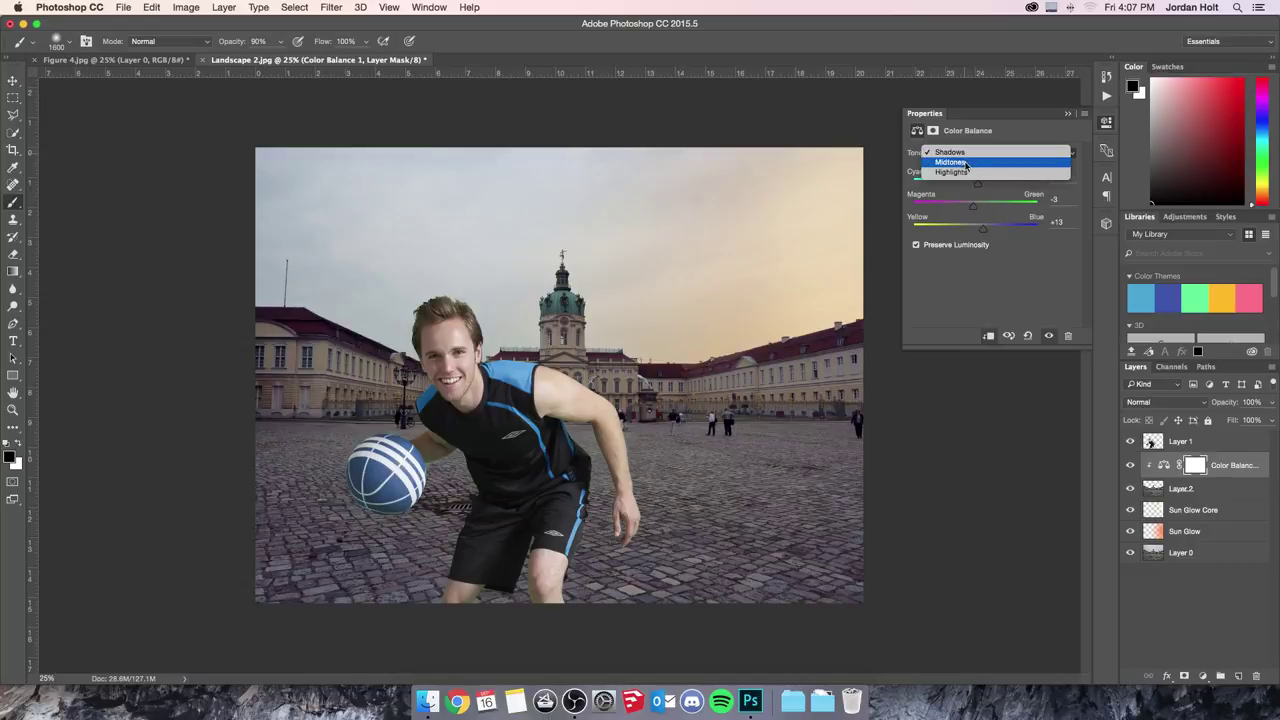
pyautogui.click(966, 163)
pyautogui.moveTo(974, 185); pyautogui.dragTo(979, 185)
pyautogui.moveTo(975, 229); pyautogui.dragTo(977, 208)
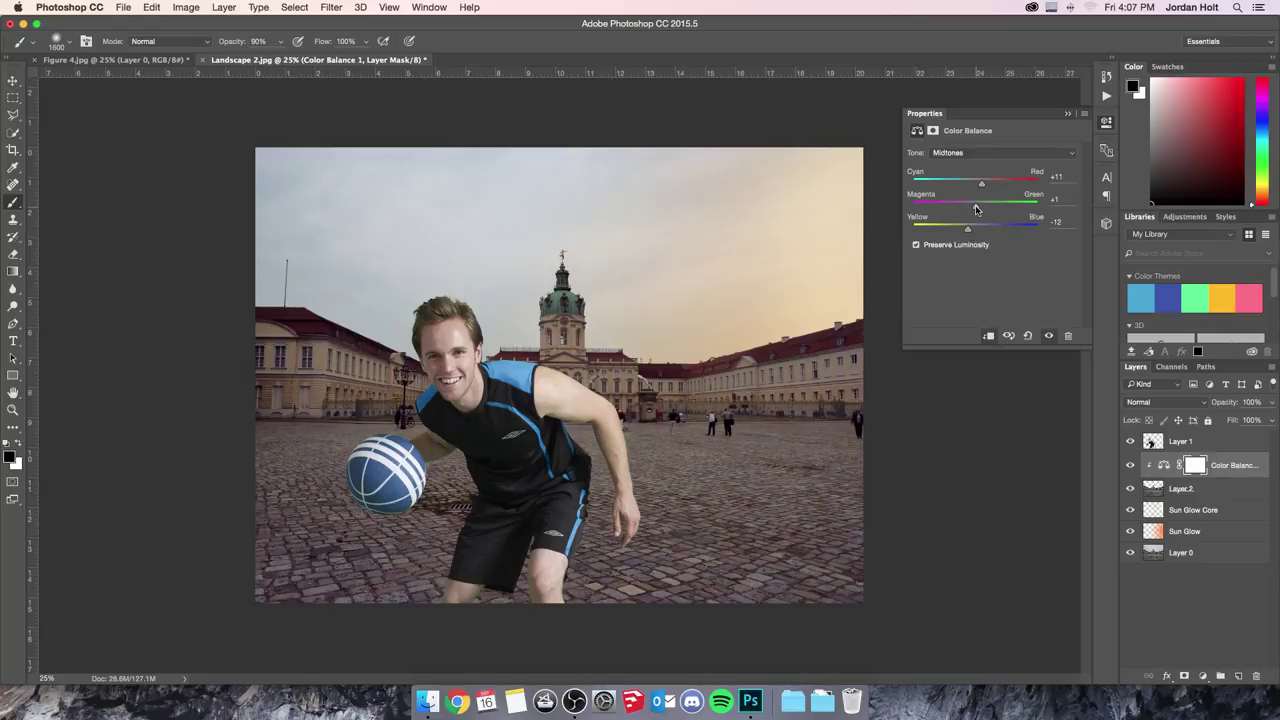
pyautogui.click(979, 153)
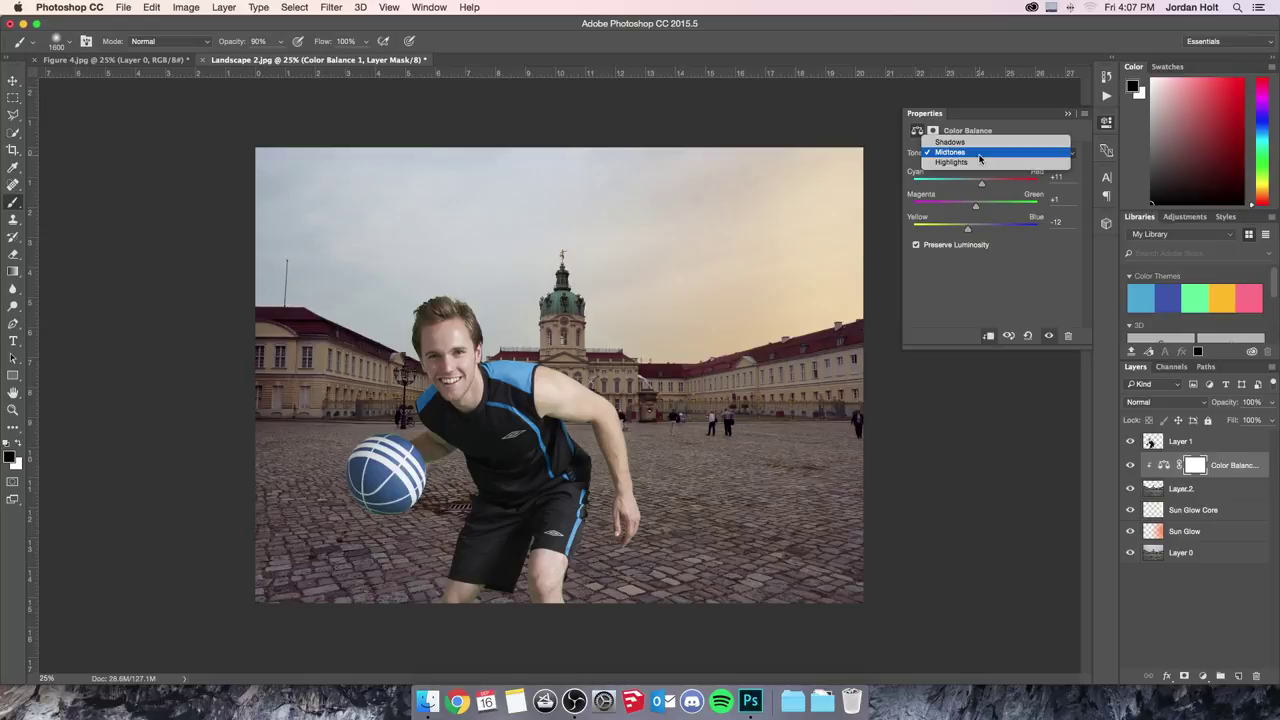
pyautogui.click(977, 208)
pyautogui.moveTo(971, 213); pyautogui.dragTo(973, 211)
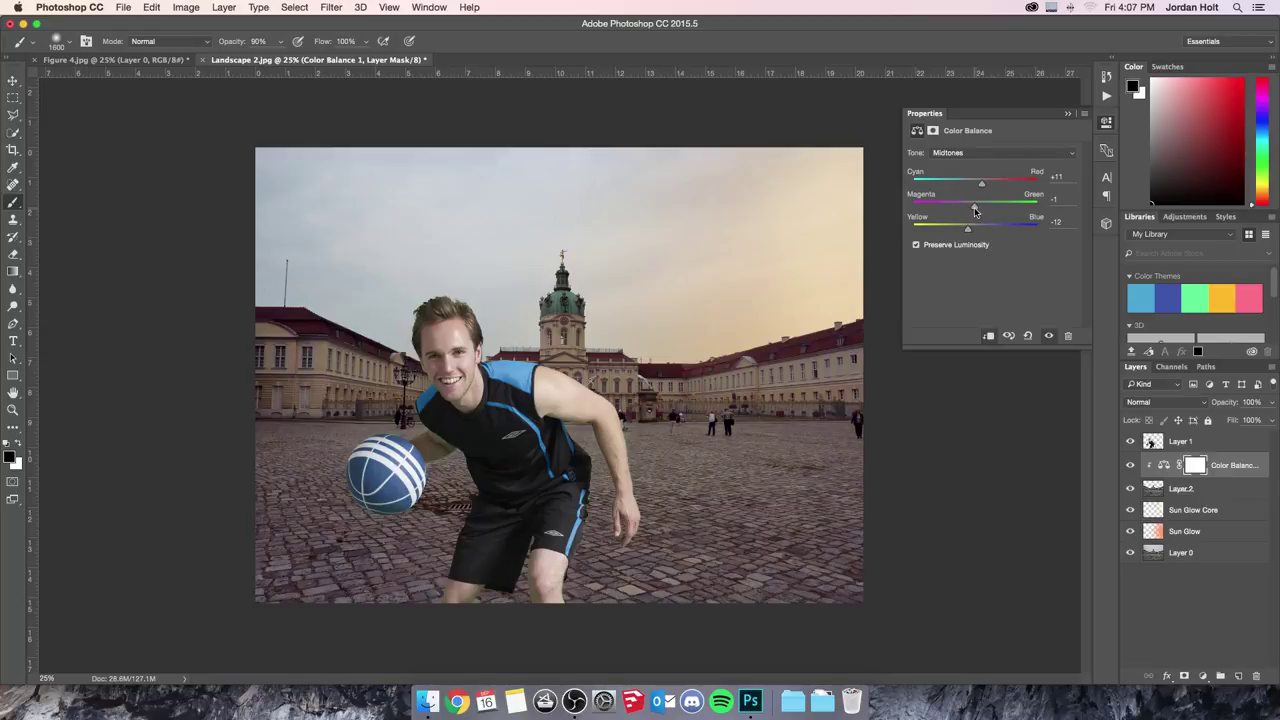
# - Set the highlights to Cyan/Red -9, Magenta/Green 0, Yellow/Blue -12
pyautogui.click(982, 155)
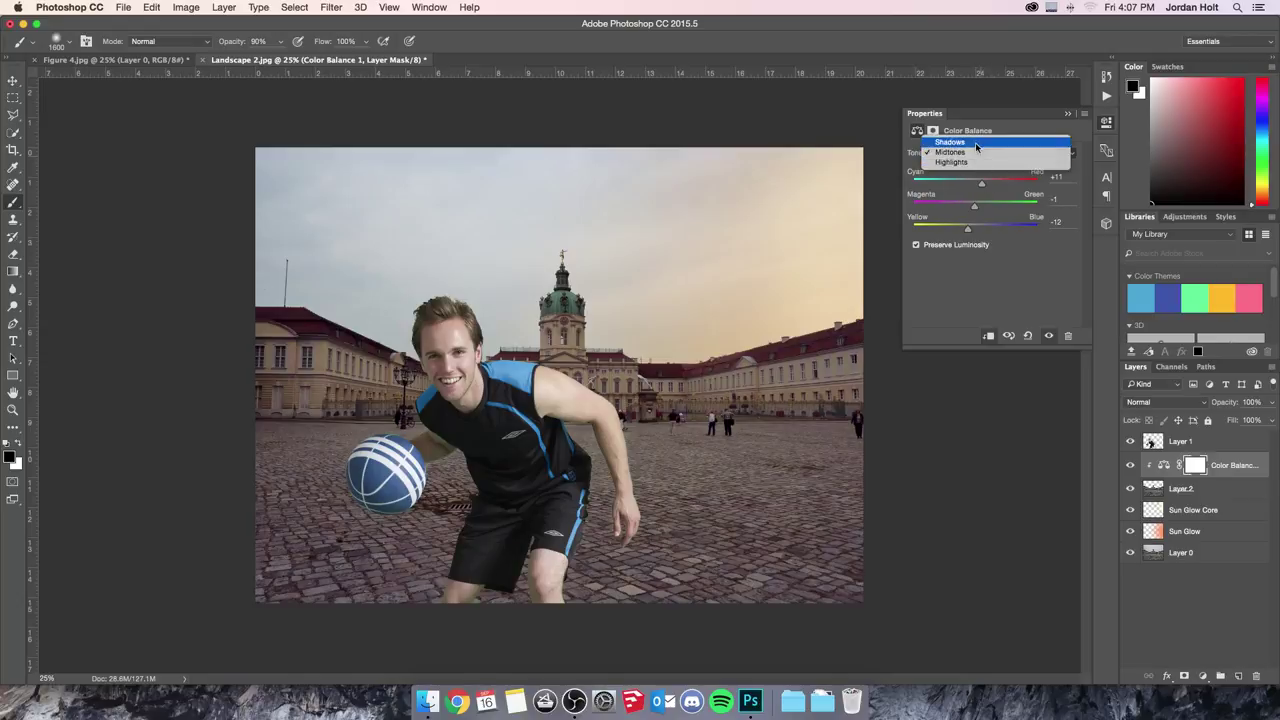
pyautogui.click(976, 162)
pyautogui.moveTo(977, 188); pyautogui.dragTo(968, 232)
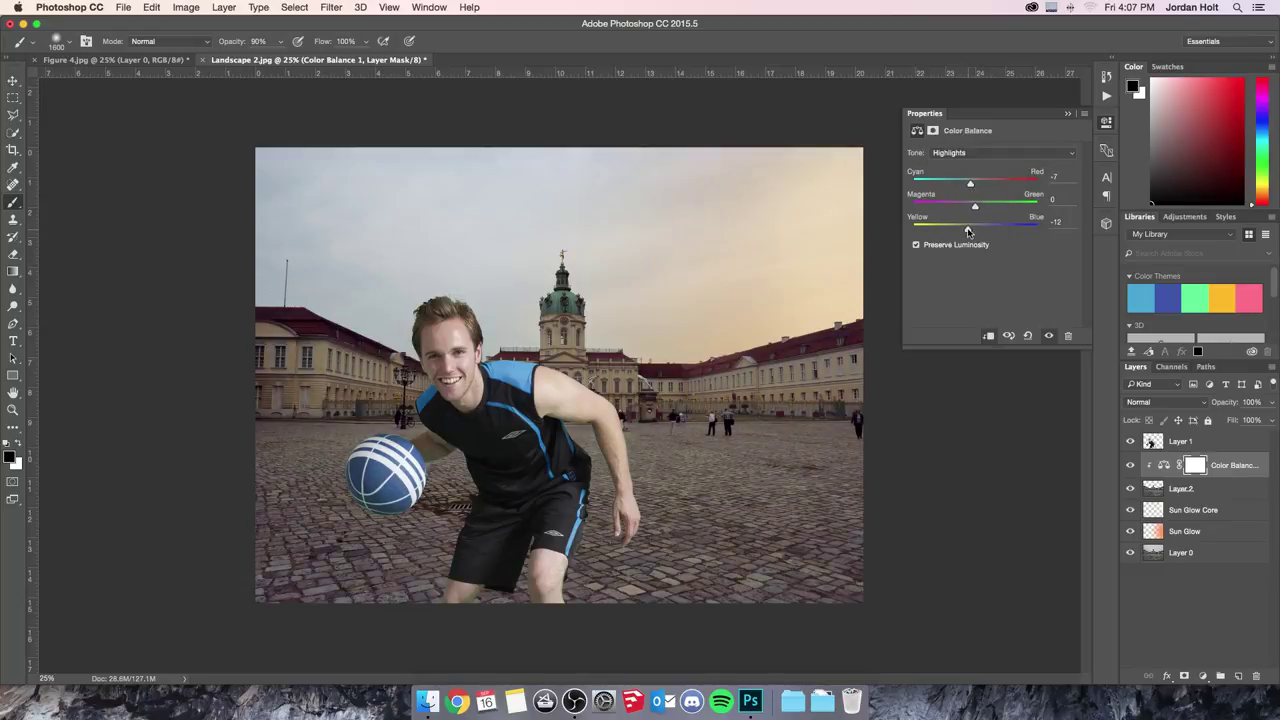
pyautogui.moveTo(970, 186)
pyautogui.mouseDown()
pyautogui.moveTo(982, 188)
pyautogui.moveTo(969, 188)
pyautogui.mouseUp()
# - Toggle the Color Balance layer on and off to compare, leaving it visible
pyautogui.click(1130, 466)
pyautogui.click(1130, 466)
pyautogui.click(1130, 466)
pyautogui.click(1130, 466)
pyautogui.click(1130, 466)
pyautogui.click(1130, 466)
pyautogui.click(1130, 466)
pyautogui.click(1131, 468)
# - Add a Color Balance 2 adjustment above Layer 1 and clip it to the player
pyautogui.click(1205, 447)
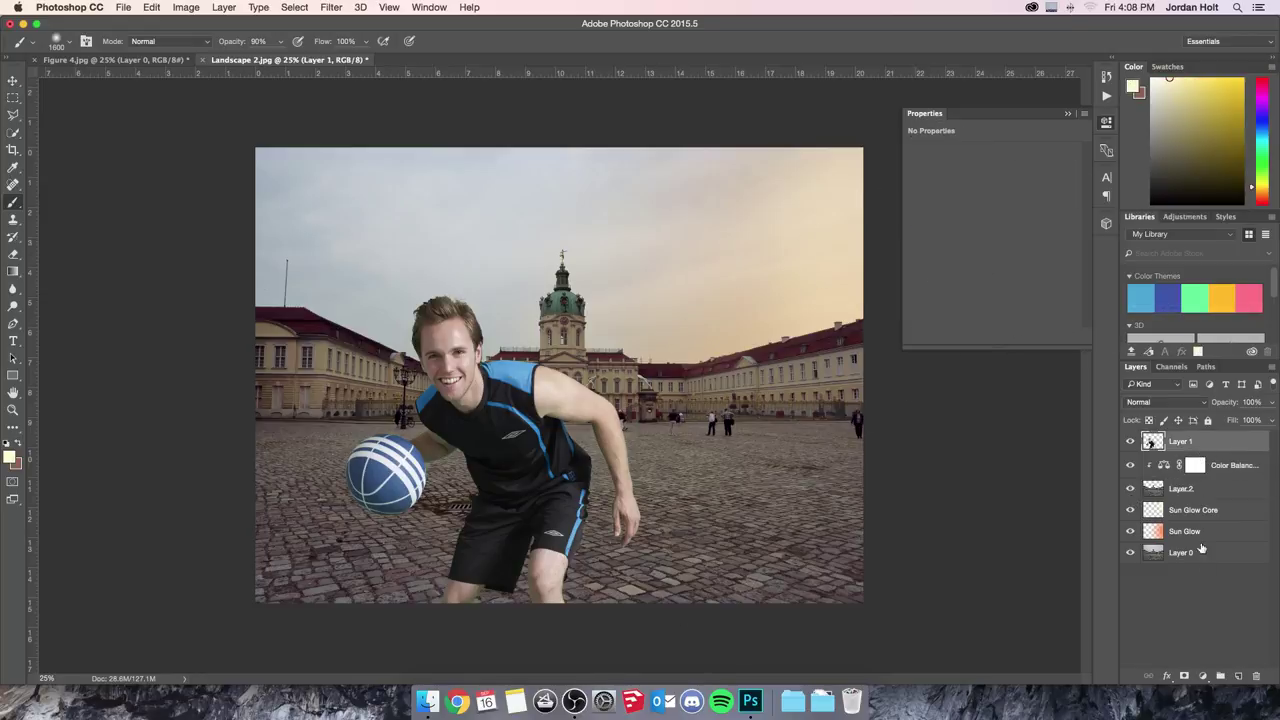
pyautogui.click(1203, 677)
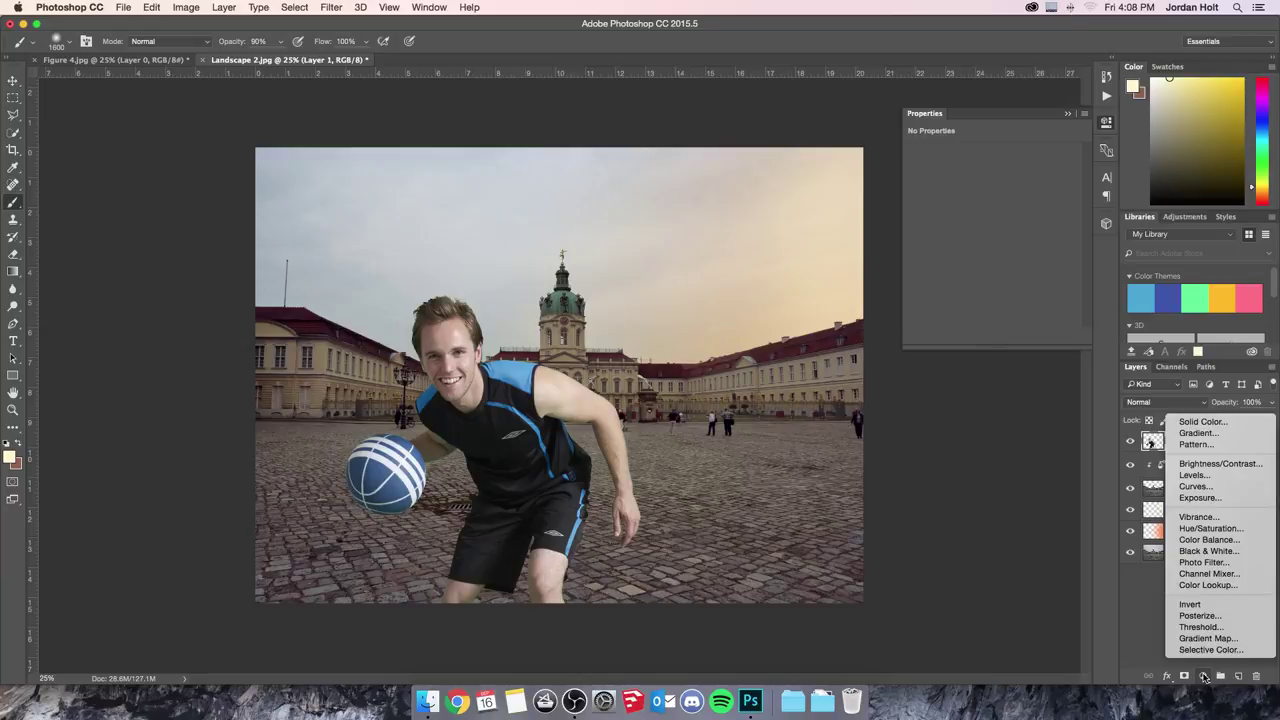
pyautogui.click(1215, 540)
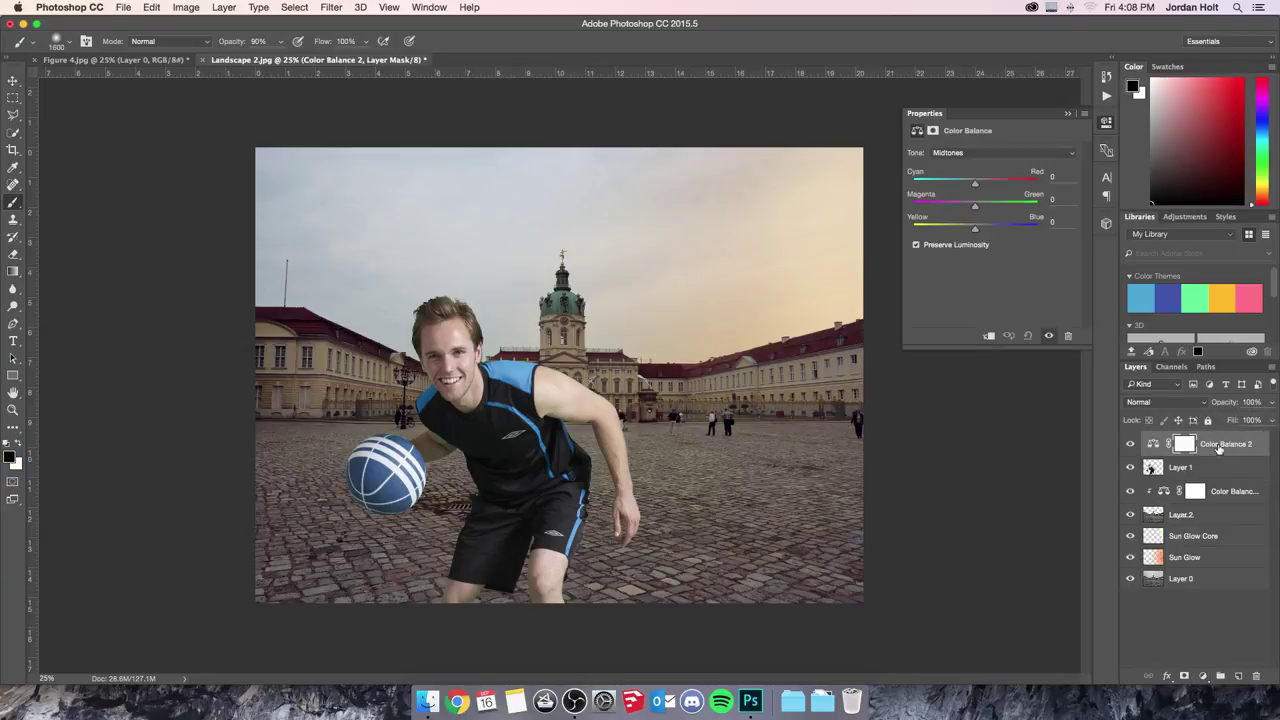
pyautogui.click(1220, 449)
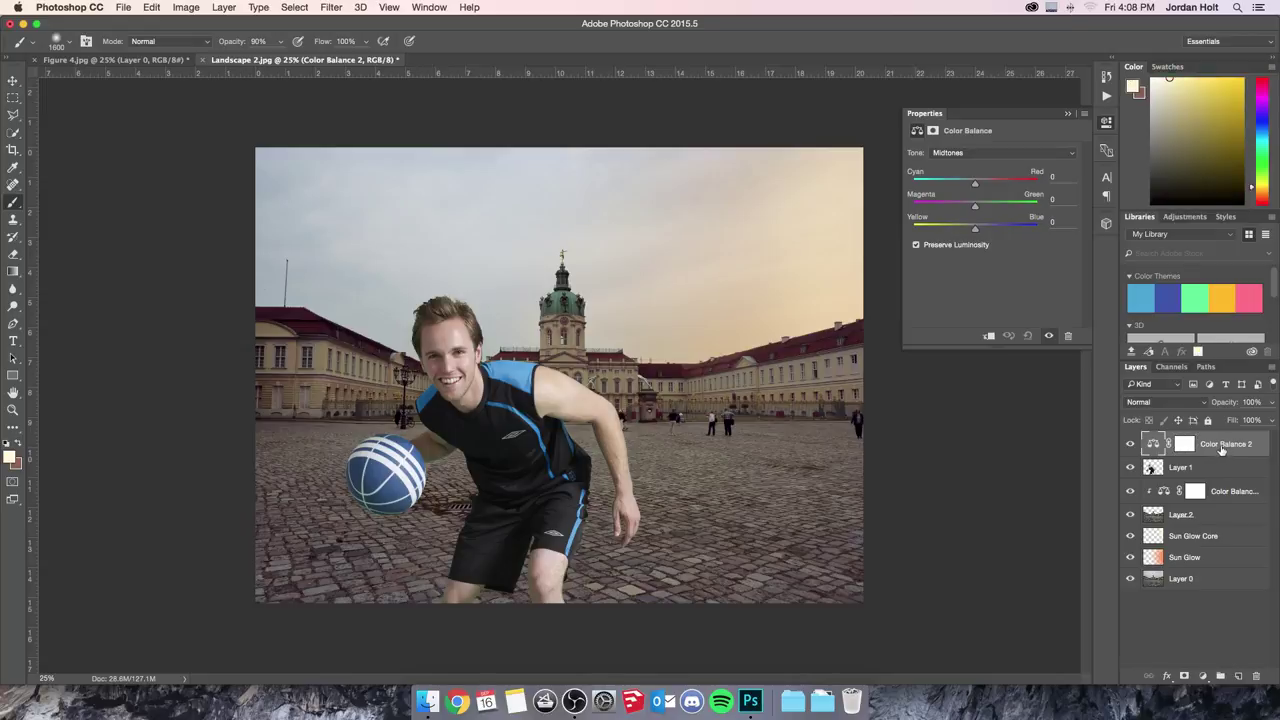
pyautogui.rightClick(1224, 450)
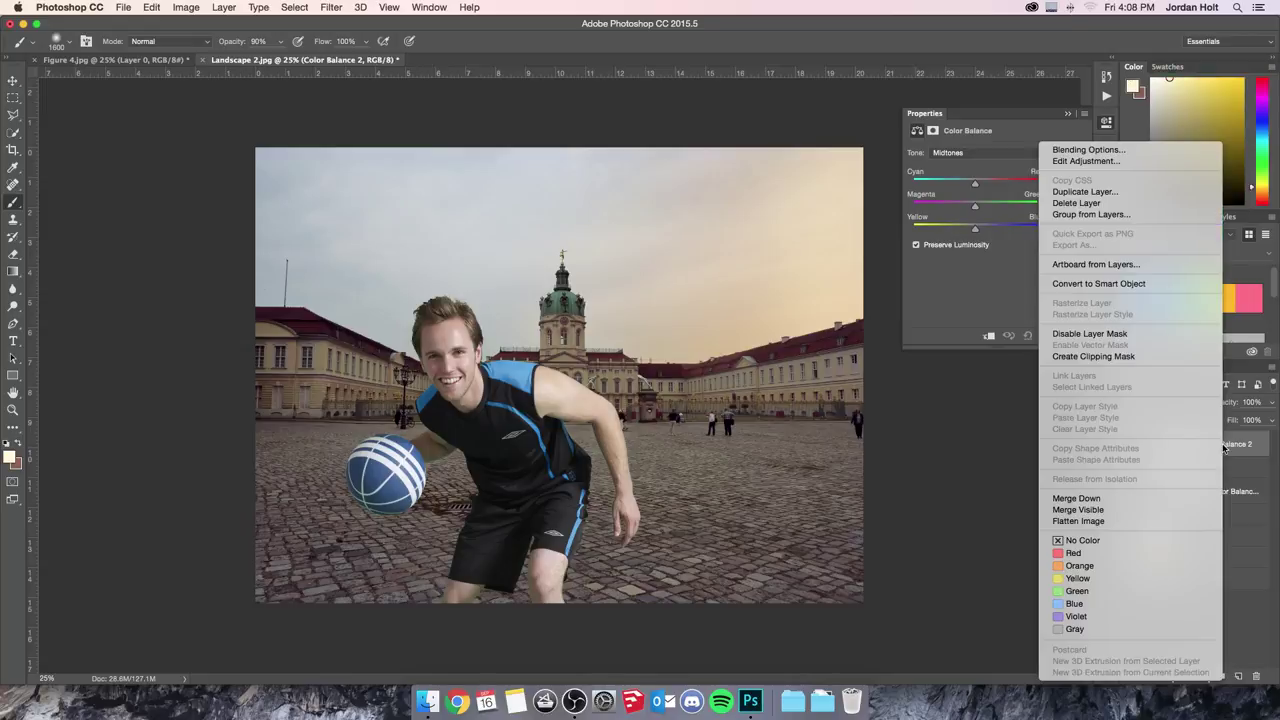
pyautogui.click(1156, 358)
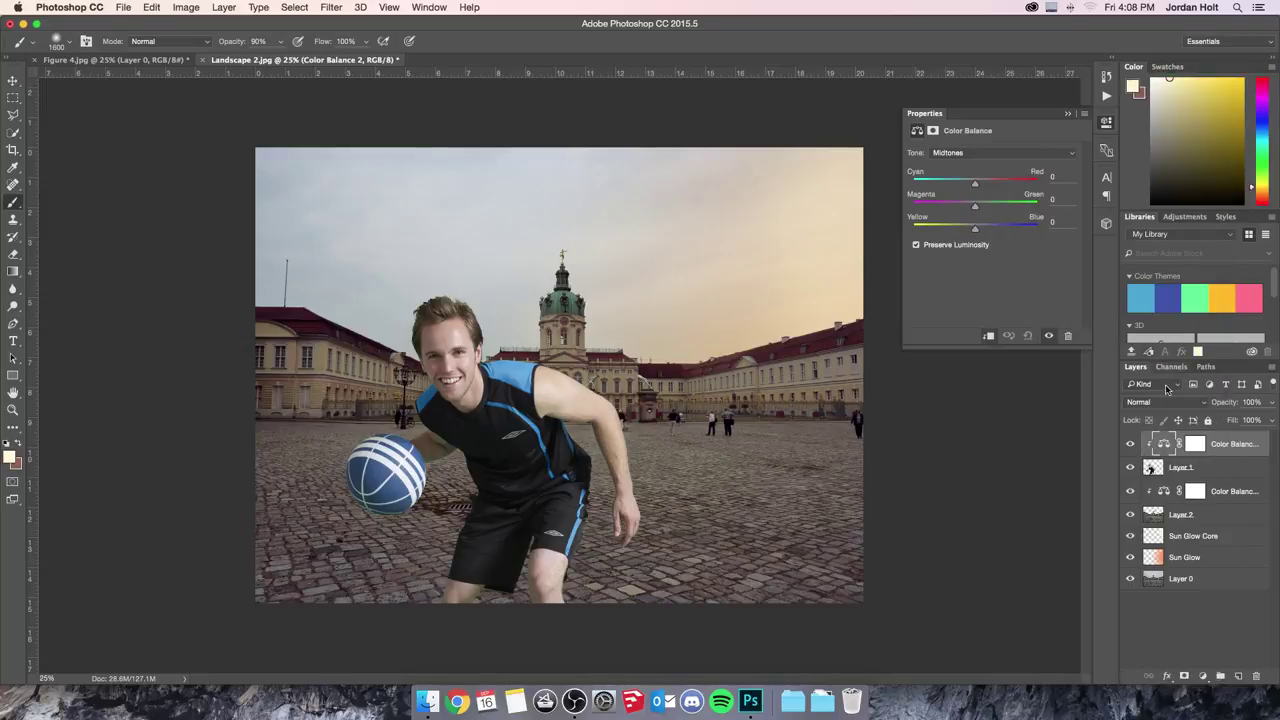
# - Cool the player's shadows toward blue and cyan, and warm his midtones toward red
pyautogui.click(984, 153)
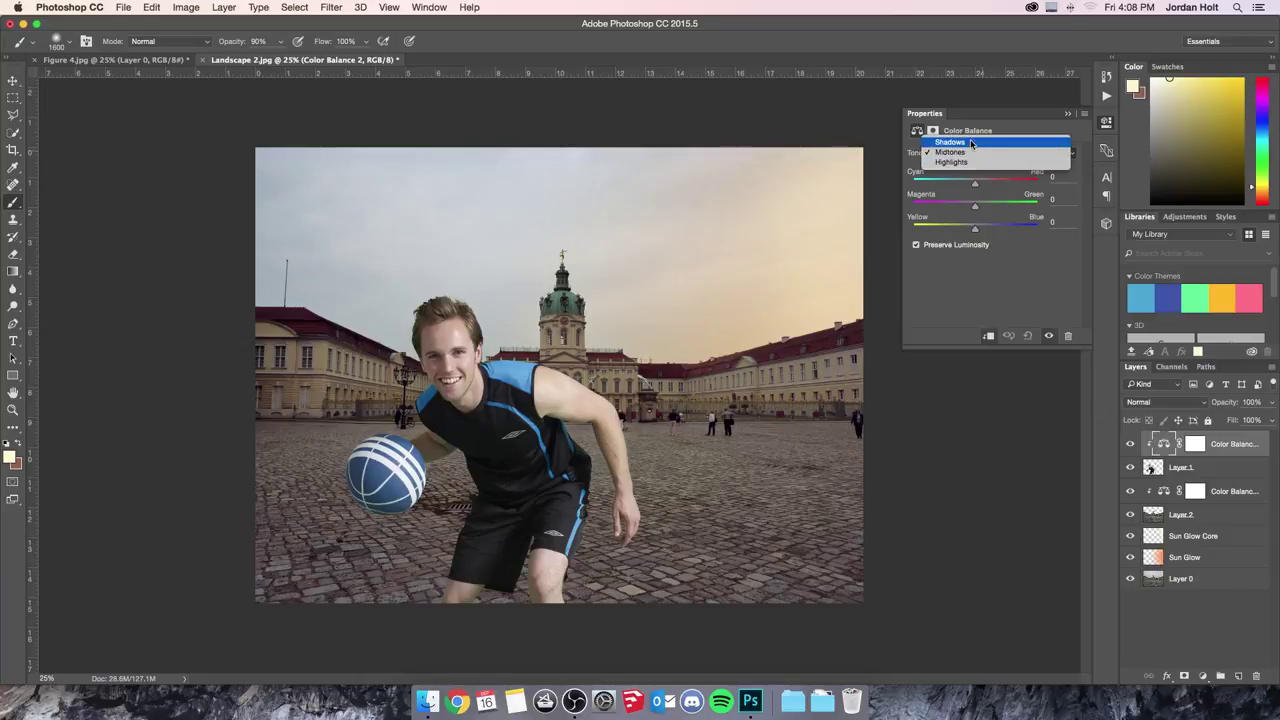
pyautogui.click(971, 137)
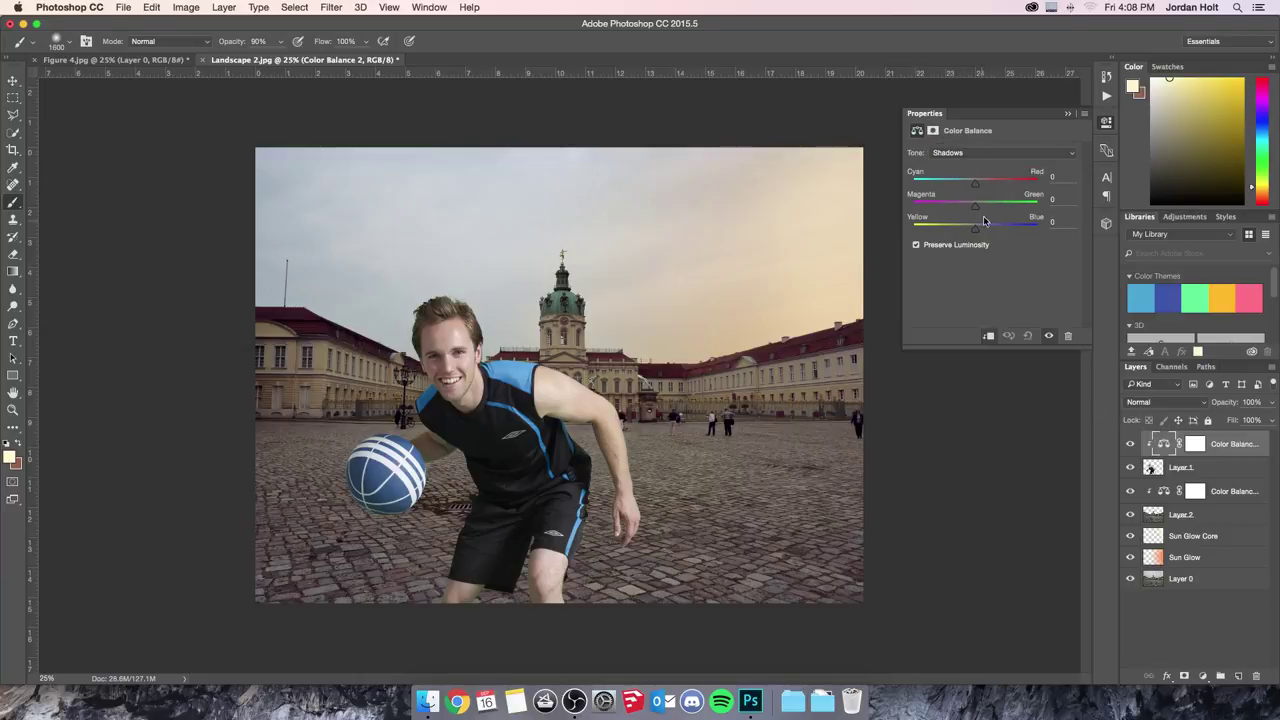
pyautogui.moveTo(976, 230); pyautogui.dragTo(983, 233)
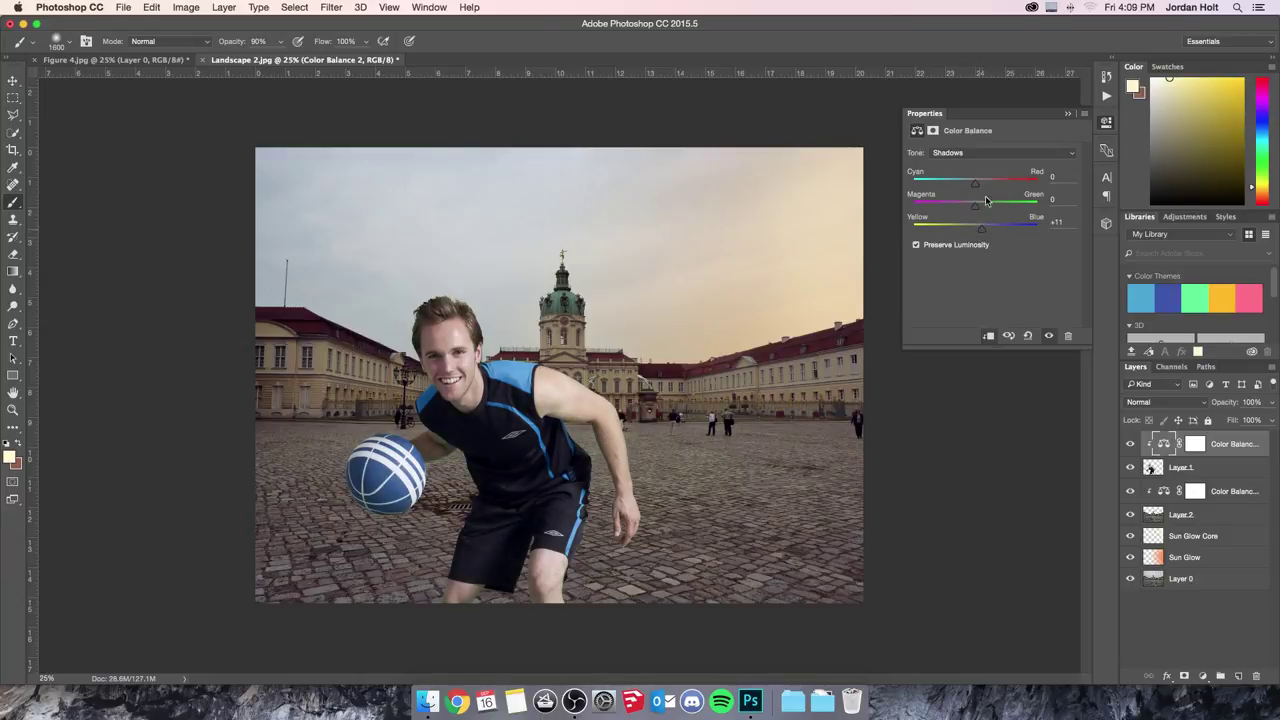
pyautogui.moveTo(975, 184); pyautogui.dragTo(970, 206)
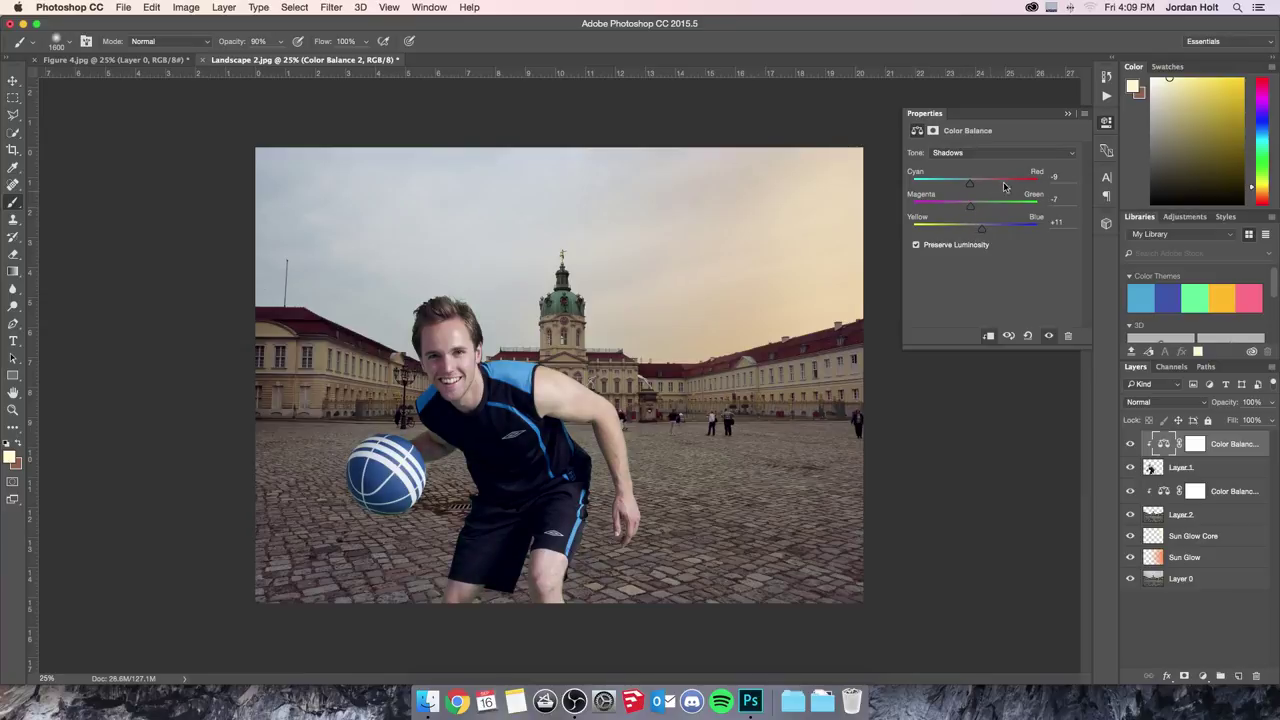
pyautogui.click(990, 152)
pyautogui.click(981, 163)
pyautogui.moveTo(977, 190); pyautogui.dragTo(968, 231)
# - Set the player's highlights to Cyan/Red 0, Magenta/Green -3, Yellow/Blue -7
pyautogui.click(996, 155)
pyautogui.click(981, 162)
pyautogui.moveTo(978, 186); pyautogui.dragTo(971, 209)
pyautogui.moveTo(975, 229); pyautogui.dragTo(969, 229)
# - Collapse Properties, toggle Color Balance 2 to compare the player, leave it on and select Layer 1
pyautogui.click(1067, 113)
pyautogui.click(1131, 444)
pyautogui.click(1131, 445)
pyautogui.click(1131, 445)
pyautogui.click(1130, 444)
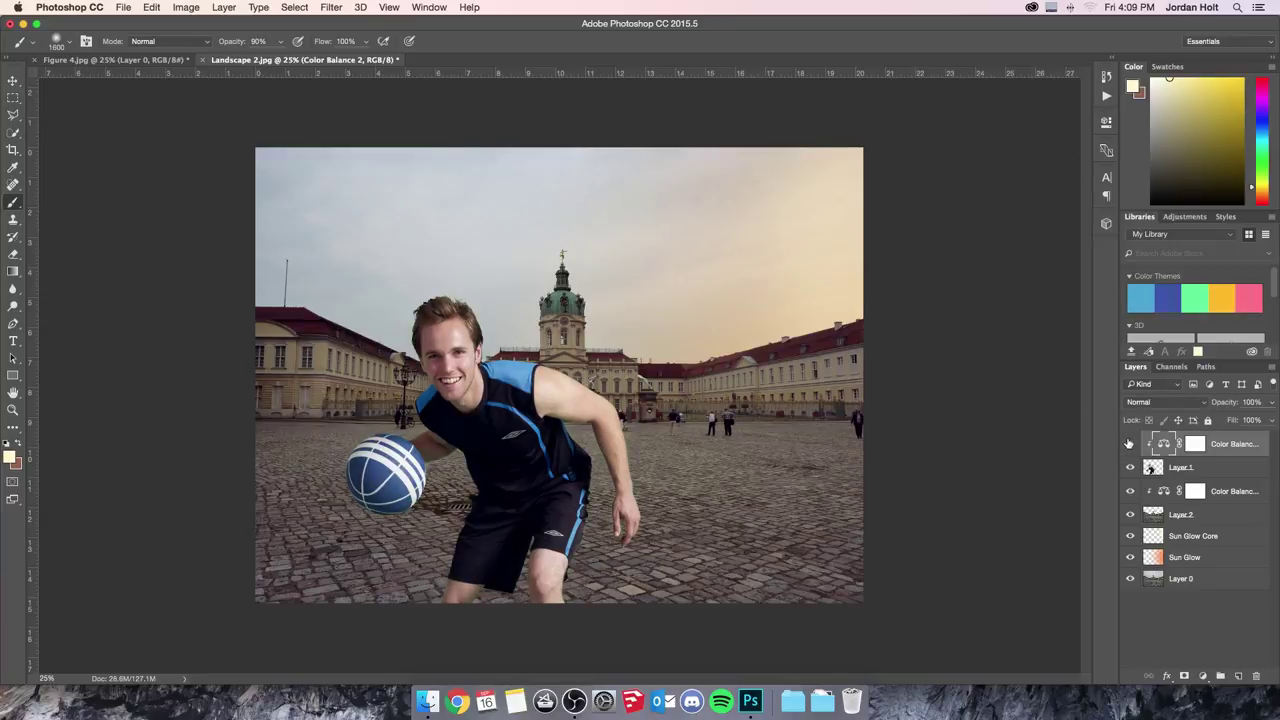
pyautogui.click(1130, 444)
pyautogui.click(1130, 444)
pyautogui.click(1129, 443)
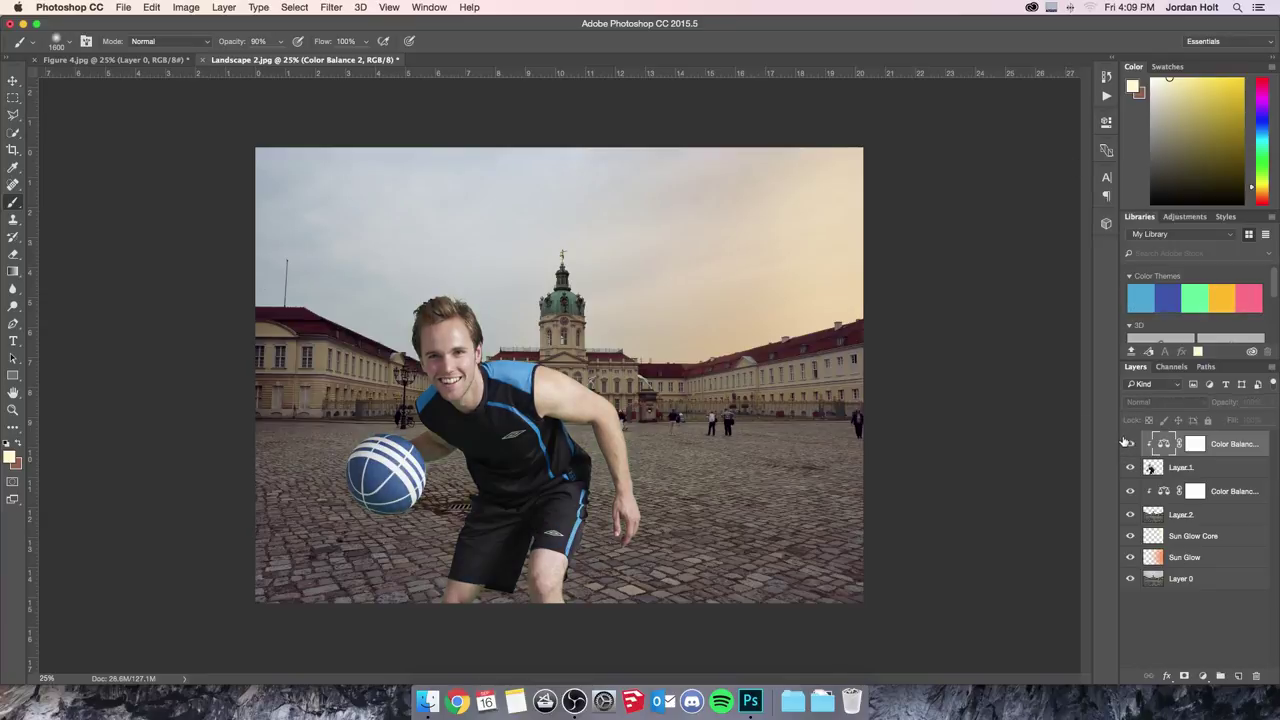
pyautogui.click(1130, 444)
pyautogui.click(1130, 444)
pyautogui.click(1130, 444)
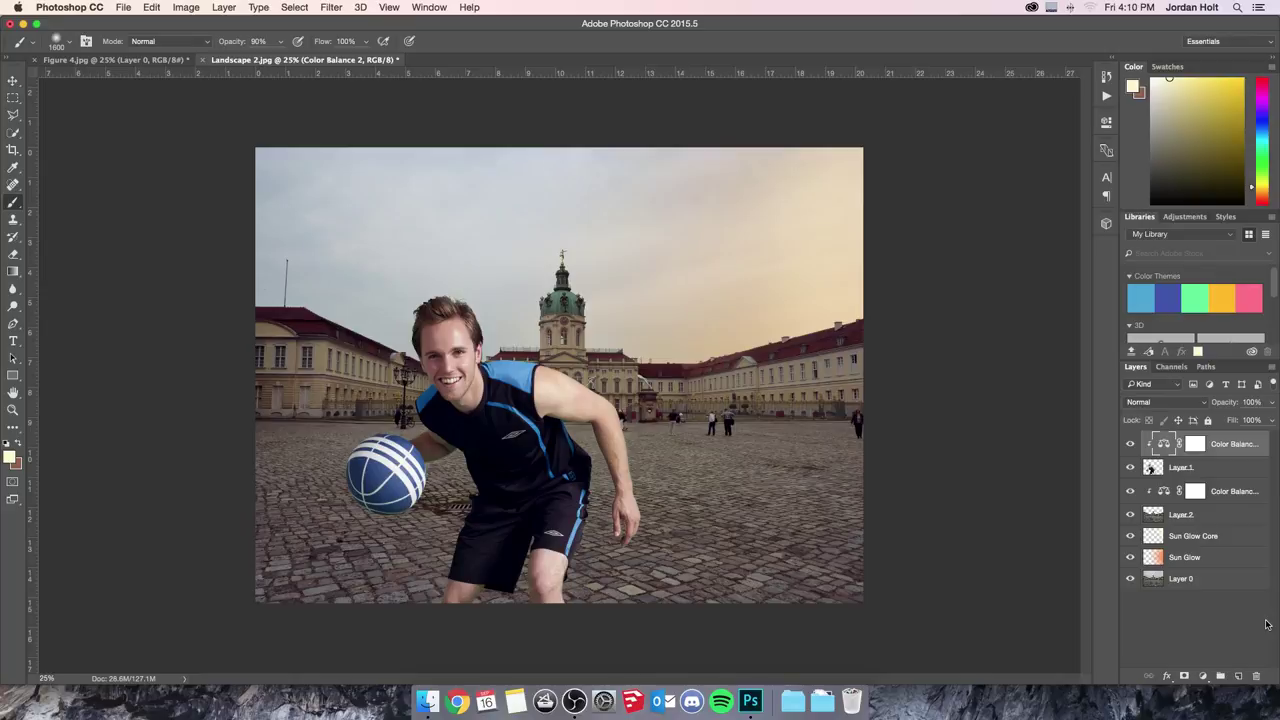
pyautogui.click(1215, 472)
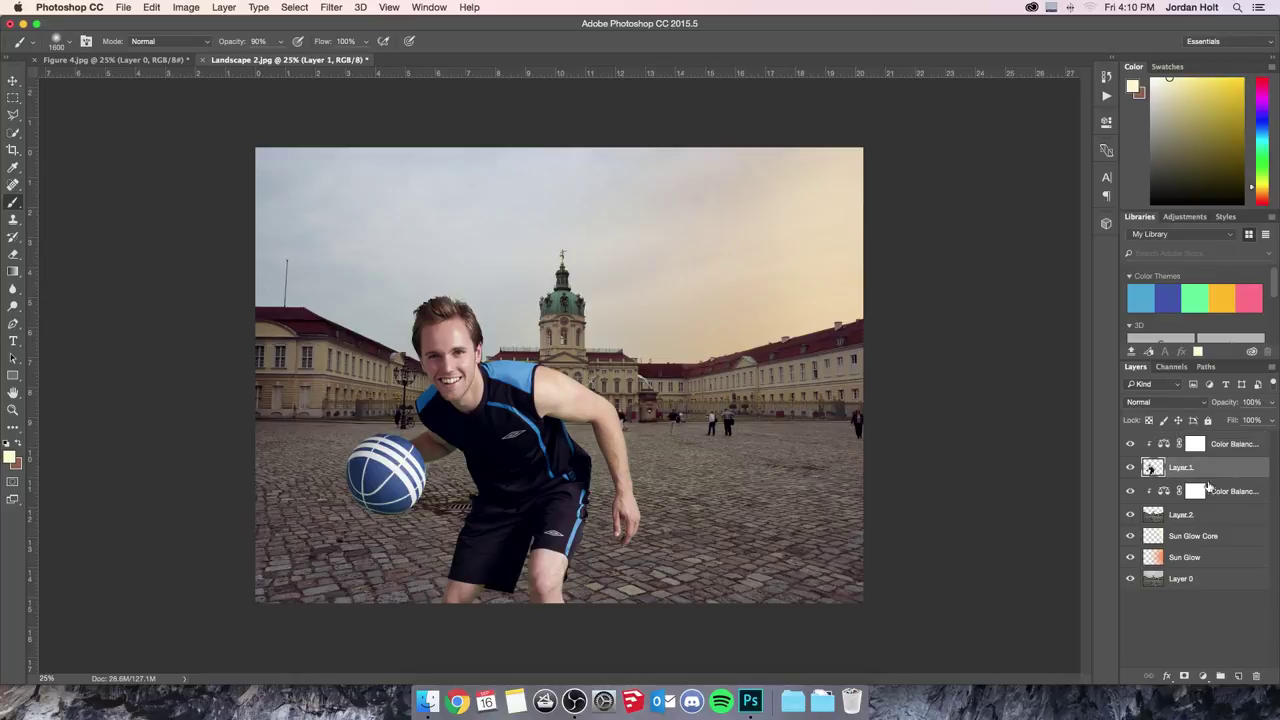
# - Use Color Range to select the jersey's blue trim and stripes and the ball's blues
pyautogui.click(298, 8)
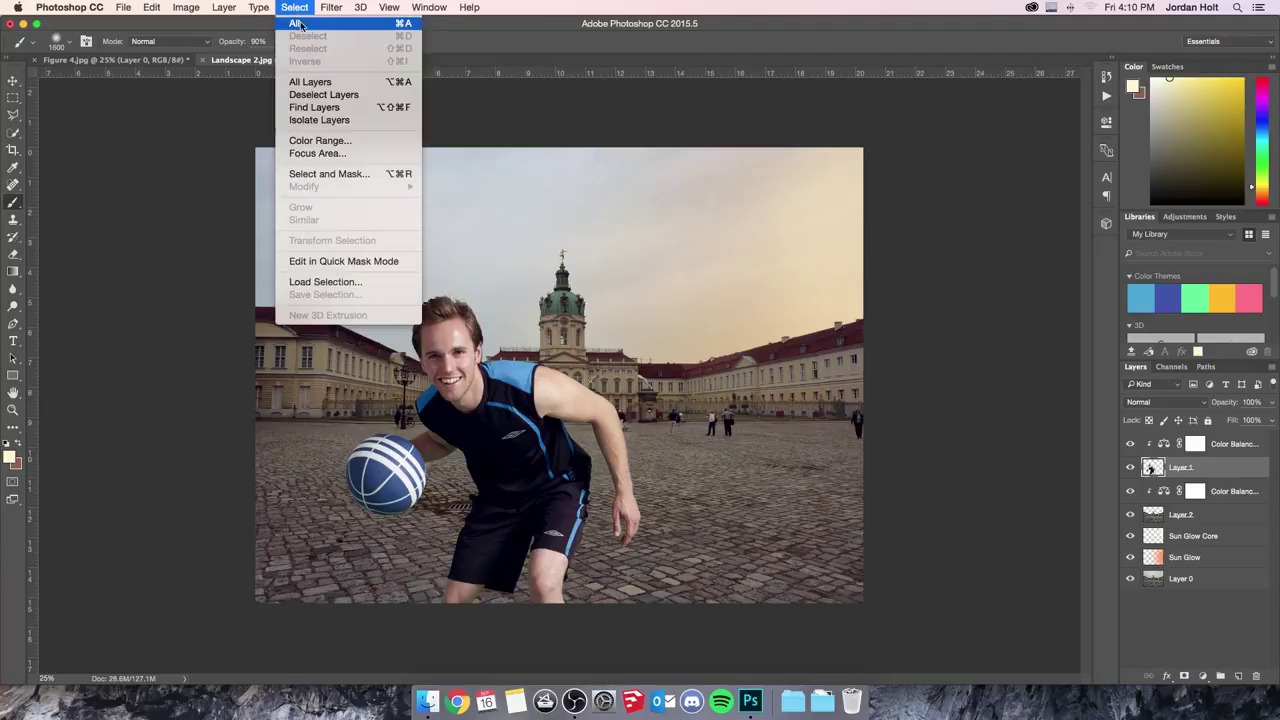
pyautogui.click(338, 136)
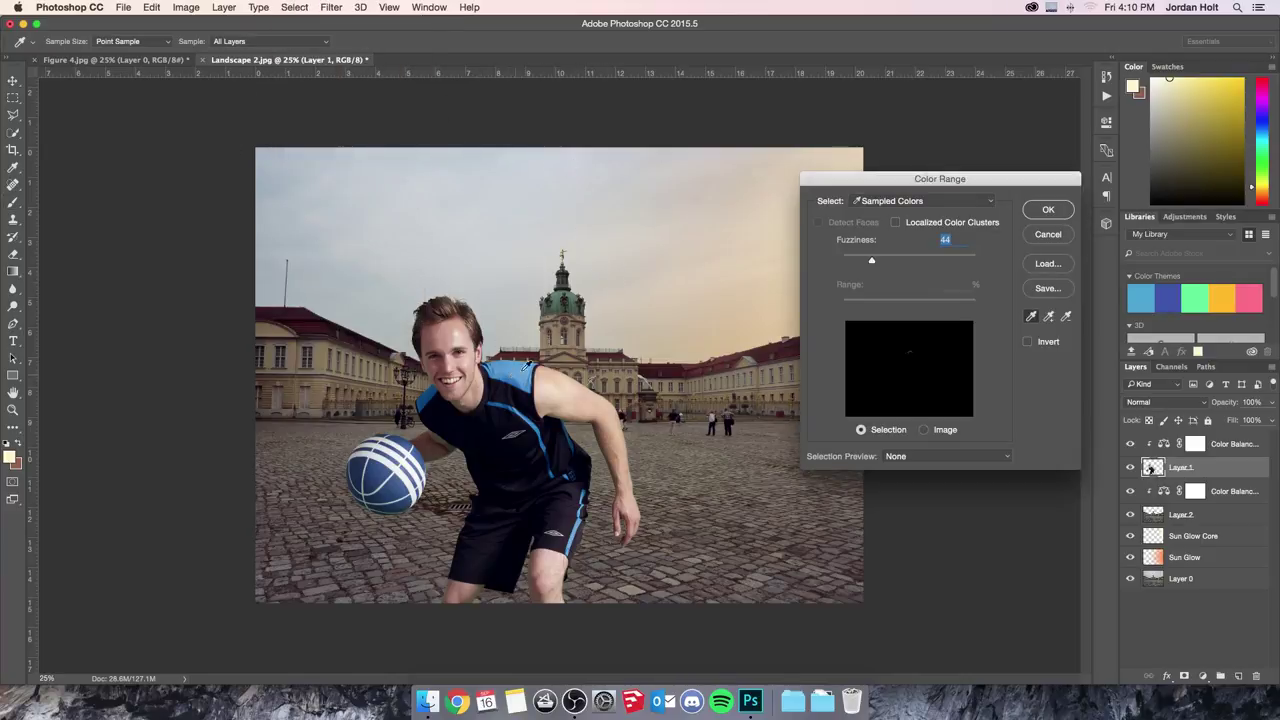
pyautogui.click(510, 373)
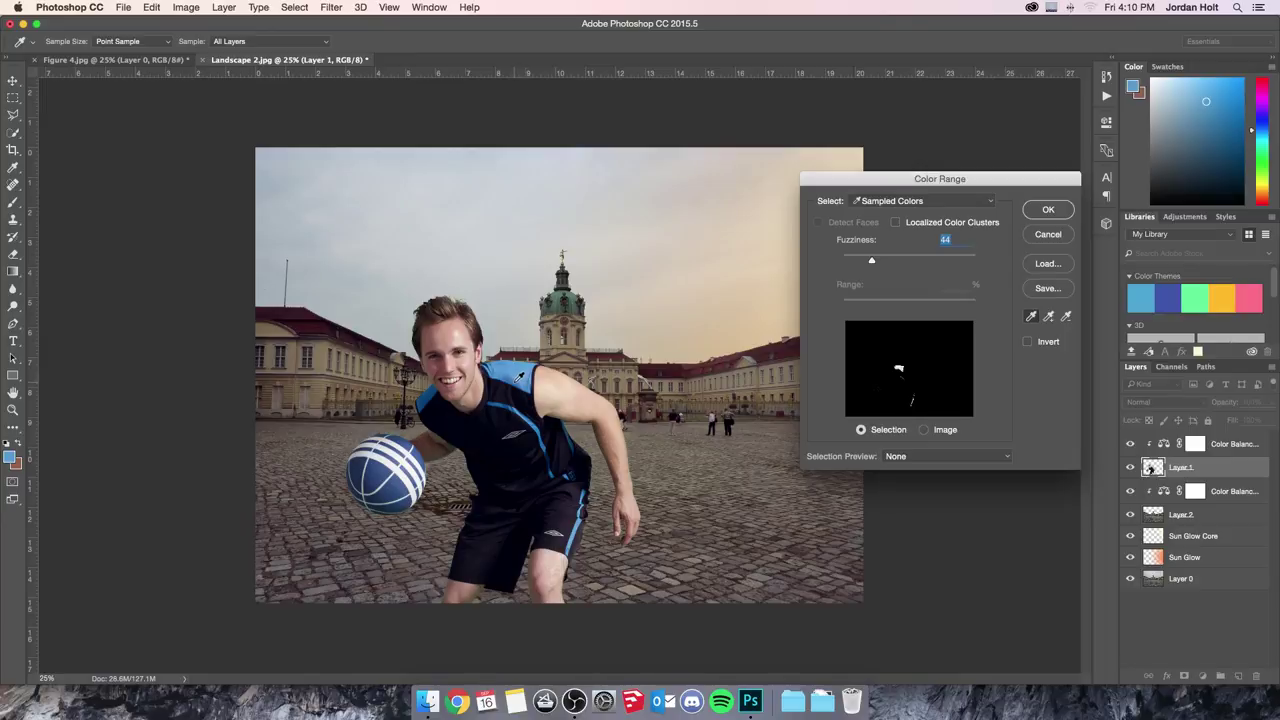
pyautogui.click(1050, 317)
pyautogui.click(424, 400)
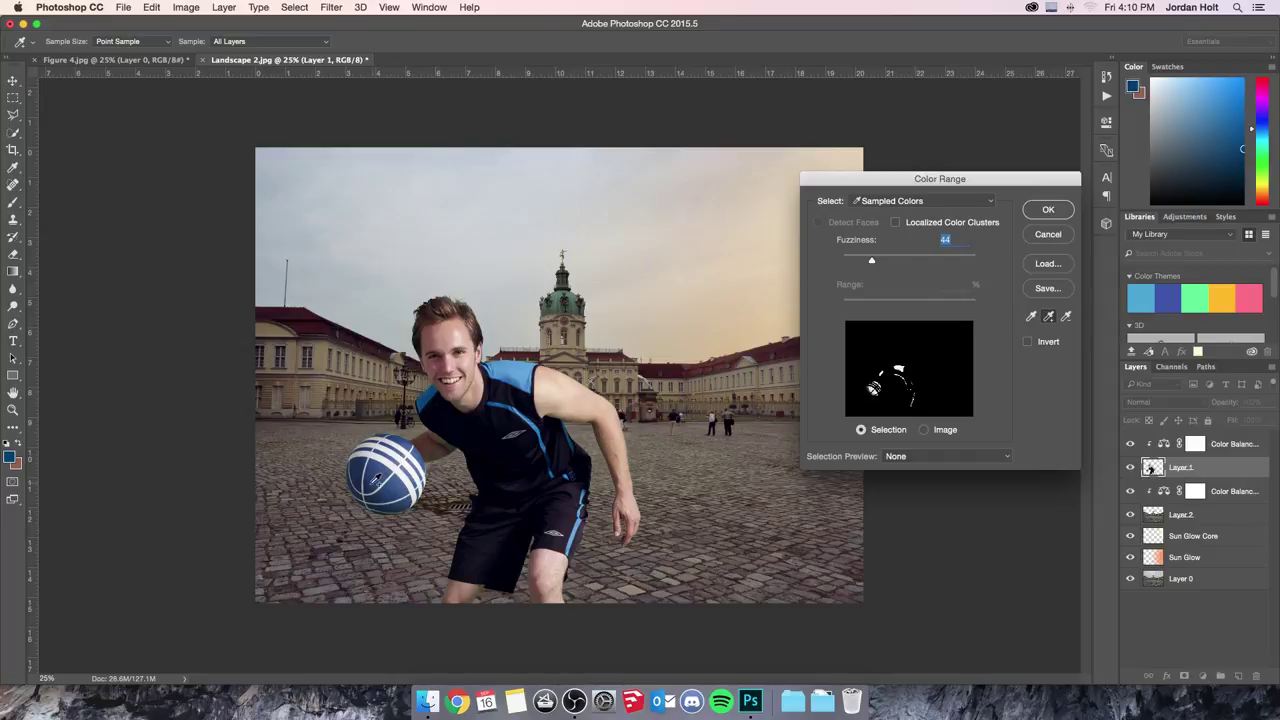
pyautogui.click(362, 466)
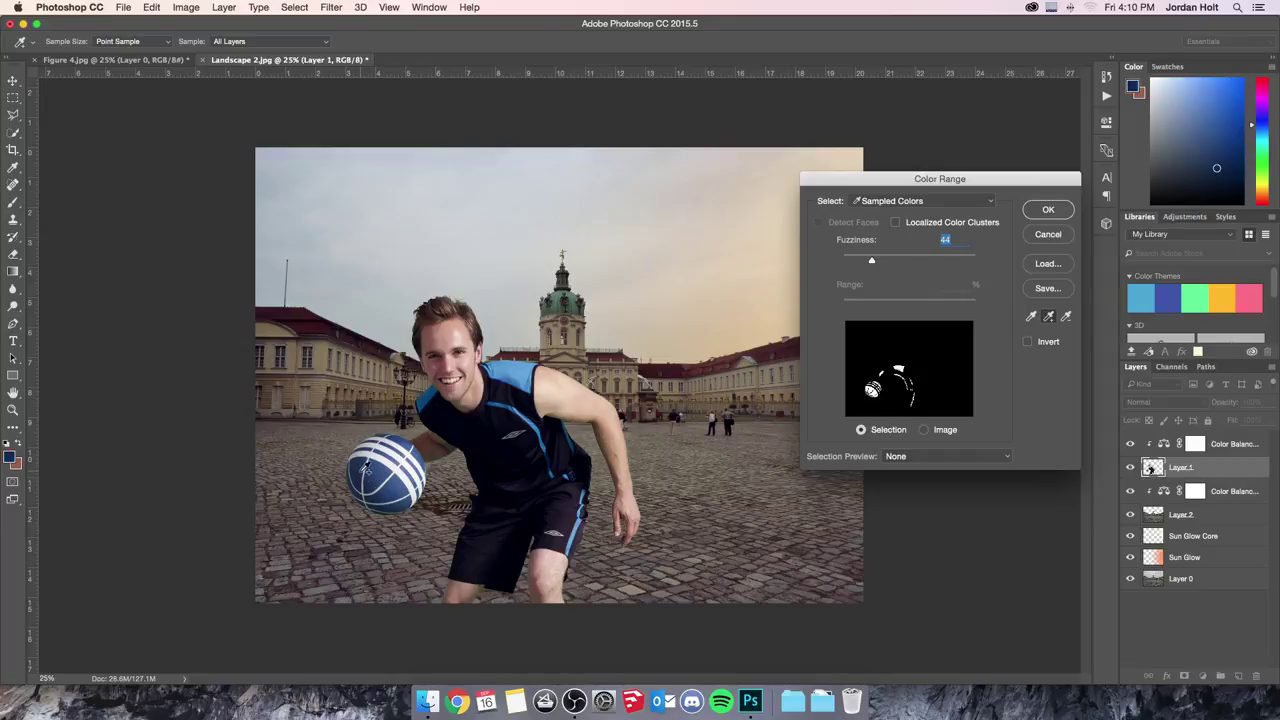
pyautogui.click(374, 497)
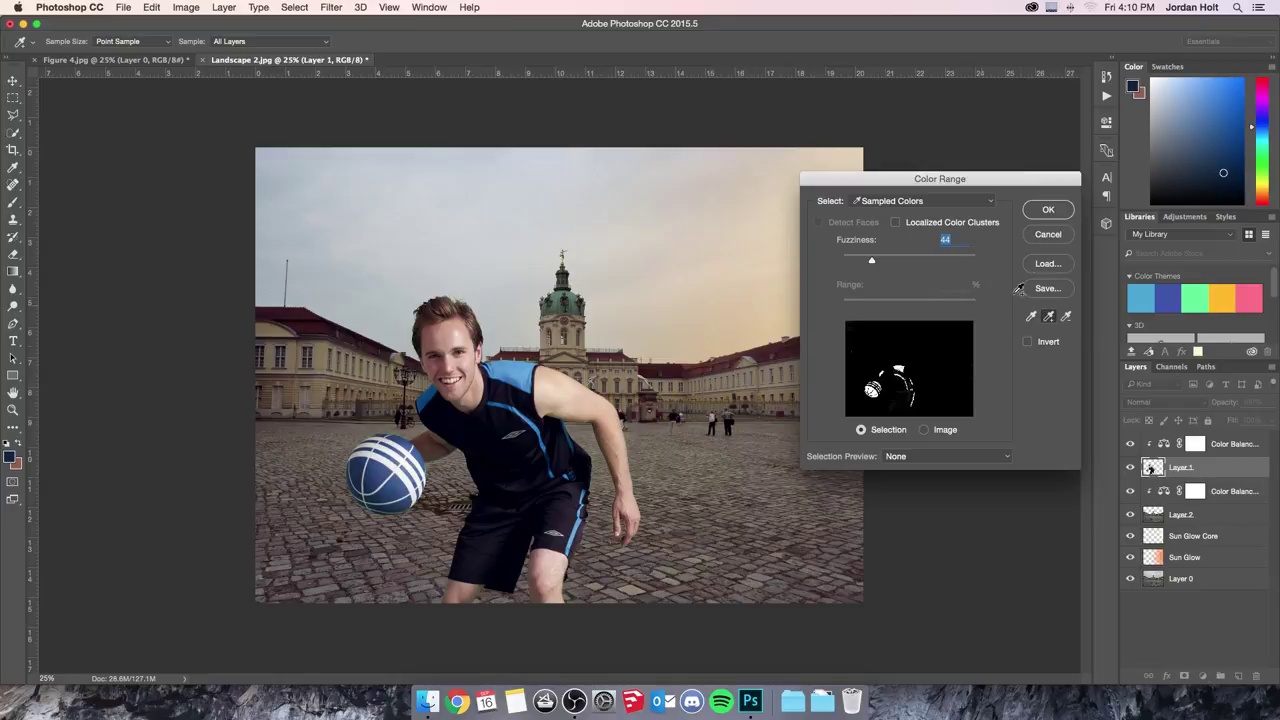
pyautogui.click(1046, 211)
pyautogui.press('b')
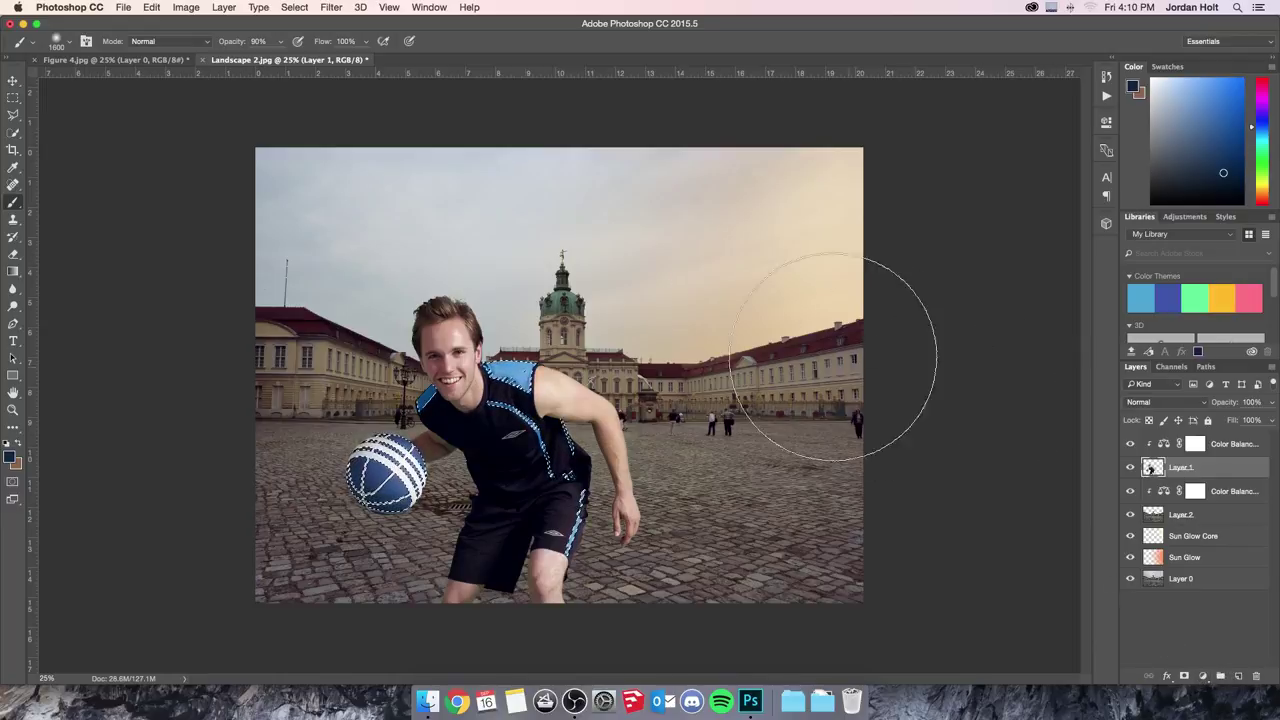
# - Zoom in and use Quick Selection to fill the shoulder gaps and the blue strap
pyautogui.press('super+equal')
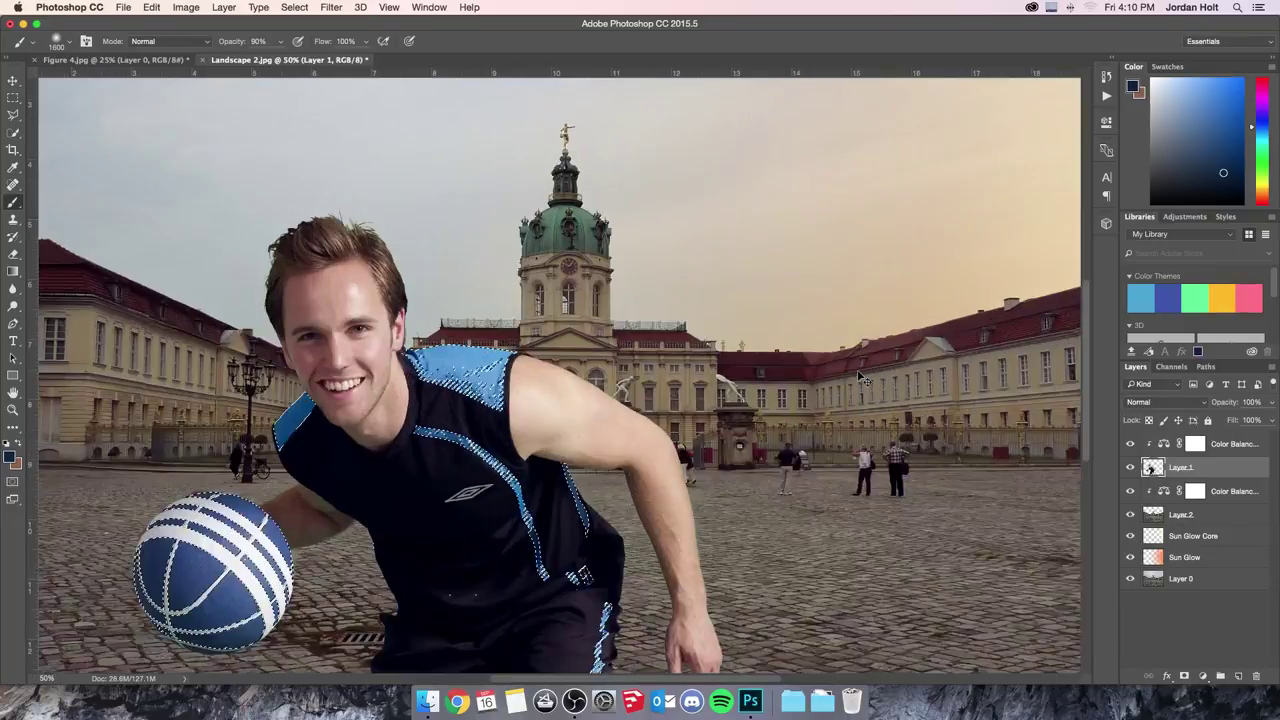
pyautogui.press('super+equal')
pyautogui.press('super+equal')
pyautogui.press('super+equal')
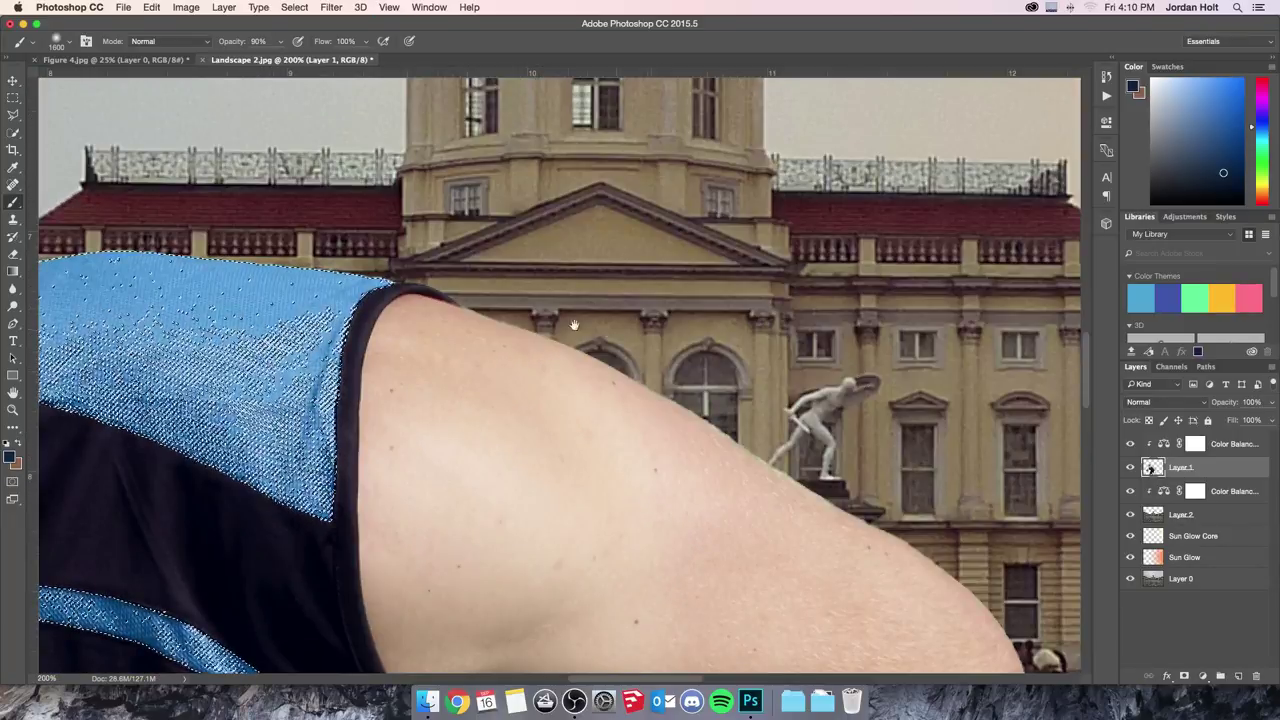
pyautogui.moveTo(243, 305); pyautogui.dragTo(757, 219)
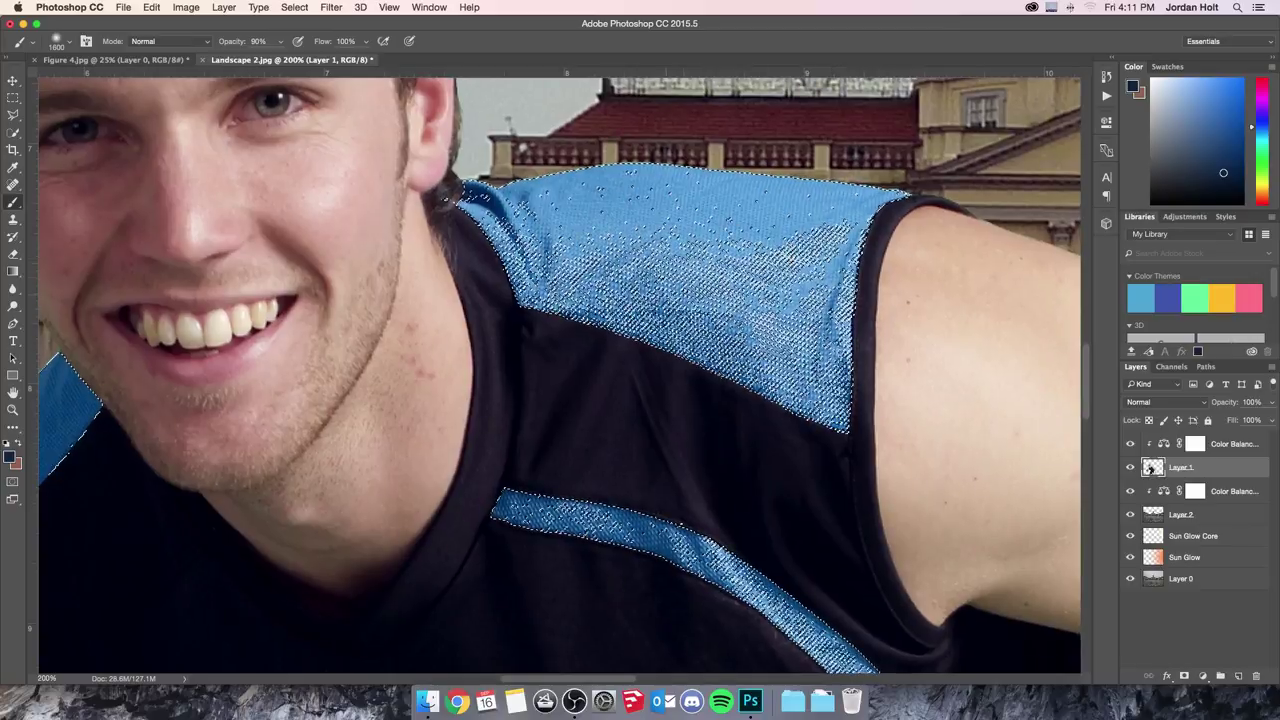
pyautogui.click(13, 132)
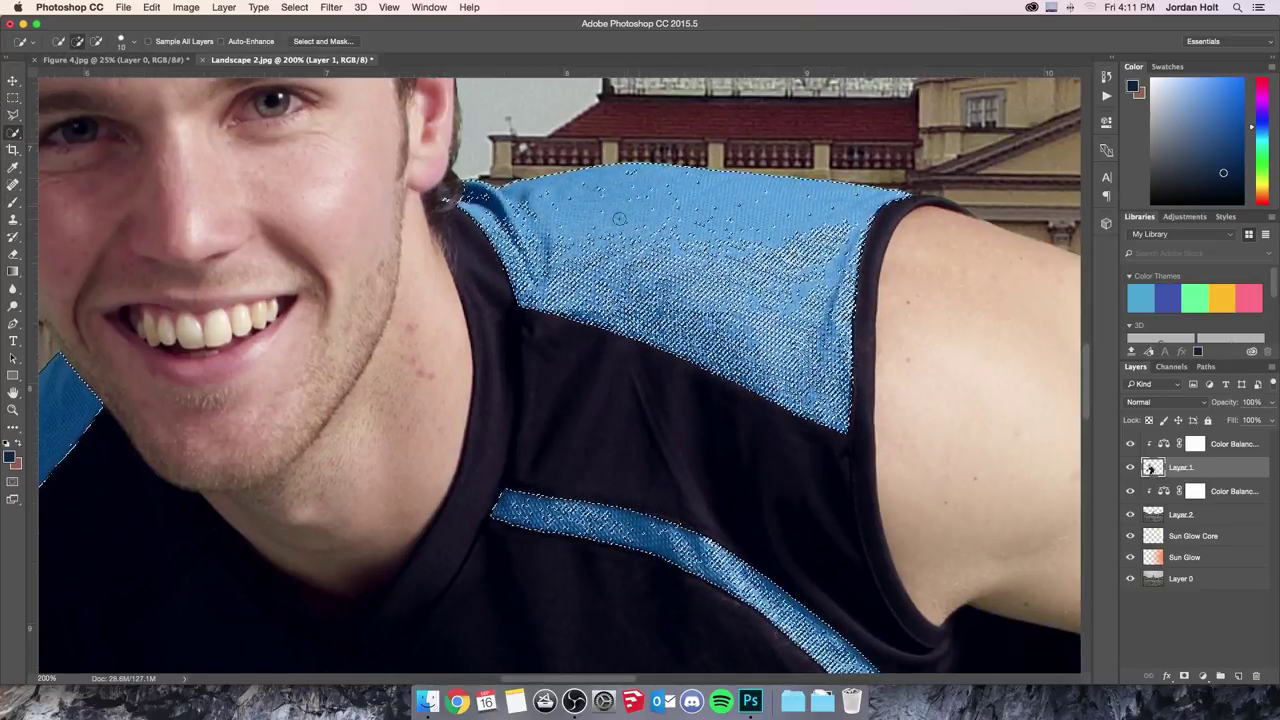
pyautogui.click(650, 245)
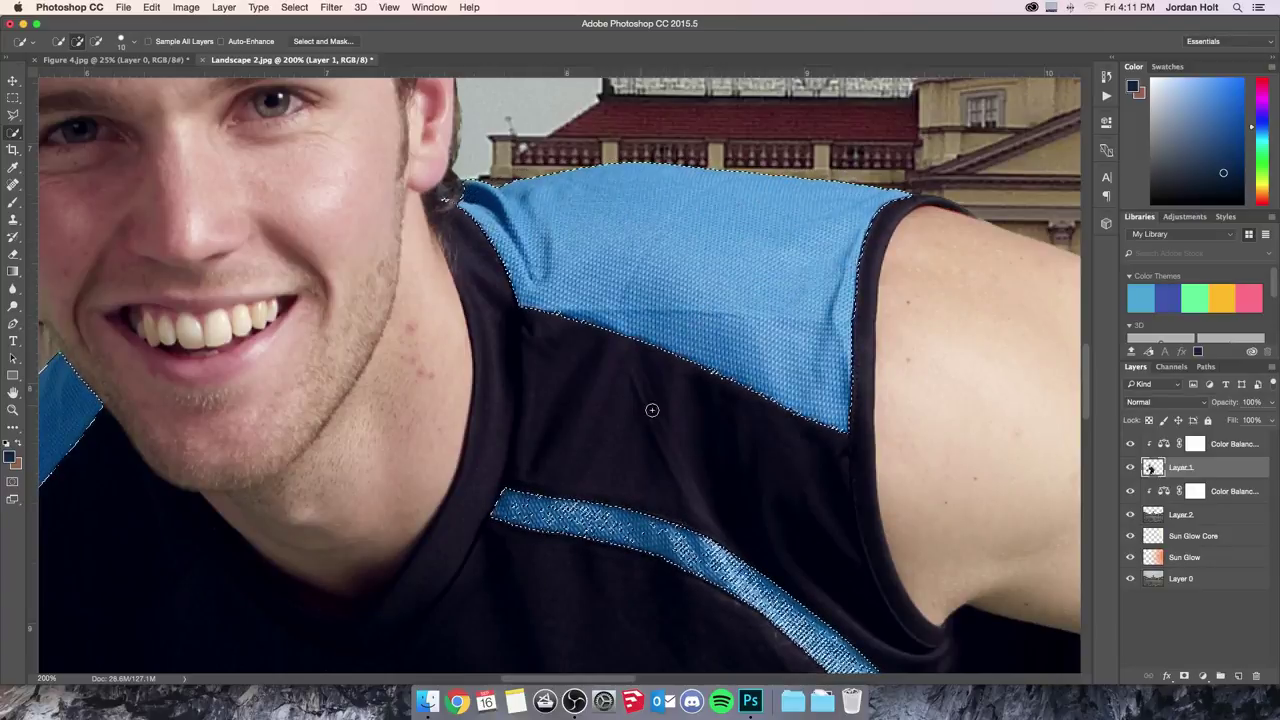
pyautogui.moveTo(663, 391); pyautogui.dragTo(582, 232)
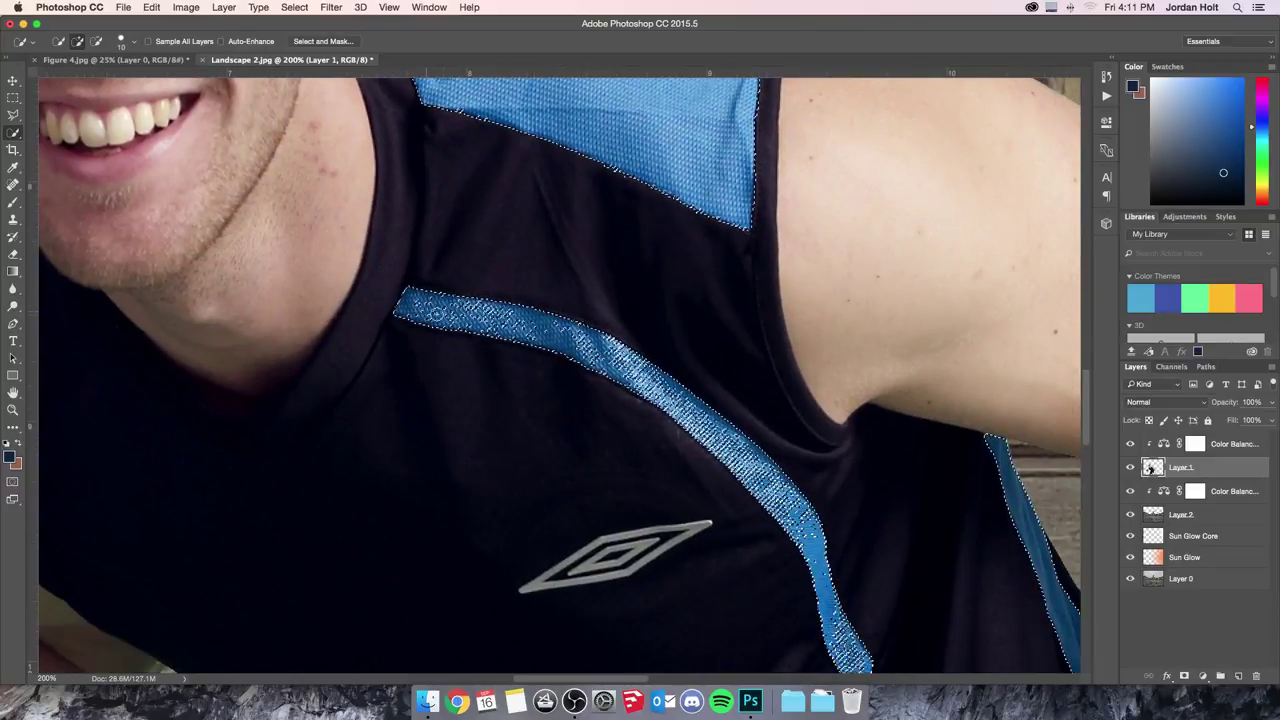
pyautogui.moveTo(432, 314)
pyautogui.mouseDown()
pyautogui.moveTo(609, 346)
pyautogui.moveTo(596, 356)
pyautogui.moveTo(637, 364)
pyautogui.moveTo(765, 471)
pyautogui.moveTo(819, 493)
pyautogui.moveTo(822, 557)
pyautogui.moveTo(645, 414)
pyautogui.moveTo(715, 600)
pyautogui.moveTo(698, 376)
pyautogui.moveTo(692, 413)
pyautogui.moveTo(683, 397)
pyautogui.moveTo(730, 558)
pyautogui.mouseUp()
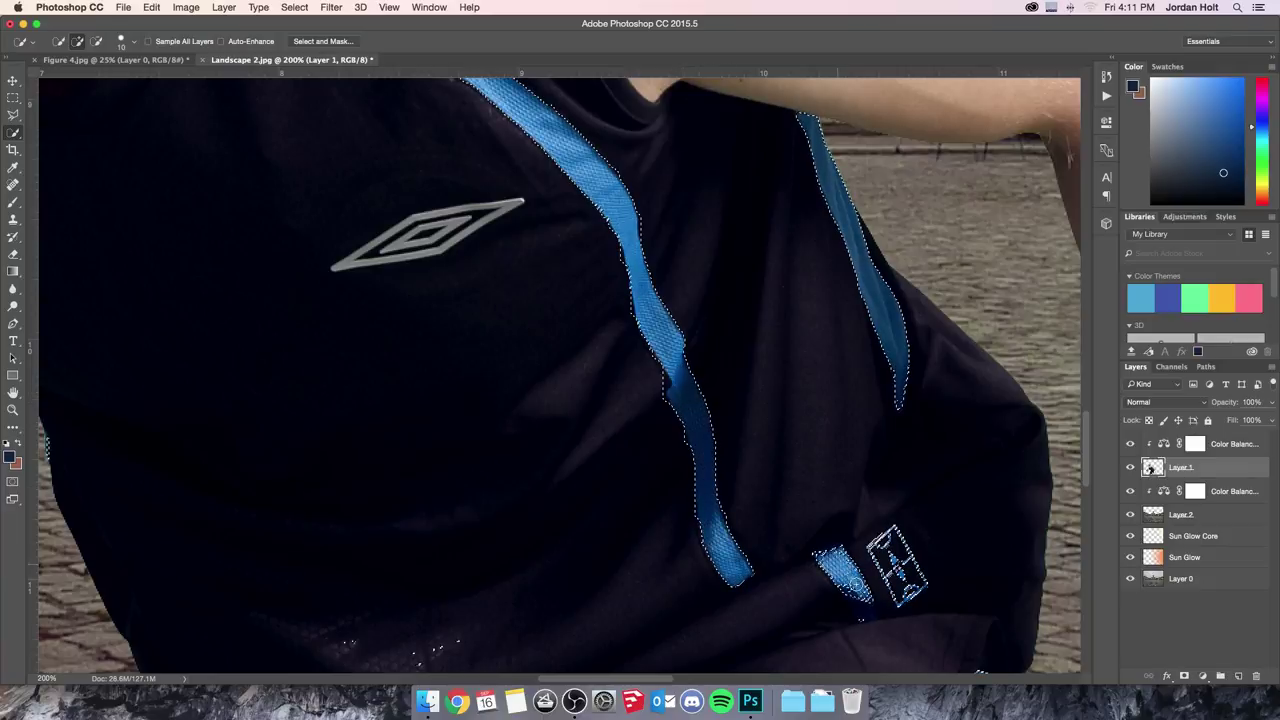
# - Add the basketball's full outline to the selection, undoing the spill onto the cobblestones
pyautogui.moveTo(550, 447); pyautogui.dragTo(943, 349)
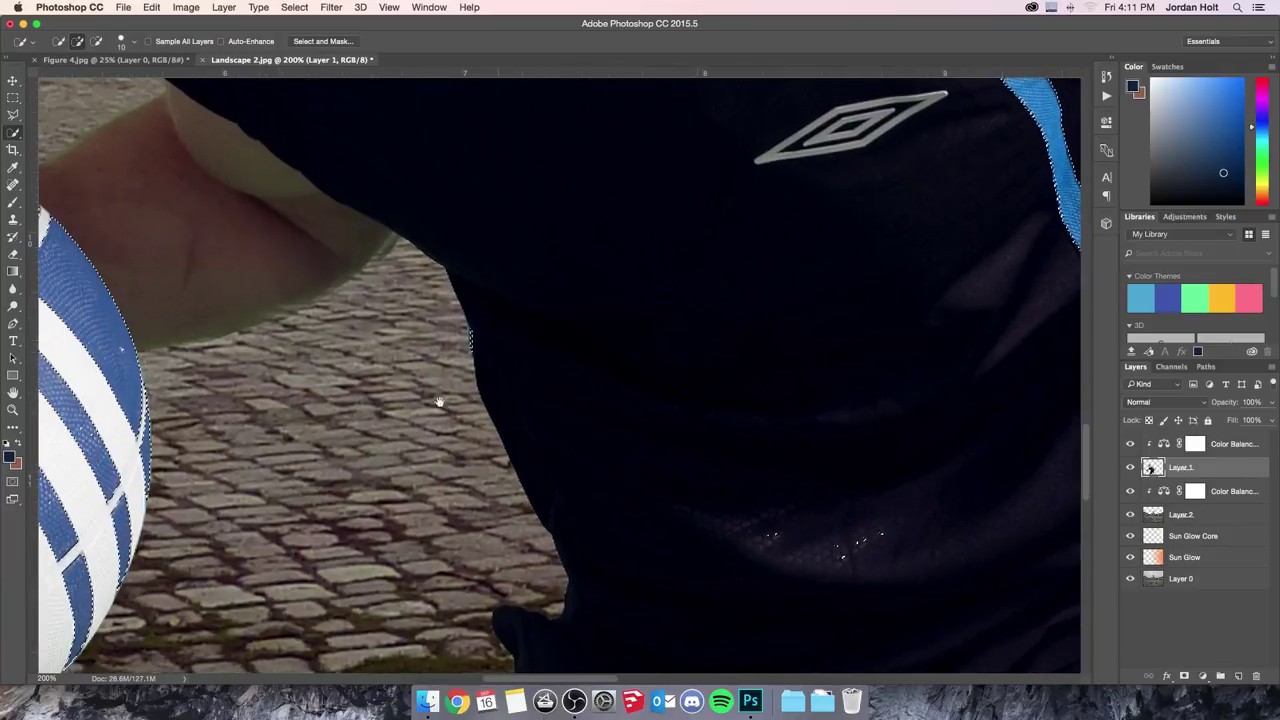
pyautogui.moveTo(429, 403); pyautogui.dragTo(999, 299)
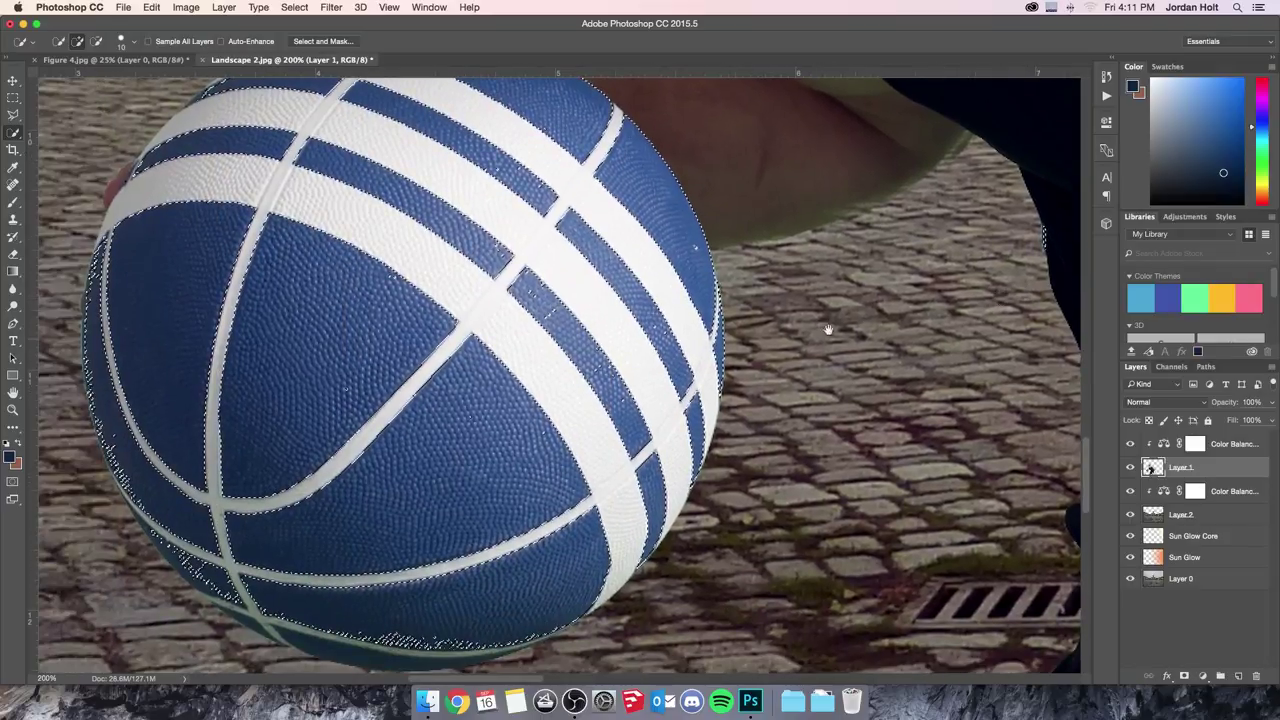
pyautogui.moveTo(740, 363); pyautogui.dragTo(855, 305)
pyautogui.click(314, 504)
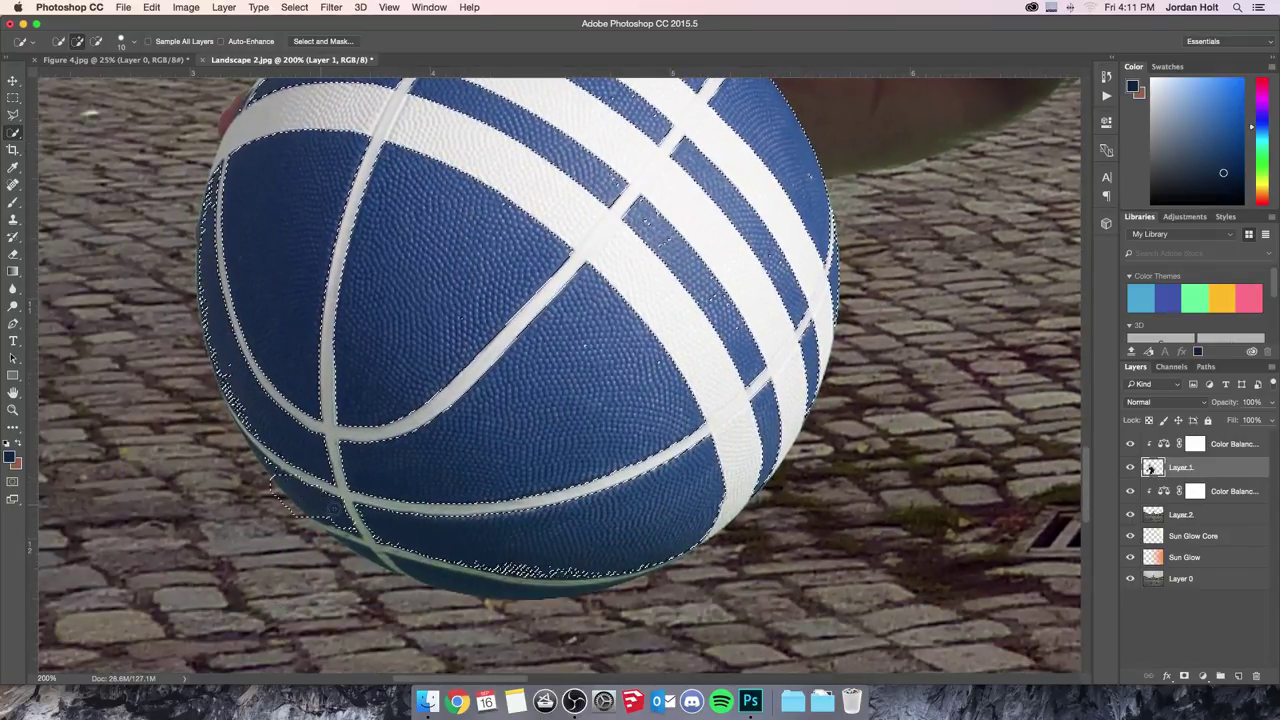
pyautogui.click(571, 563)
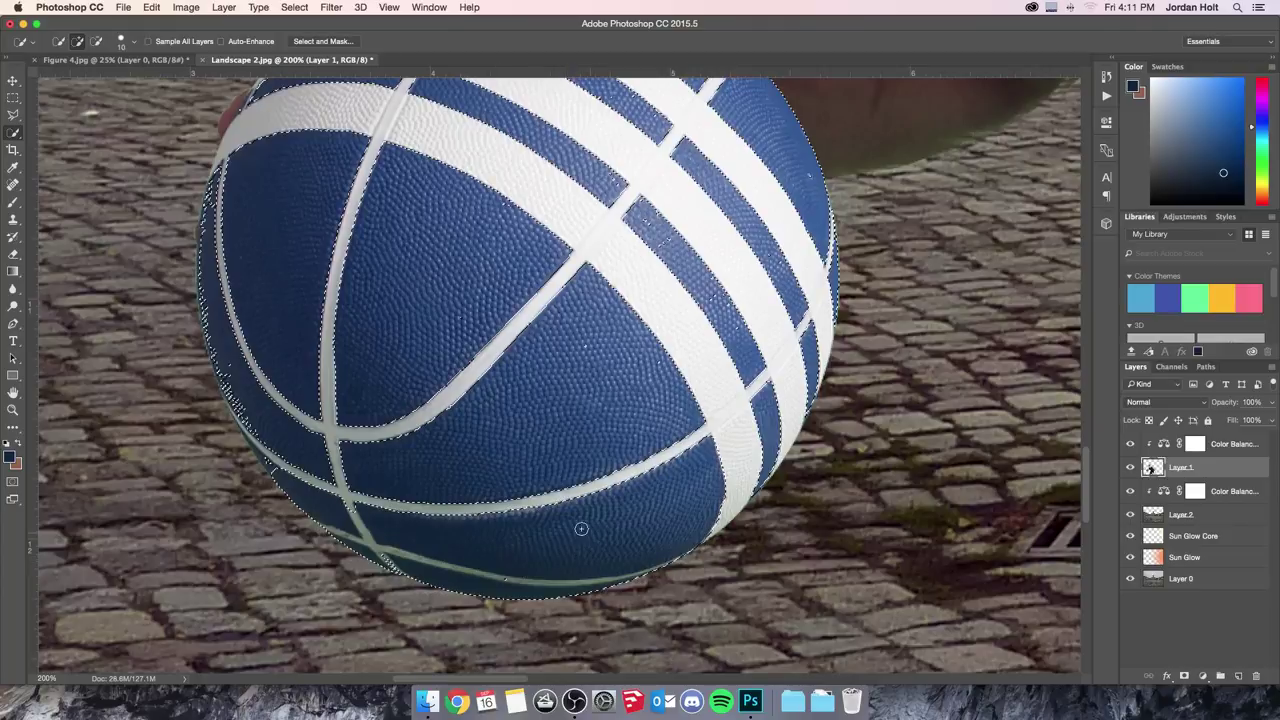
pyautogui.click(248, 405)
pyautogui.press('super+z')
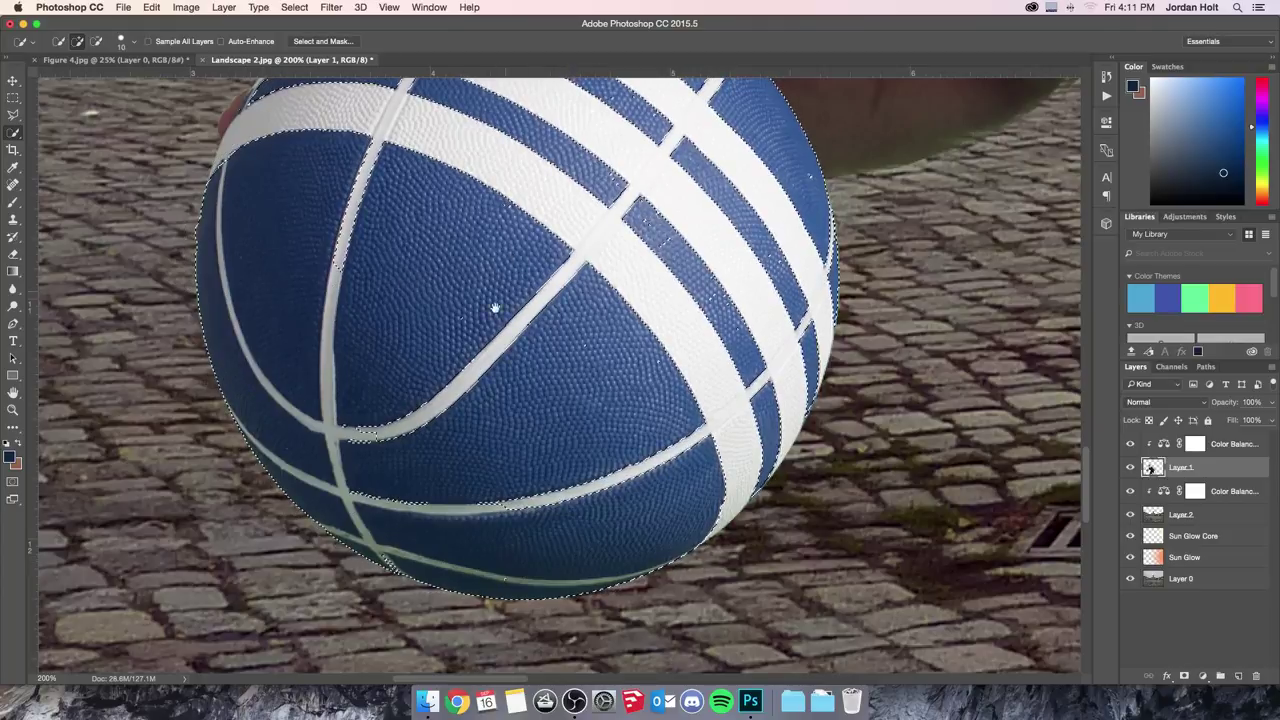
pyautogui.scroll(5, 491, 323)
pyautogui.scroll(-5, 500, 343)
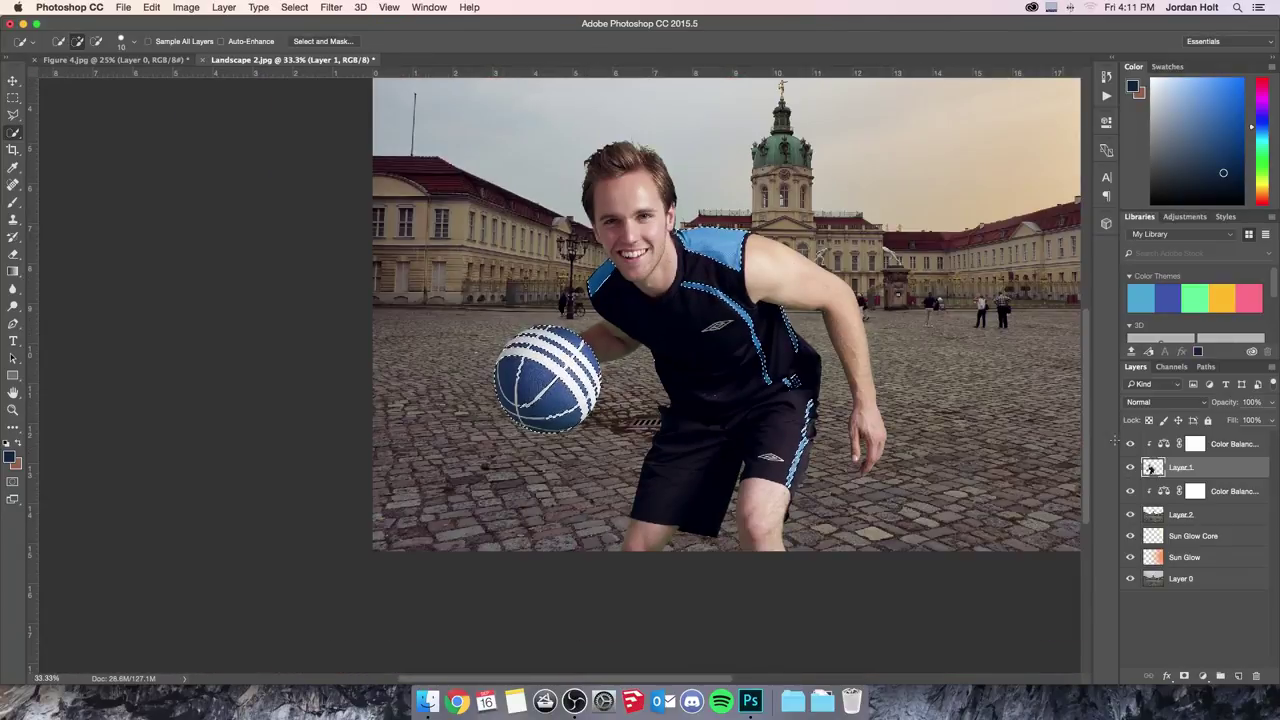
# - Add a Hue/Saturation layer colorized at Hue 171, Saturation 25, at 79% opacity
pyautogui.click(1204, 677)
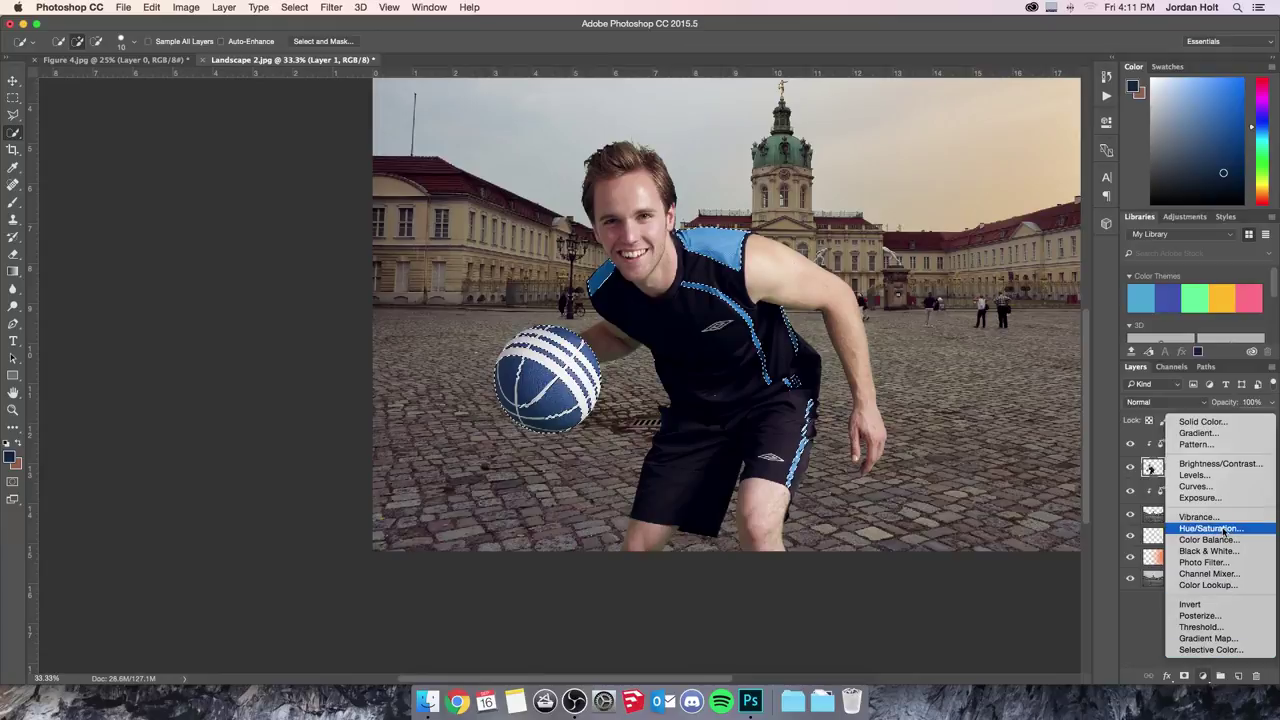
pyautogui.click(1210, 528)
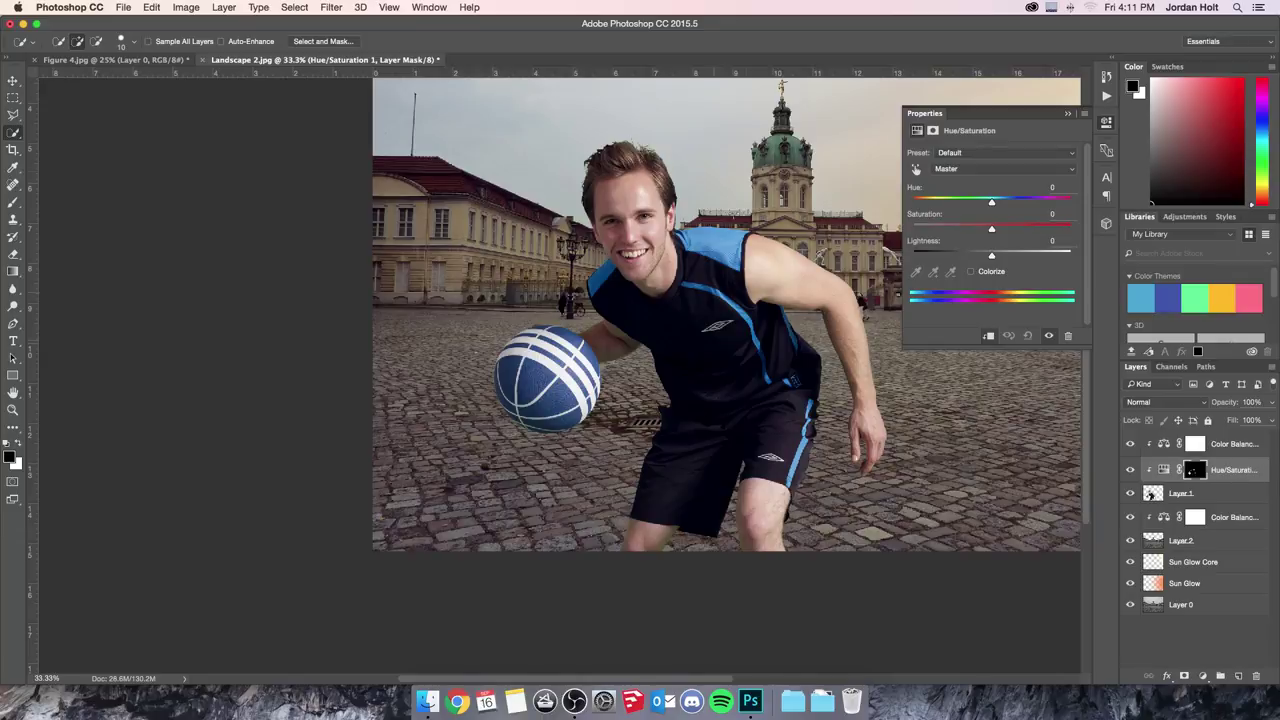
pyautogui.click(971, 273)
pyautogui.moveTo(1008, 206); pyautogui.dragTo(990, 205)
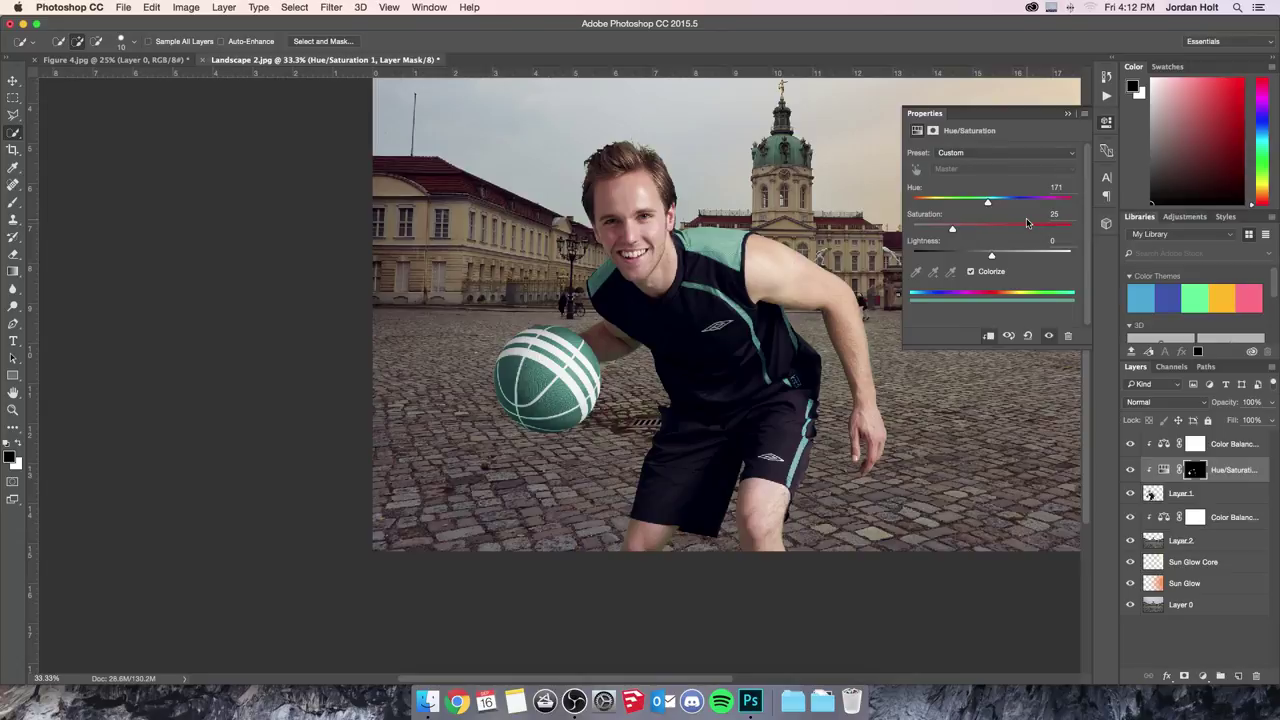
pyautogui.press('super+minus')
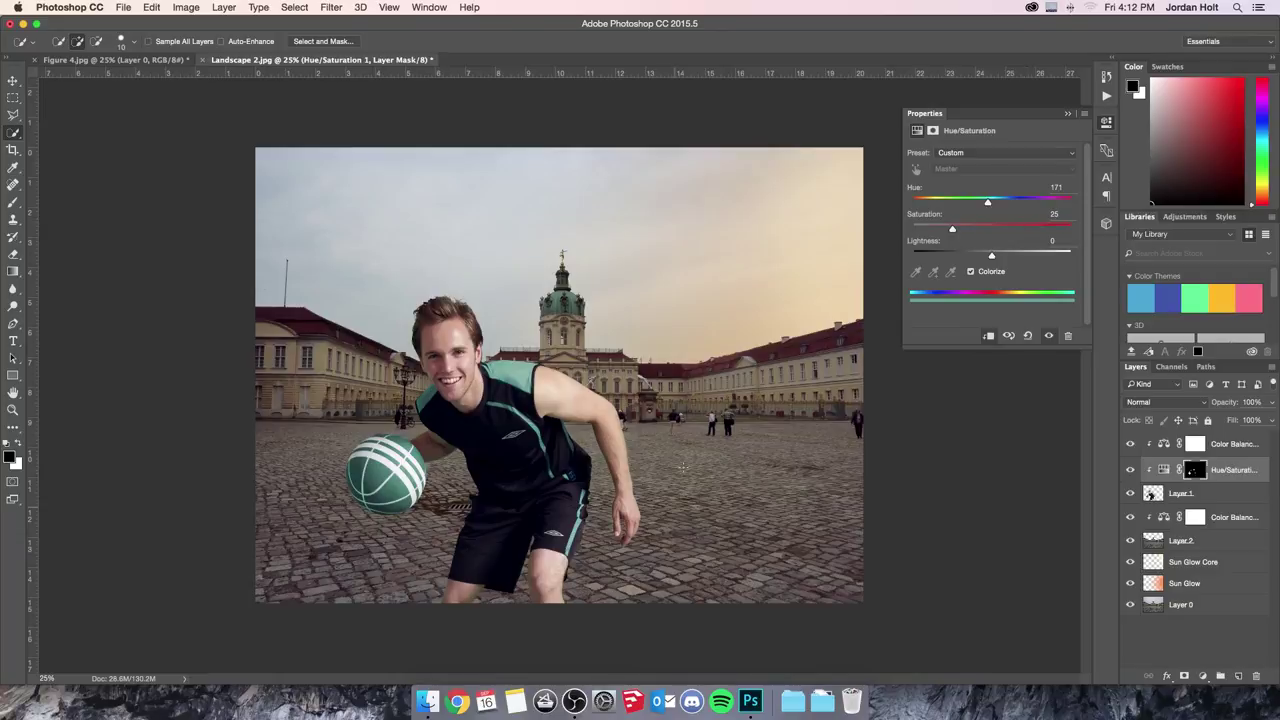
pyautogui.click(1068, 113)
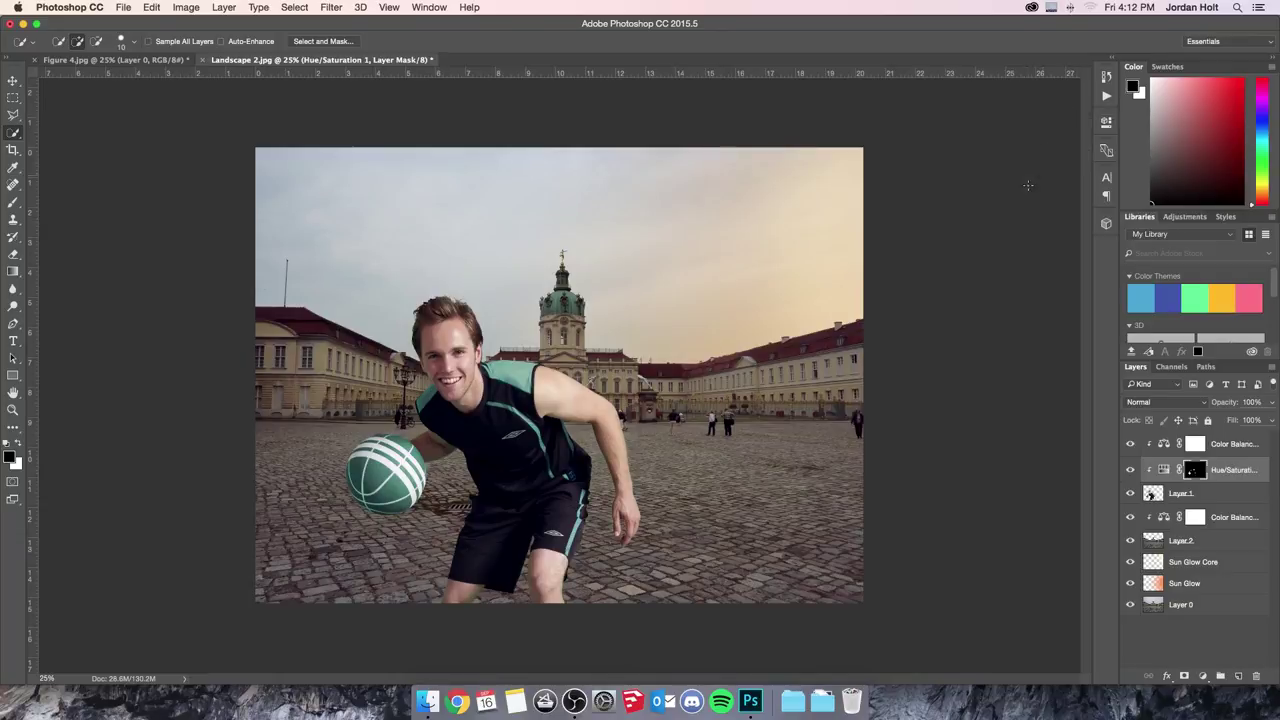
pyautogui.click(1271, 402)
pyautogui.moveTo(1267, 420)
pyautogui.mouseDown()
pyautogui.moveTo(1248, 420)
pyautogui.moveTo(1261, 427)
pyautogui.mouseUp()
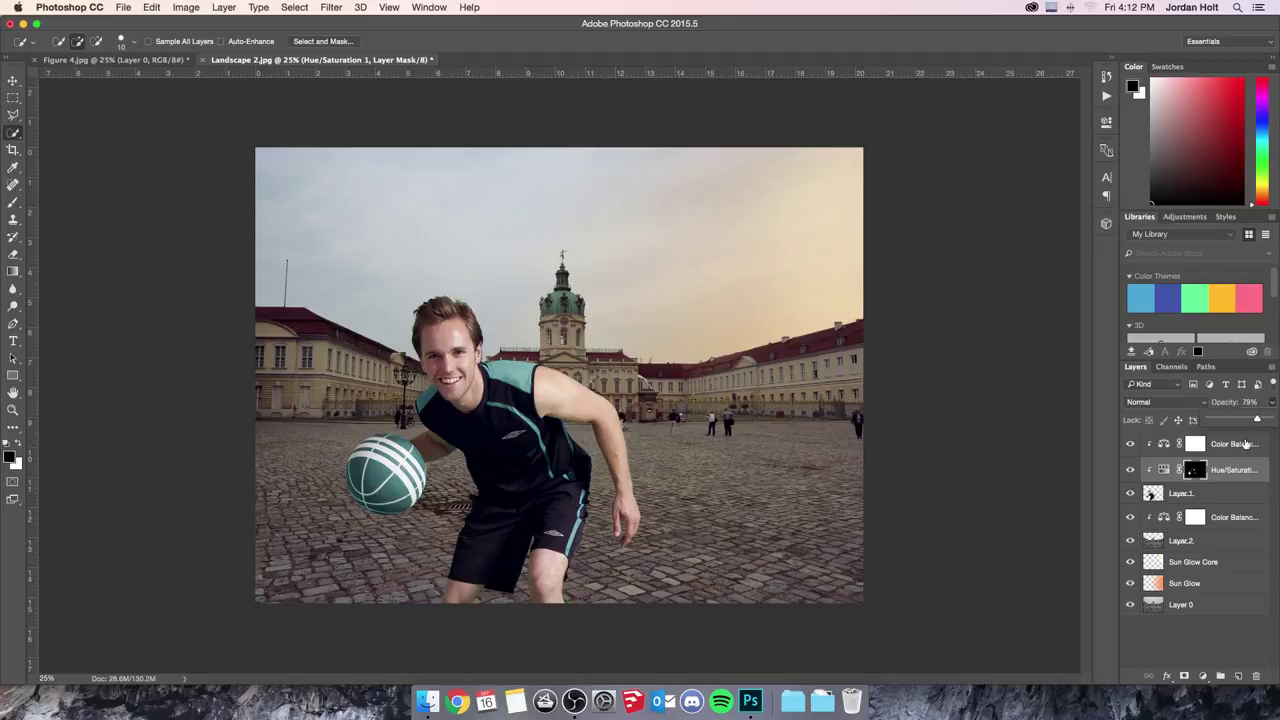
# - Add a Curves 1 adjustment above Layer 2 with its midpoint raised to brighten
pyautogui.click(1212, 586)
pyautogui.click(1210, 565)
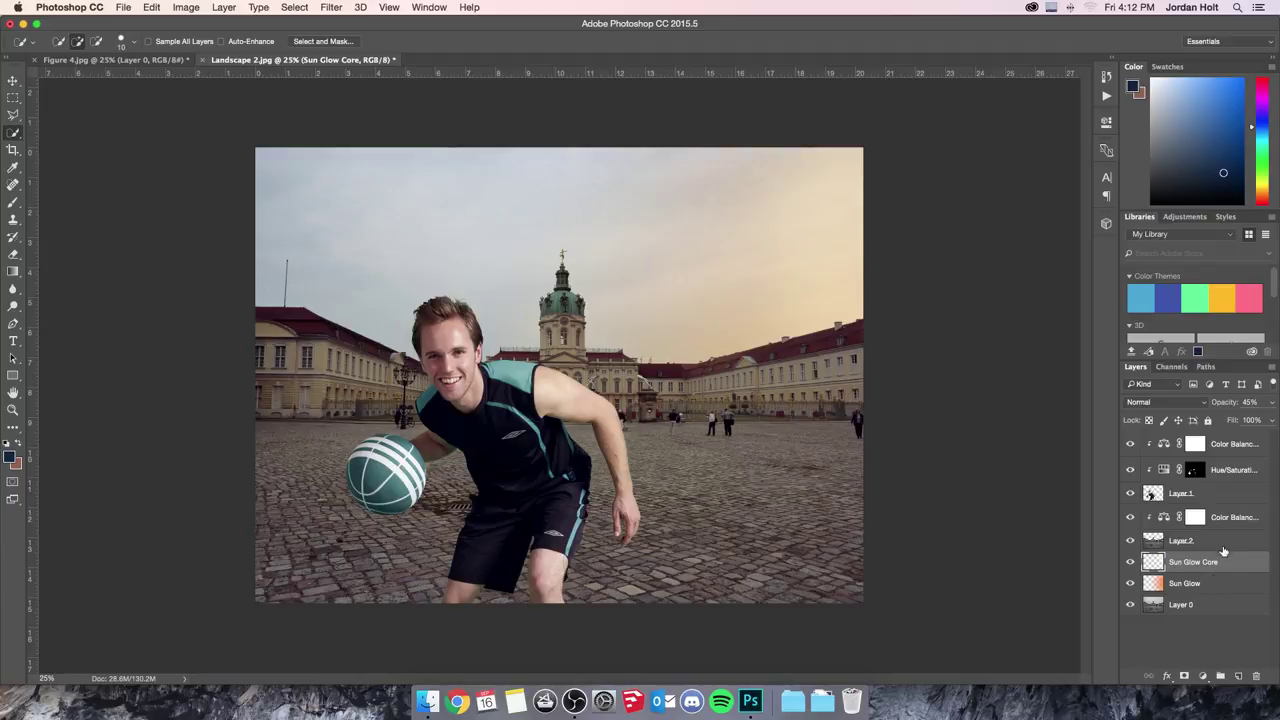
pyautogui.click(1220, 542)
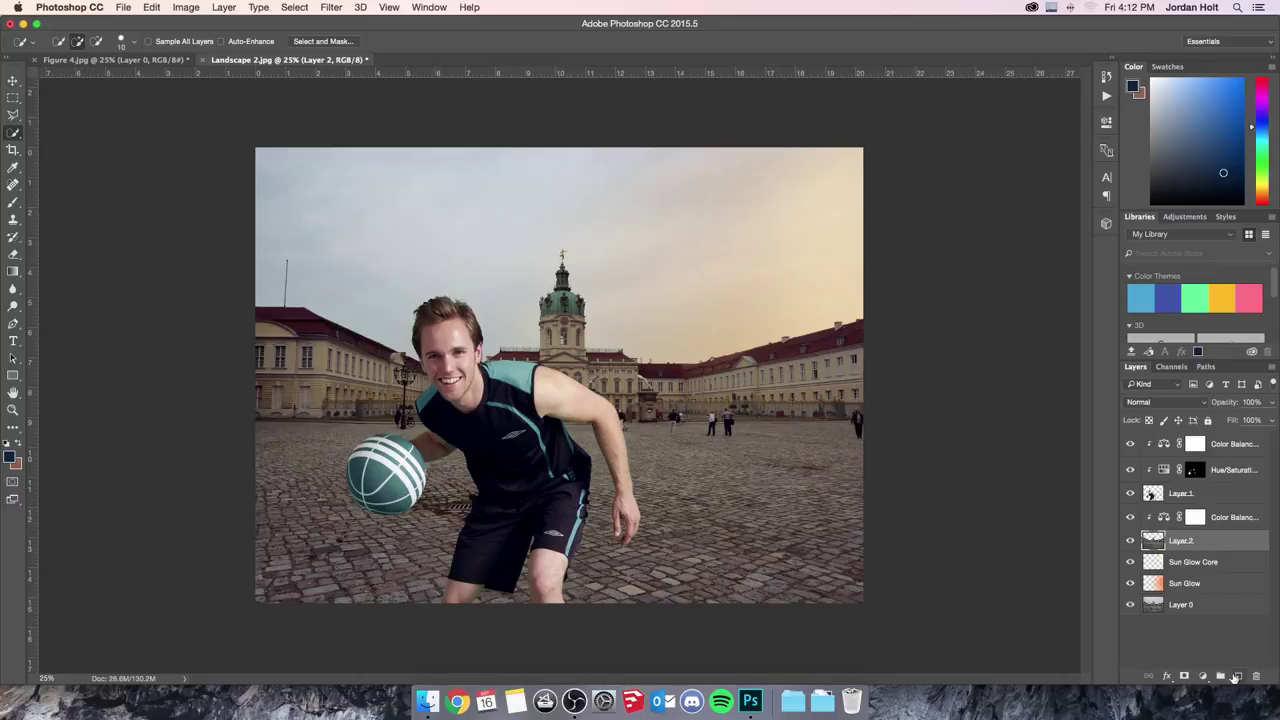
pyautogui.click(1203, 676)
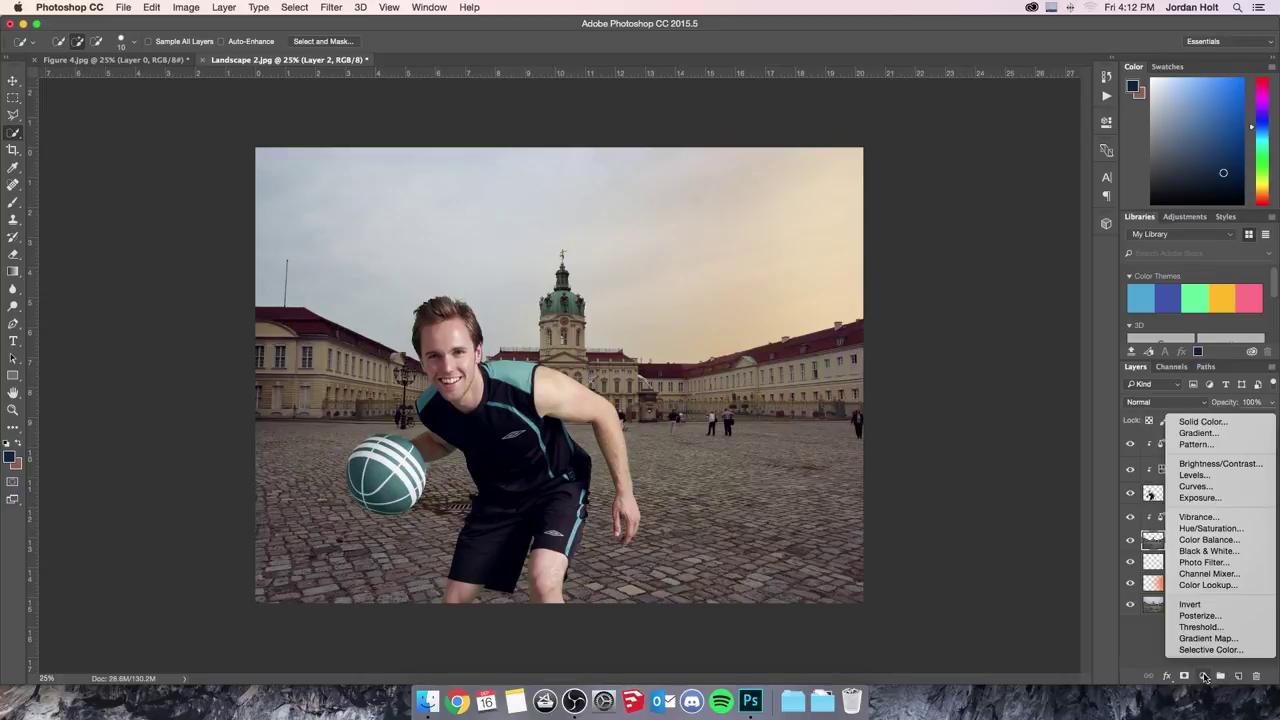
pyautogui.click(1200, 486)
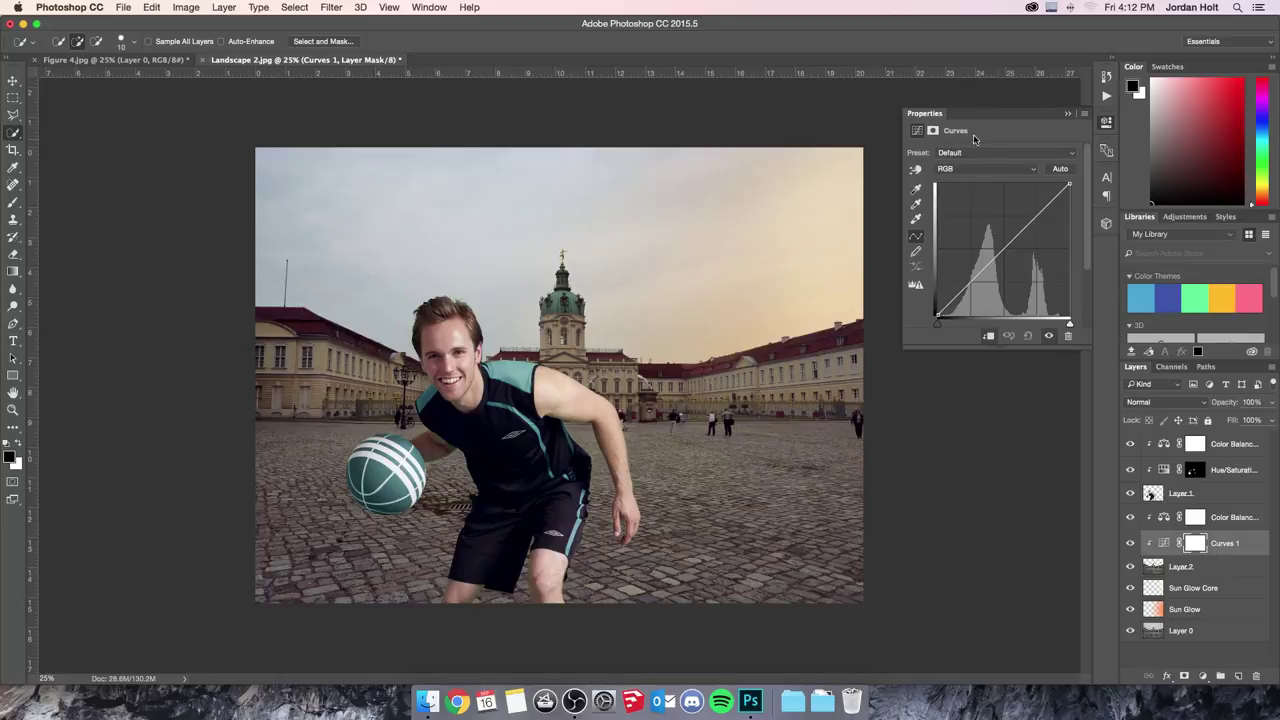
pyautogui.moveTo(1002, 241); pyautogui.dragTo(995, 236)
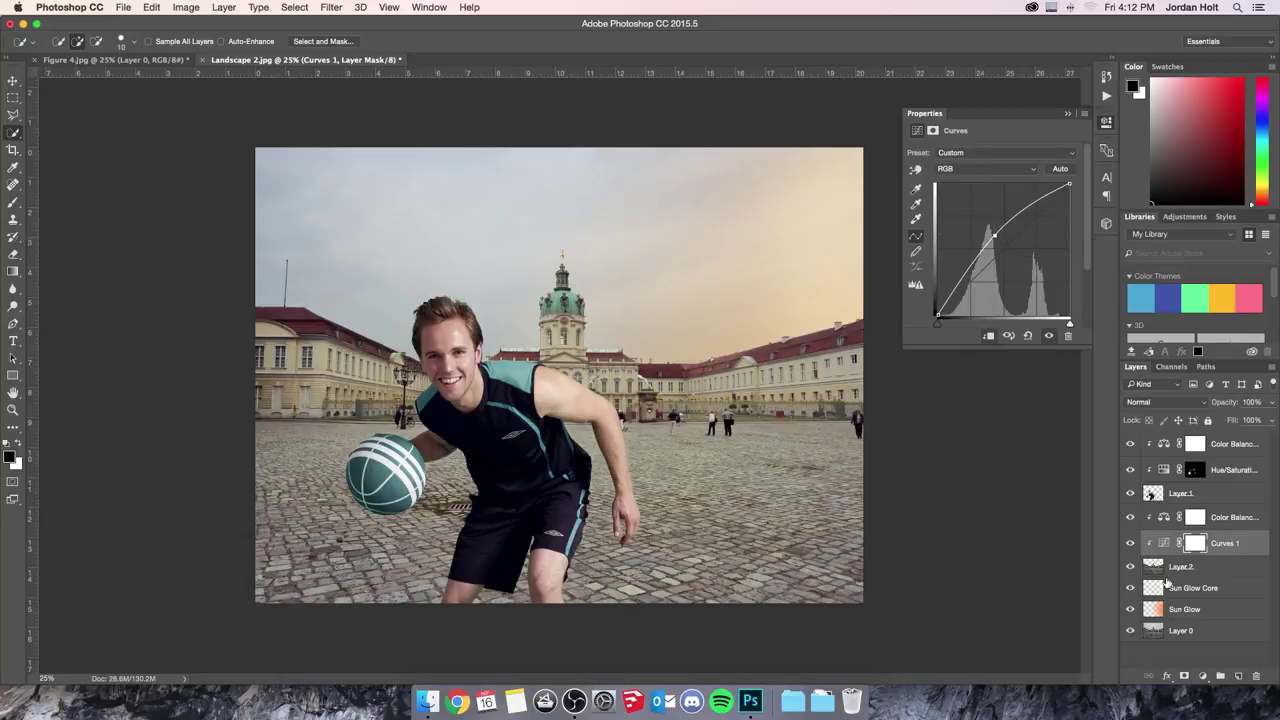
pyautogui.click(1196, 548)
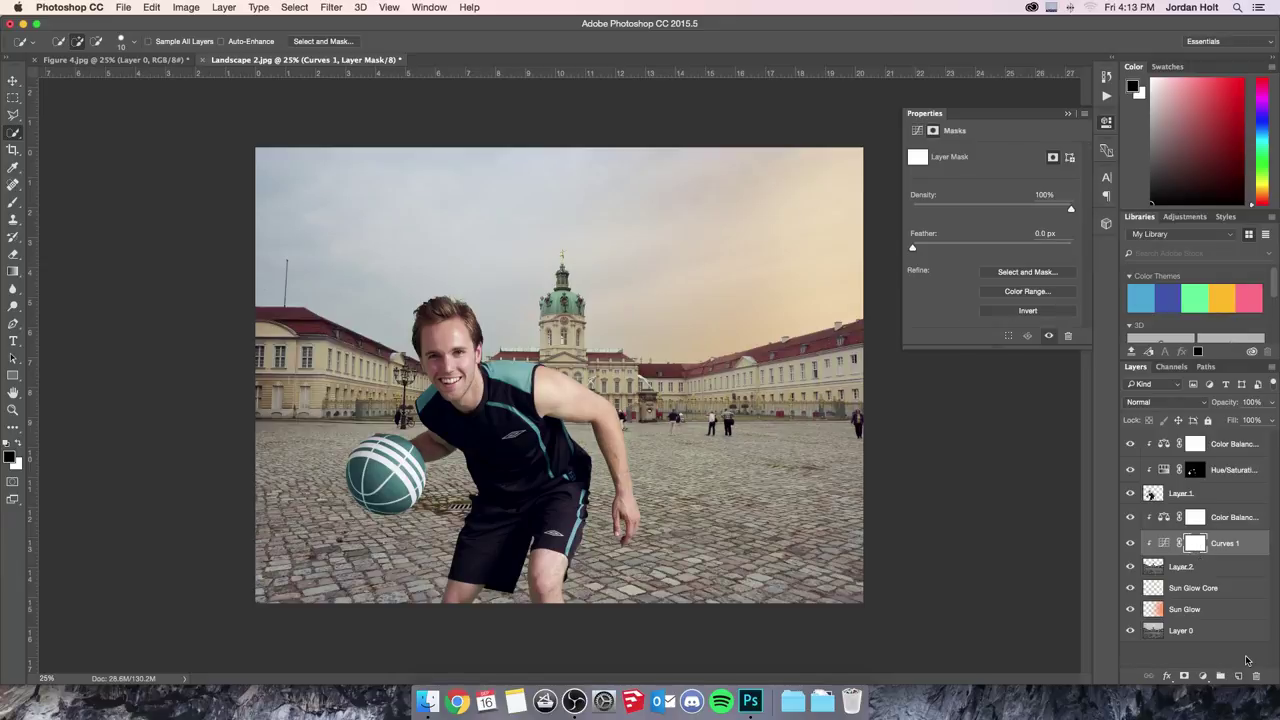
# - Invert the Curves 1 mask to black and set a white brush at 60% opacity
pyautogui.press('super+i')
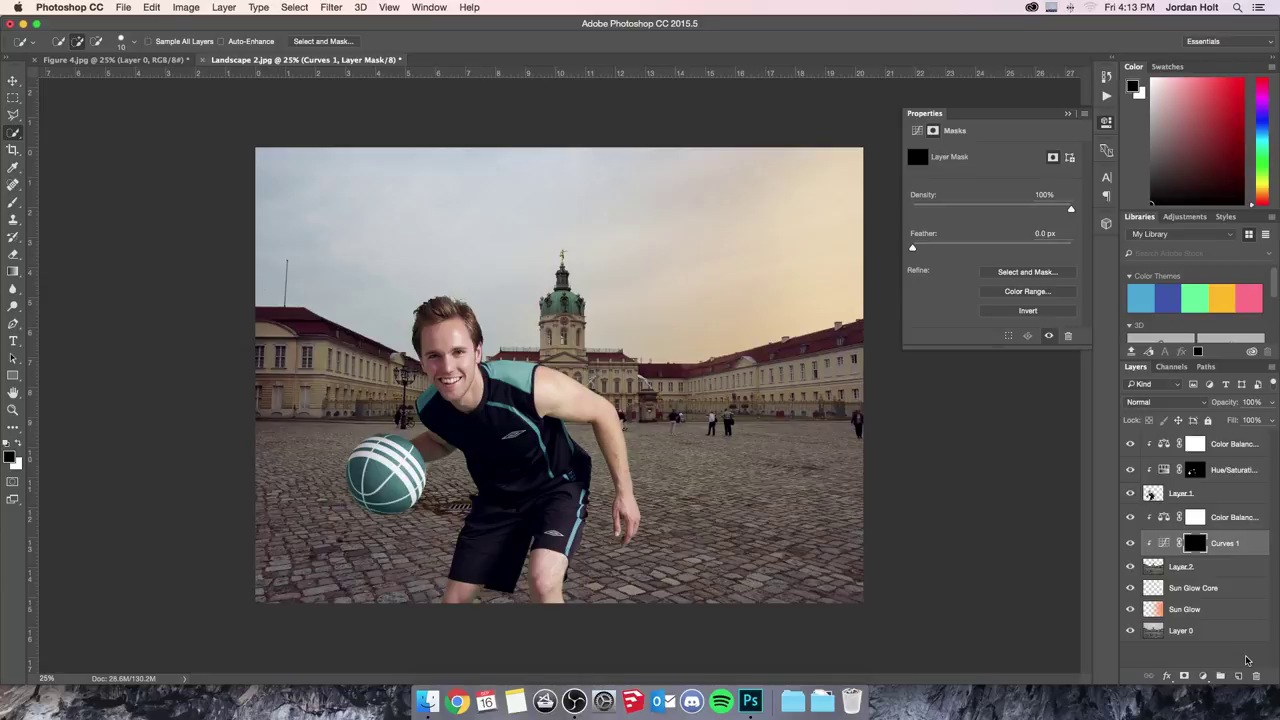
pyautogui.click(14, 203)
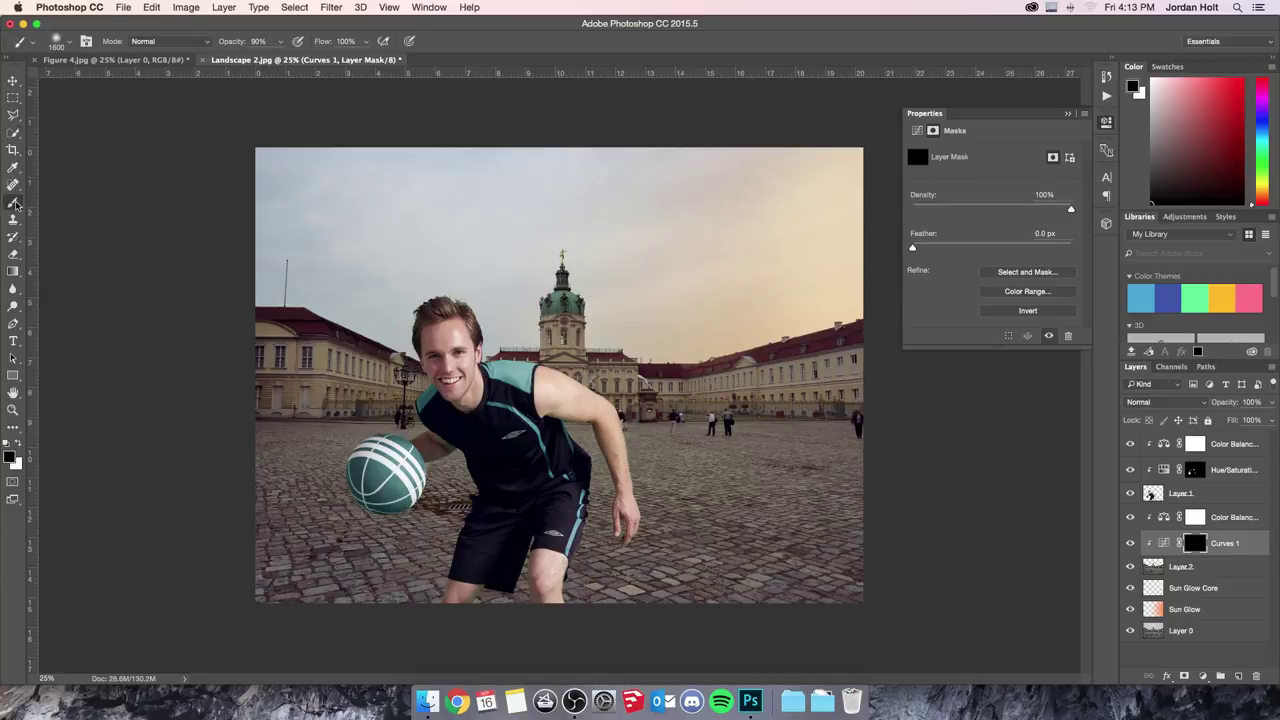
pyautogui.click(21, 441)
pyautogui.press('[')
pyautogui.press('[')
pyautogui.press('[')
pyautogui.press('[')
pyautogui.press('[')
pyautogui.press('[')
pyautogui.press('[')
pyautogui.press('[')
pyautogui.press('[')
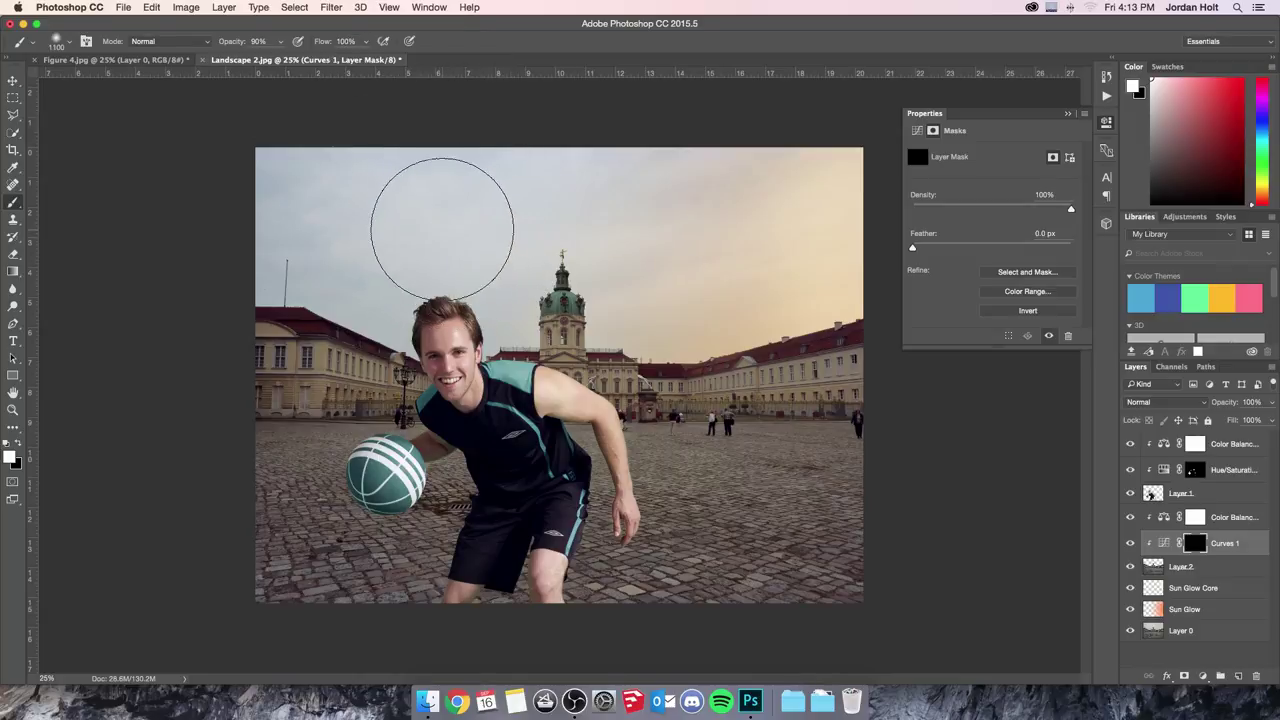
pyautogui.press('[')
pyautogui.press('6')
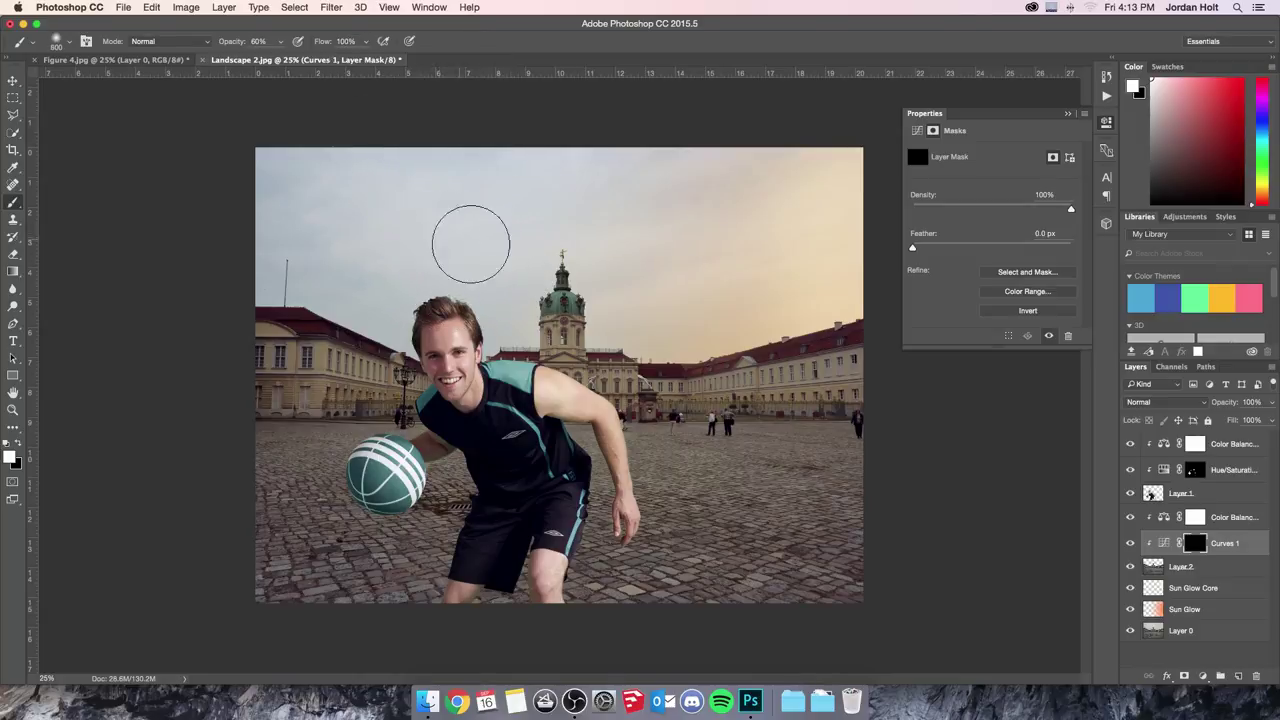
pyautogui.press('[')
pyautogui.press('[')
pyautogui.press('[')
pyautogui.press(']')
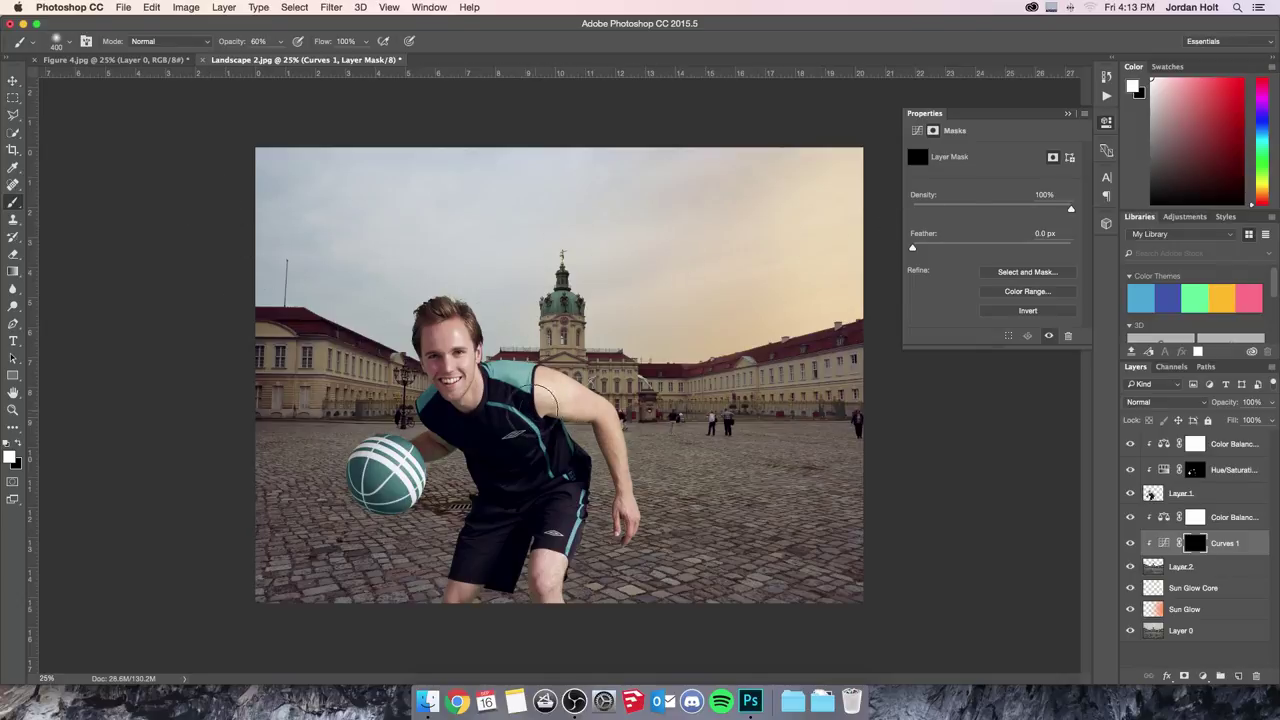
pyautogui.press(']')
pyautogui.press(']')
pyautogui.press(']')
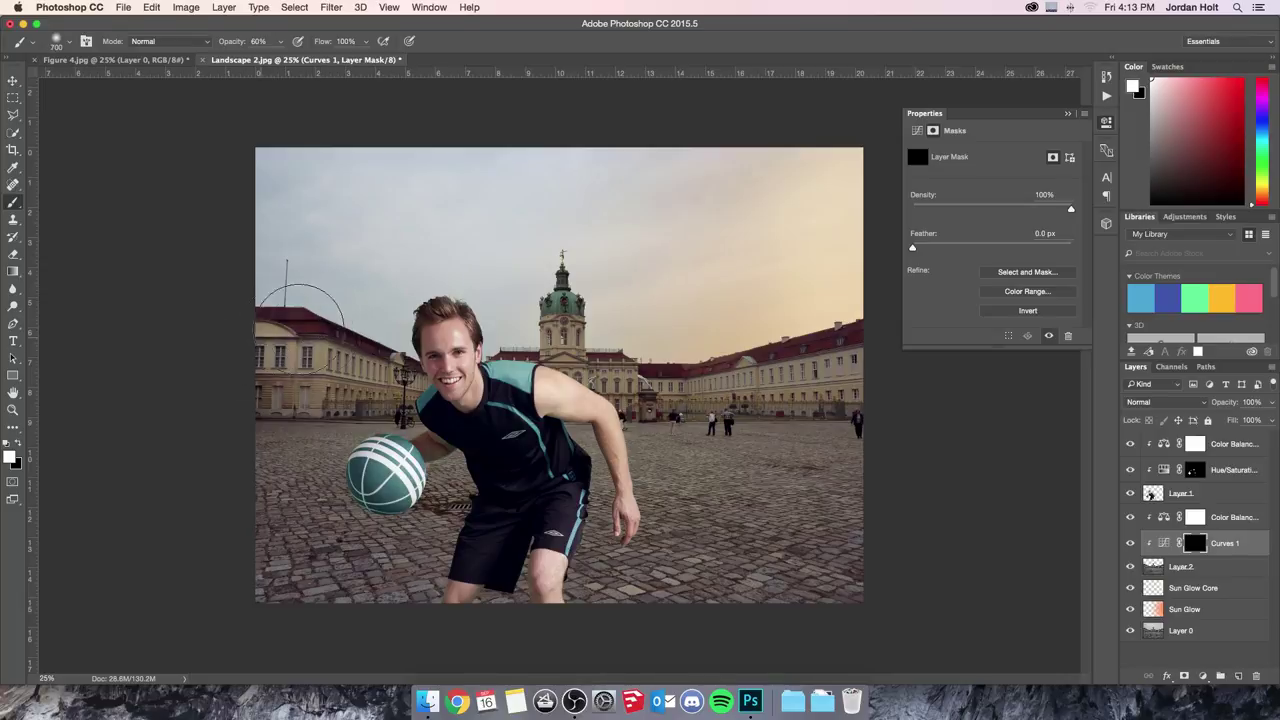
# - Paint brightening onto the left building, the castle tower and the buildings right of the player
pyautogui.click(338, 379)
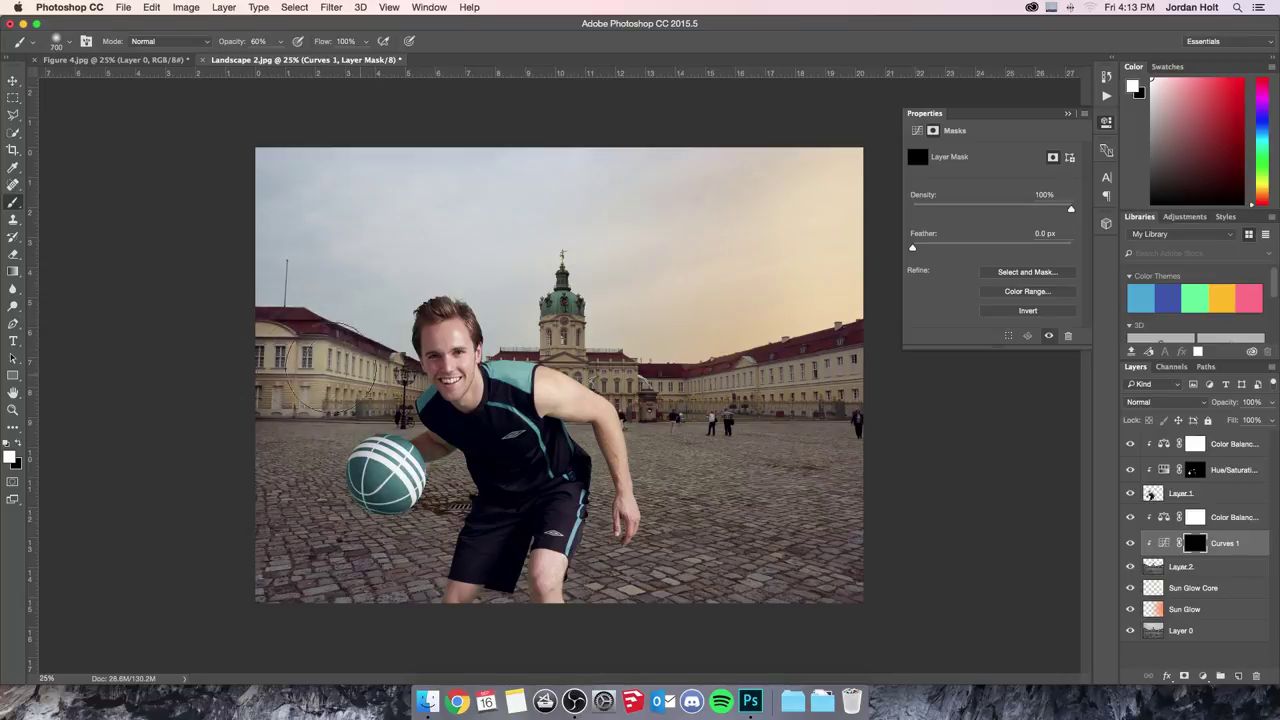
pyautogui.moveTo(340, 370)
pyautogui.mouseDown()
pyautogui.moveTo(300, 372)
pyautogui.moveTo(375, 365)
pyautogui.moveTo(420, 380)
pyautogui.moveTo(250, 365)
pyautogui.mouseUp()
pyautogui.press('[')
pyautogui.press('[')
pyautogui.press('[')
pyautogui.press('[')
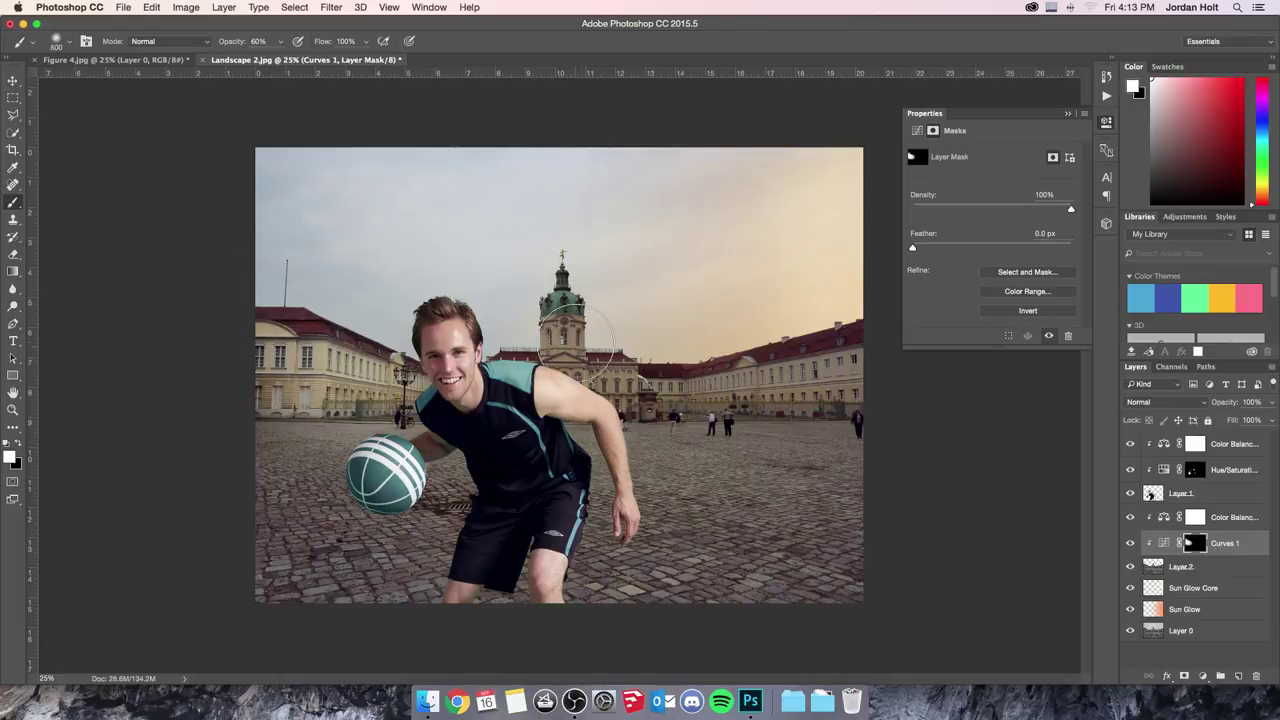
pyautogui.moveTo(567, 369)
pyautogui.mouseDown()
pyautogui.moveTo(578, 333)
pyautogui.moveTo(580, 251)
pyautogui.mouseUp()
pyautogui.press('[')
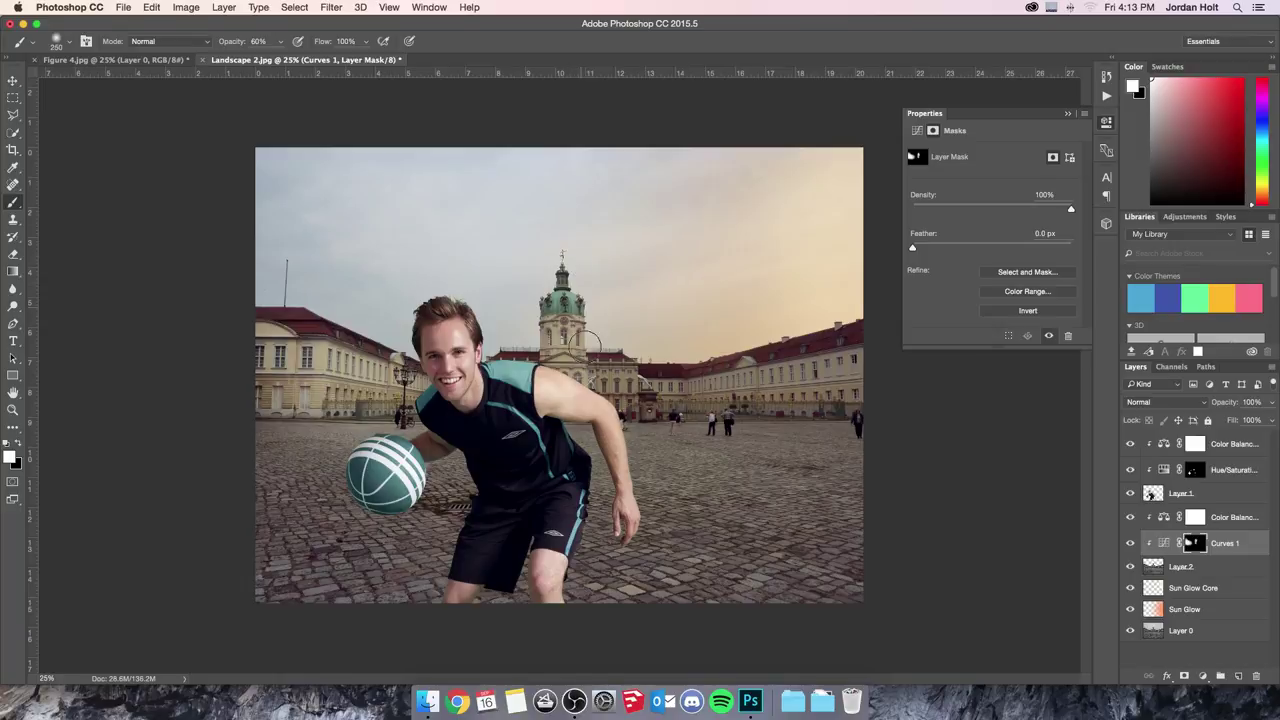
pyautogui.moveTo(598, 388); pyautogui.dragTo(690, 395)
pyautogui.press(']')
pyautogui.press(']')
pyautogui.press(']')
pyautogui.press('[')
pyautogui.press('[')
pyautogui.press('[')
pyautogui.press('[')
pyautogui.press('[')
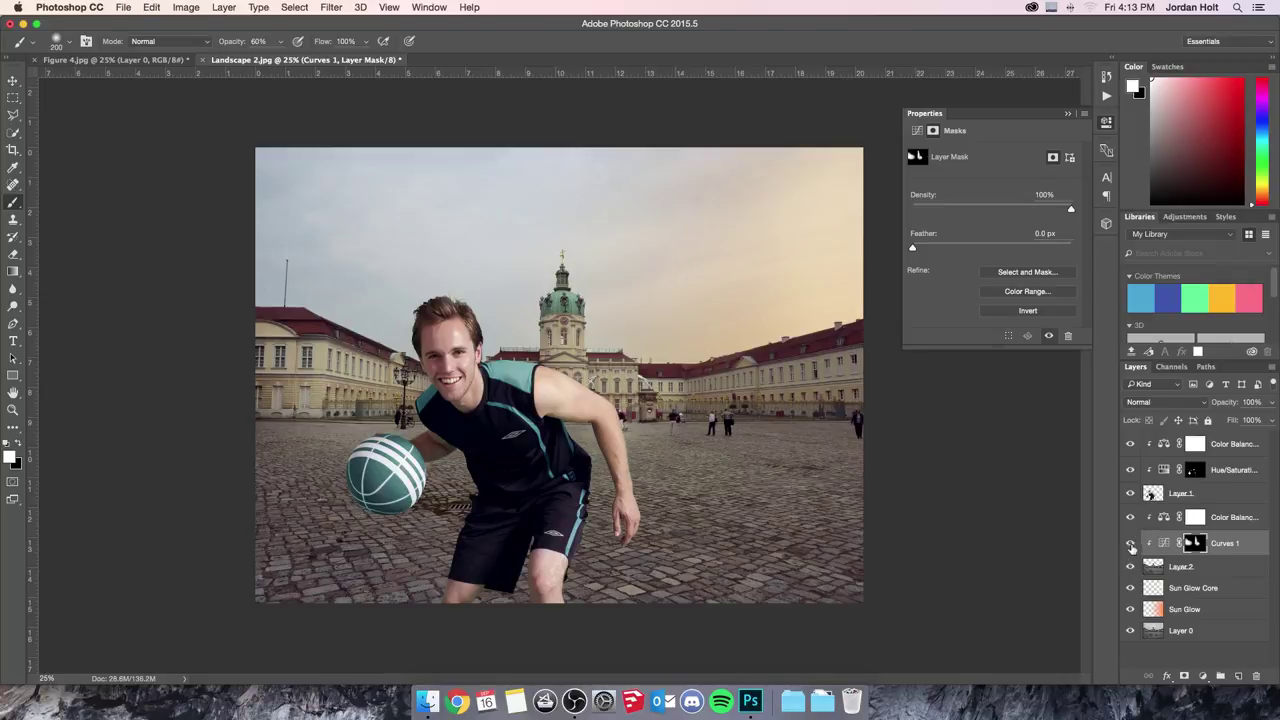
# - Compare Curves 1 on and off, then lower its layer opacity
pyautogui.click(1130, 543)
pyautogui.click(1131, 543)
pyautogui.click(1131, 543)
pyautogui.click(1131, 543)
pyautogui.click(1131, 543)
pyautogui.click(1131, 543)
pyautogui.click(1274, 402)
pyautogui.moveTo(1259, 421); pyautogui.dragTo(1232, 424)
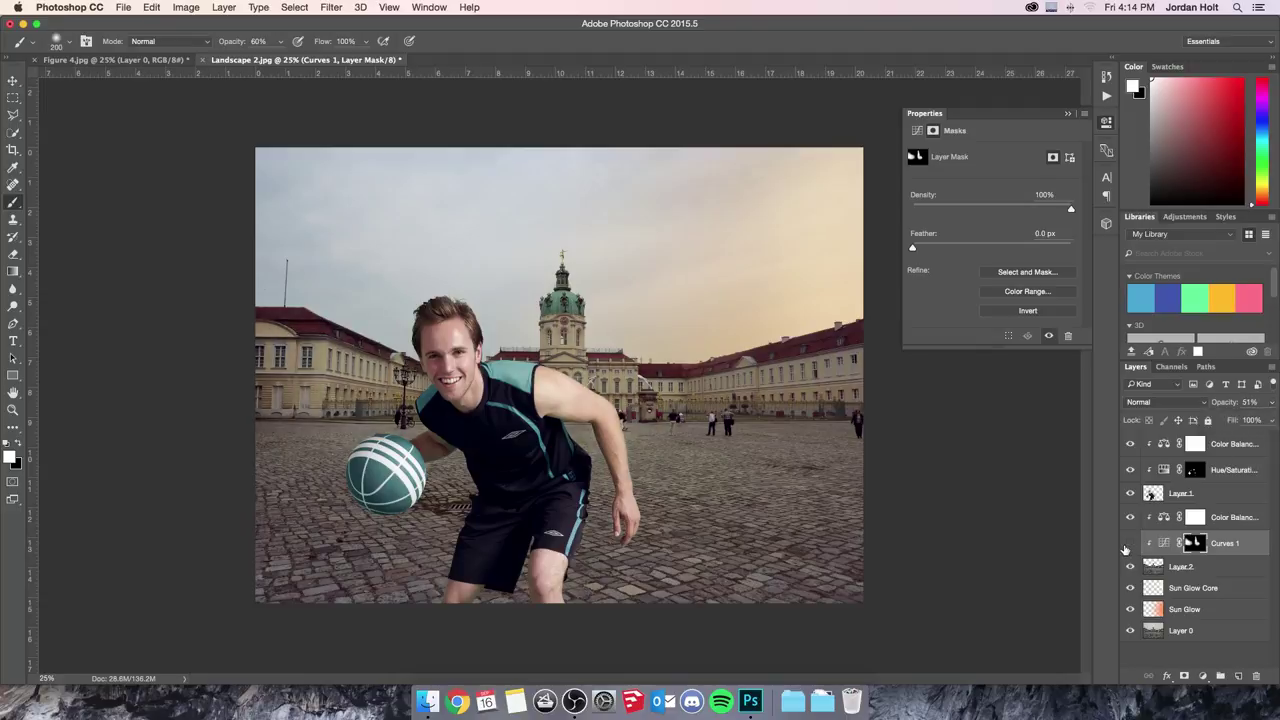
# - Recheck Curves 1 on and off while settling its opacity at 40%
pyautogui.click(1130, 543)
pyautogui.click(1130, 543)
pyautogui.click(1129, 543)
pyautogui.click(1129, 543)
pyautogui.click(1269, 403)
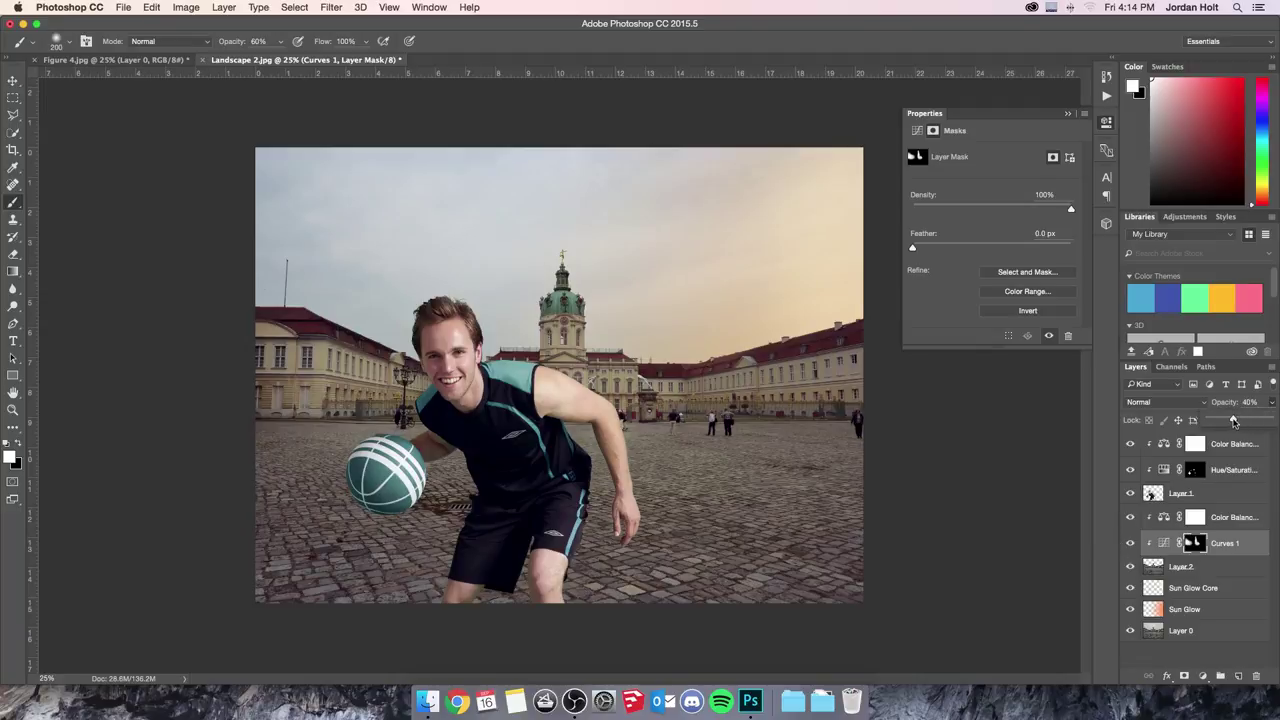
pyautogui.click(1130, 543)
pyautogui.click(1131, 543)
pyautogui.moveTo(1255, 297)
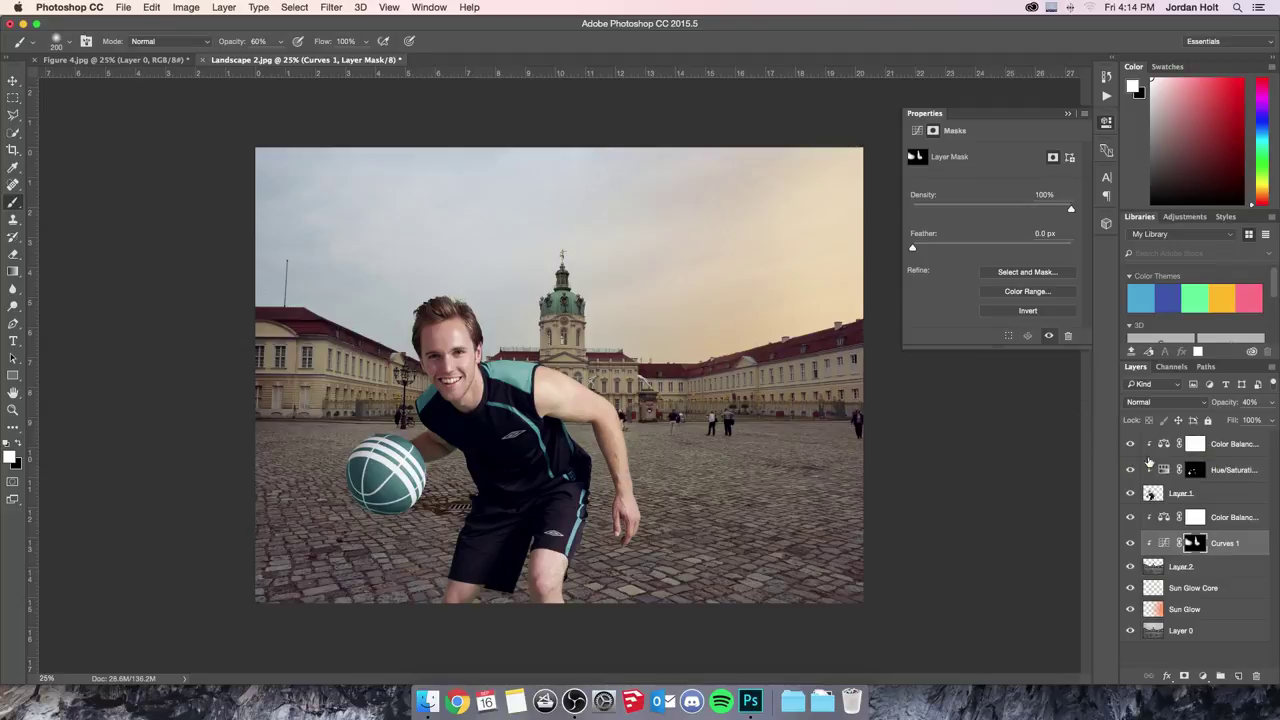
# - Create a new layer named 'Sun rays' above Sun Glow Core
pyautogui.click(1208, 589)
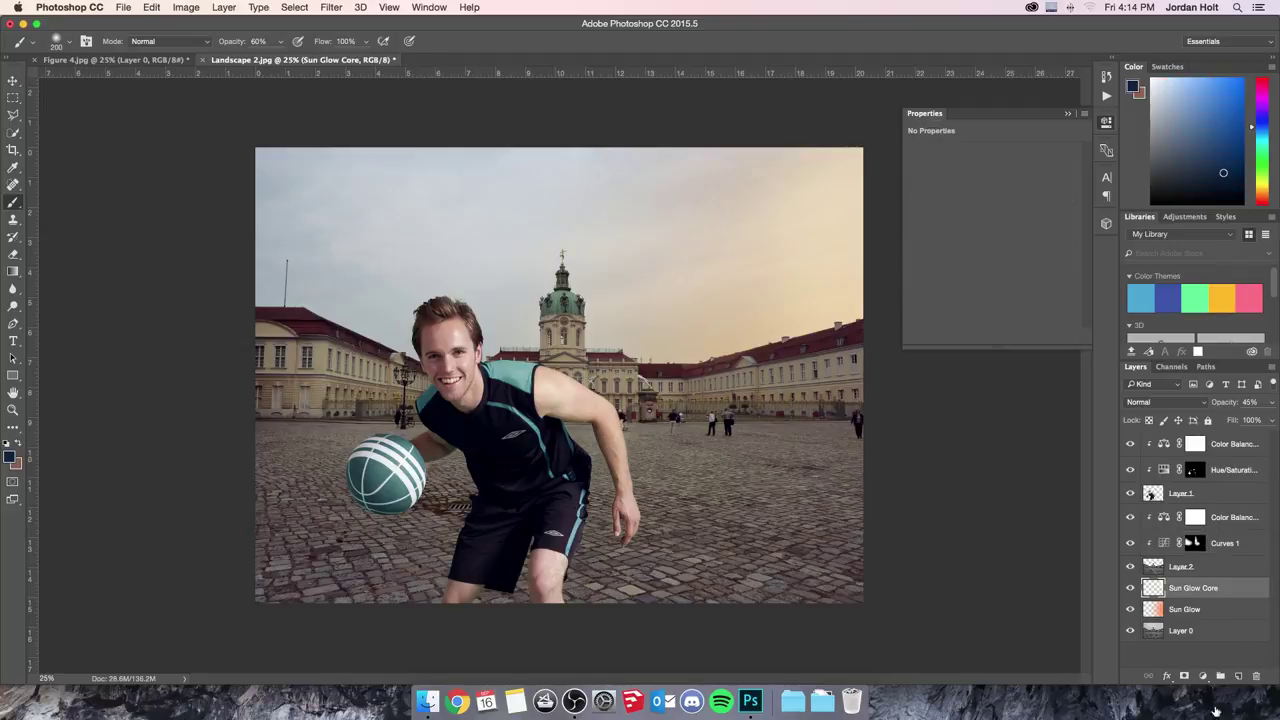
pyautogui.click(1239, 677)
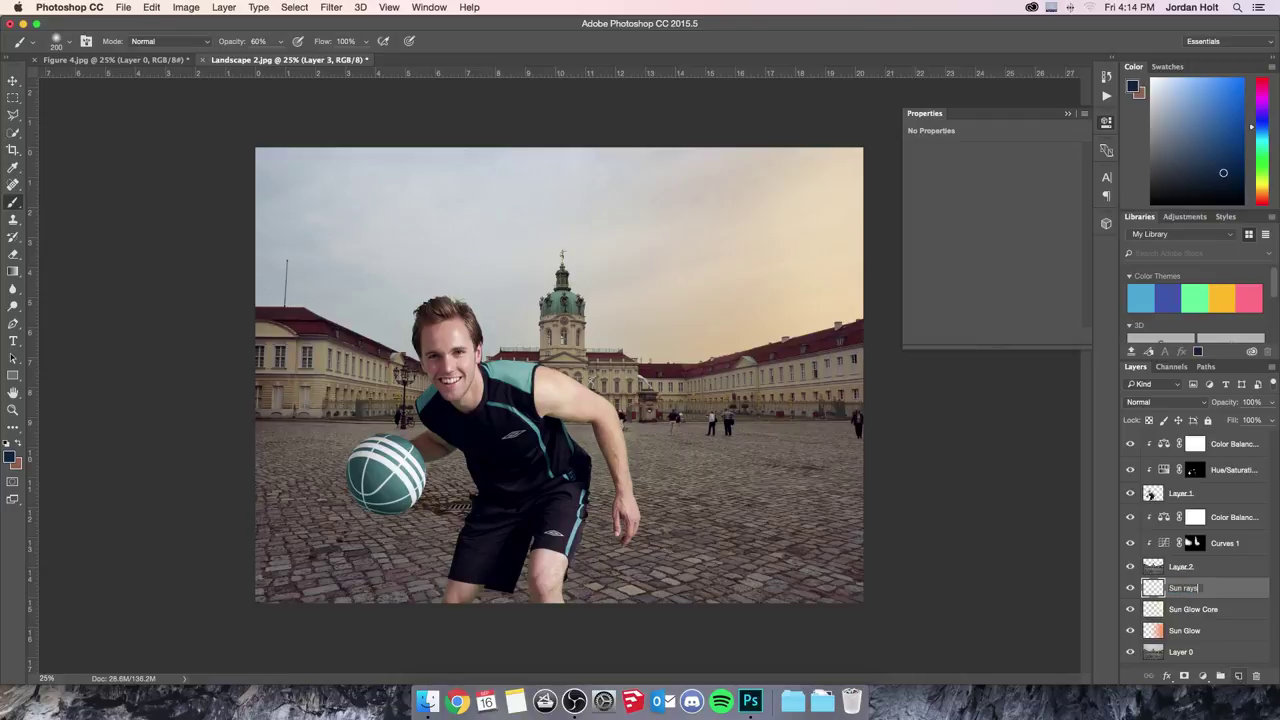
pyautogui.write('Sun rays')
pyautogui.press('Return')
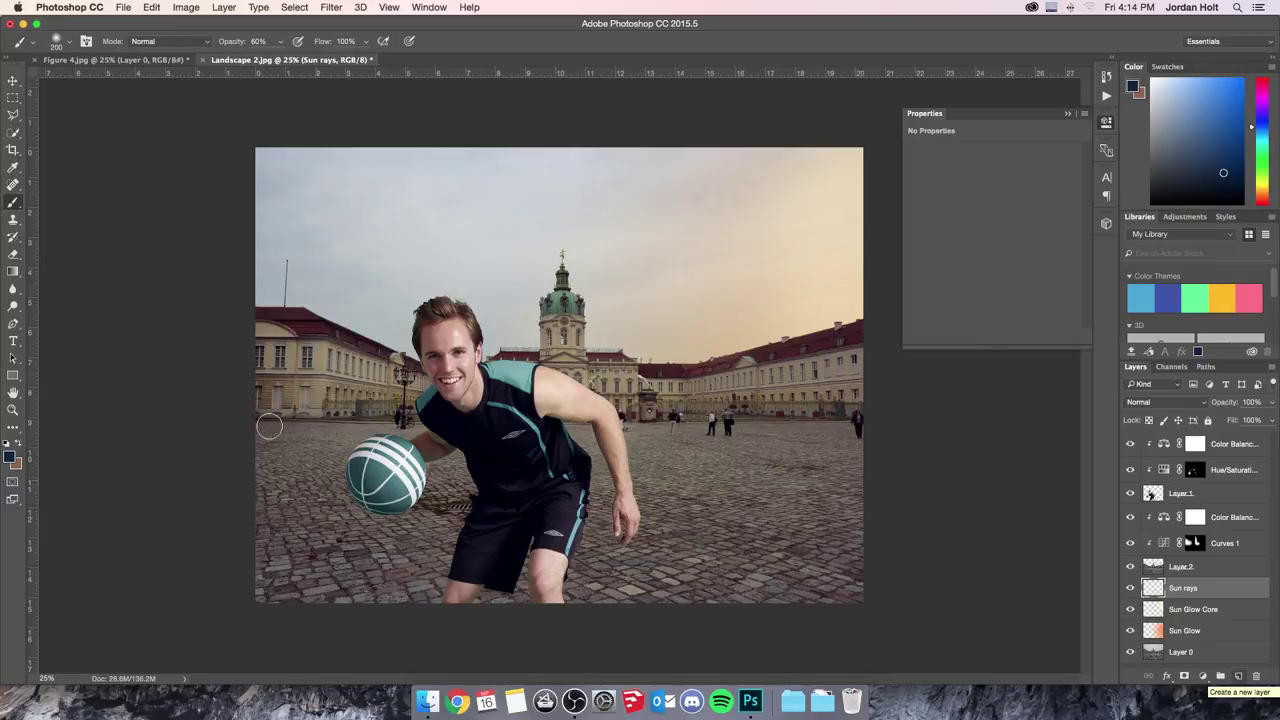
pyautogui.click(14, 117)
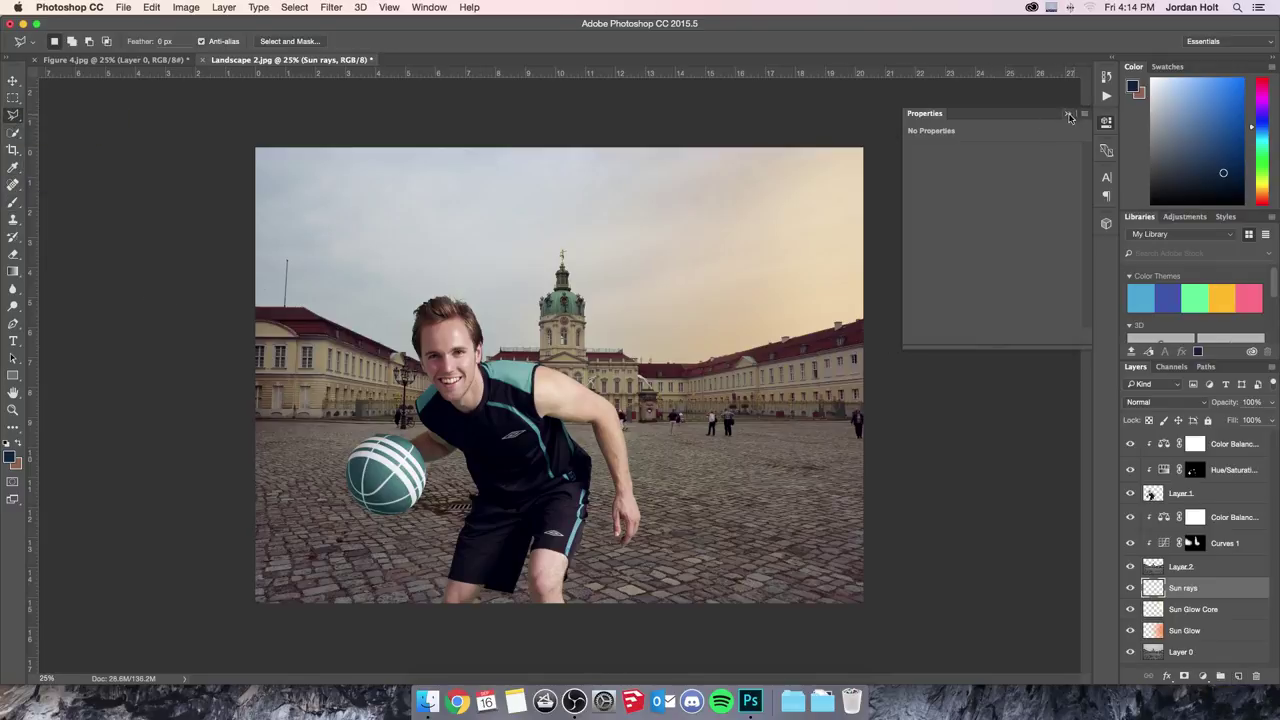
pyautogui.click(1068, 114)
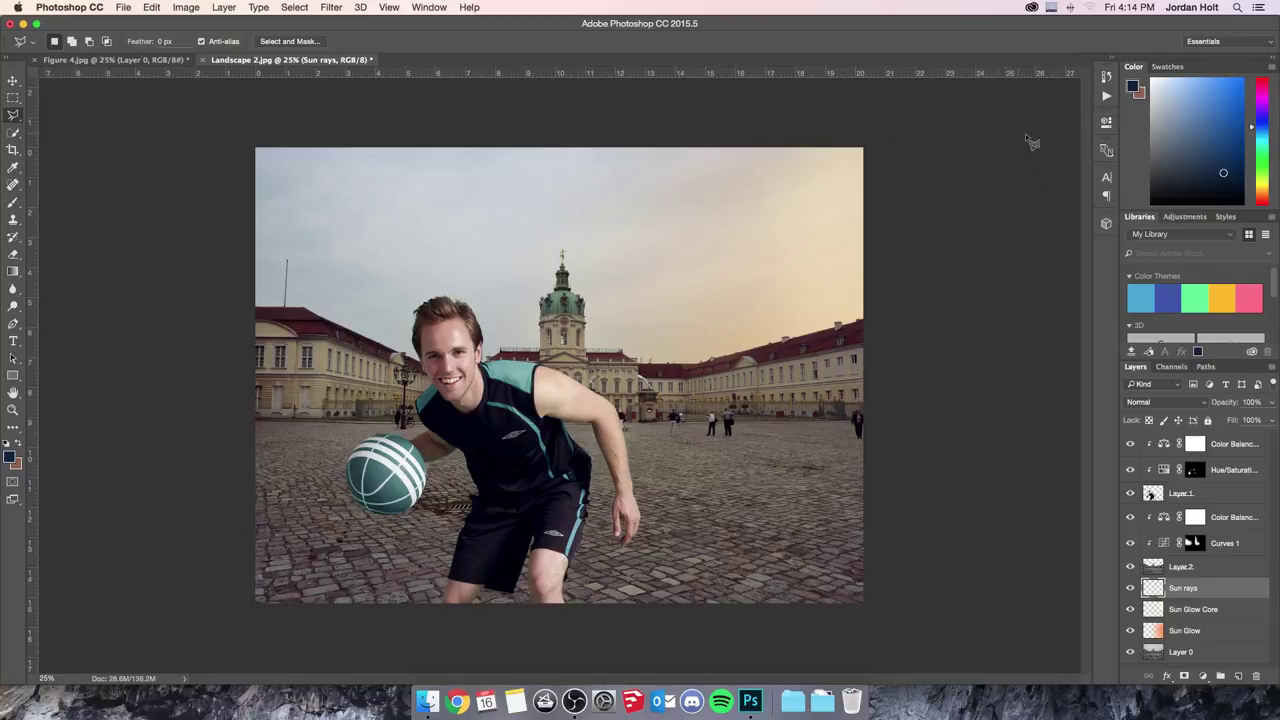
# - Draw a trial ray selection from the upper right, then discard it
pyautogui.click(1054, 119)
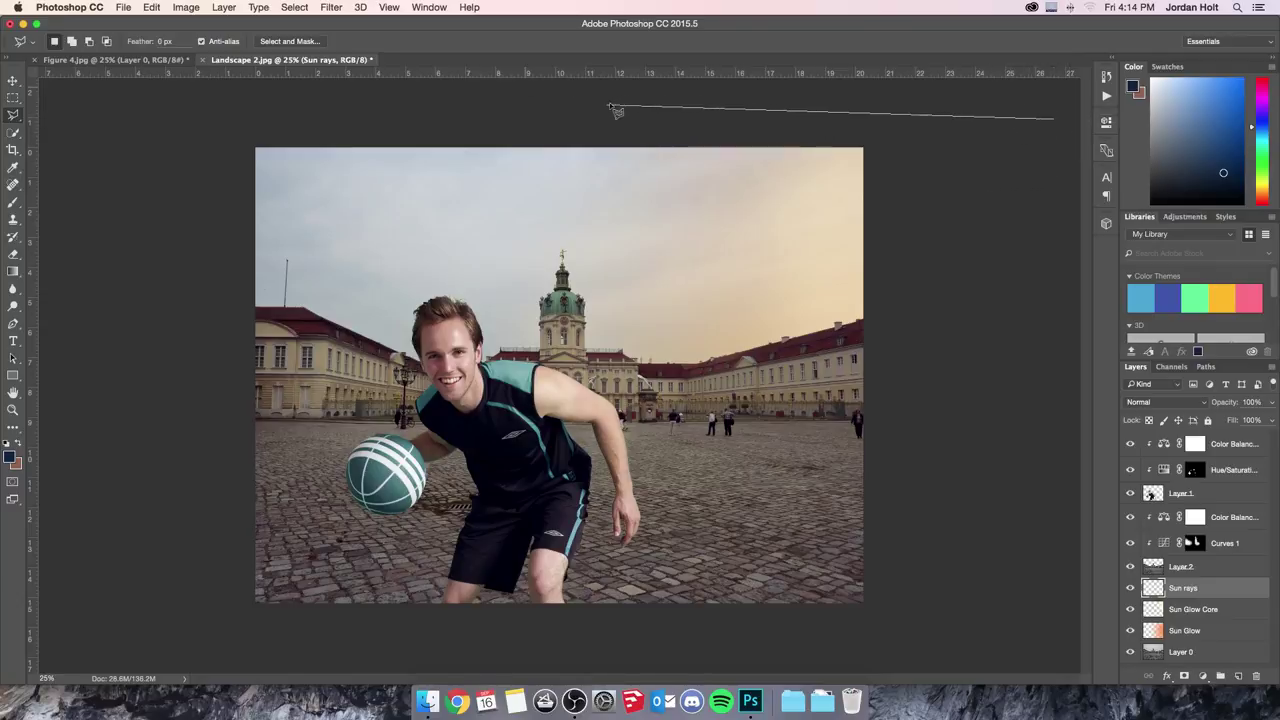
pyautogui.click(197, 133)
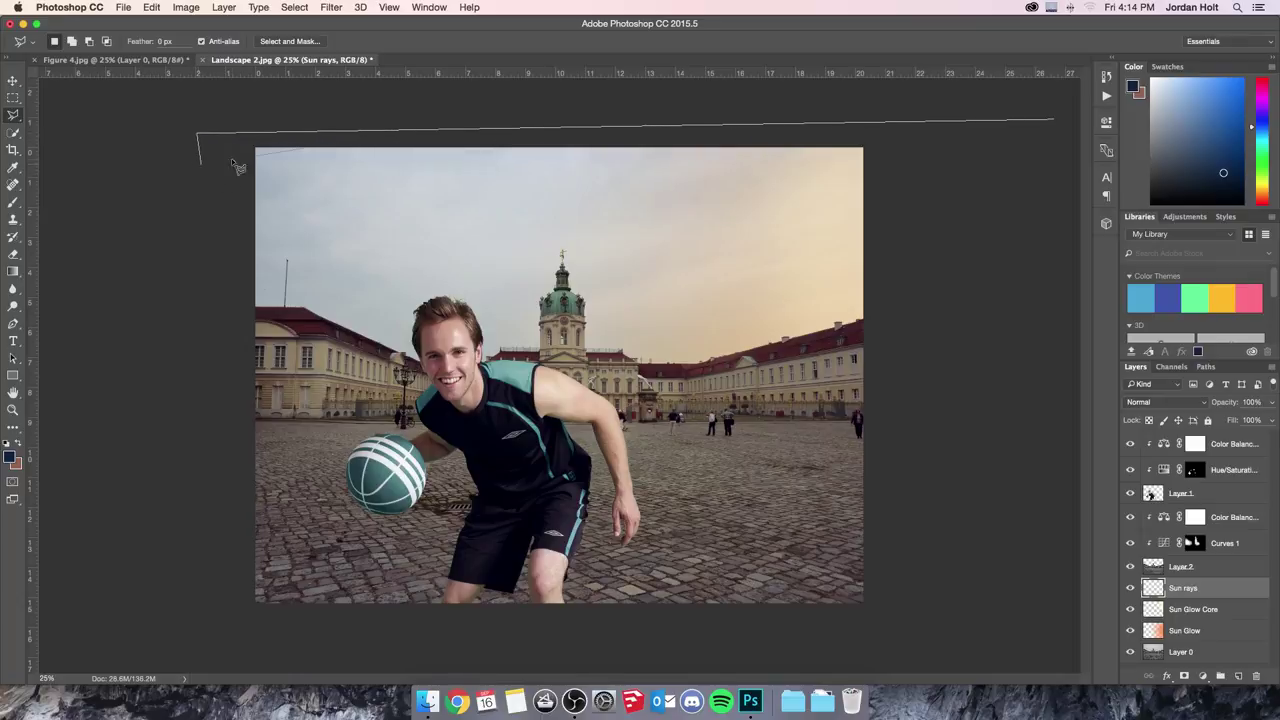
pyautogui.click(1048, 127)
pyautogui.doubleClick(178, 182)
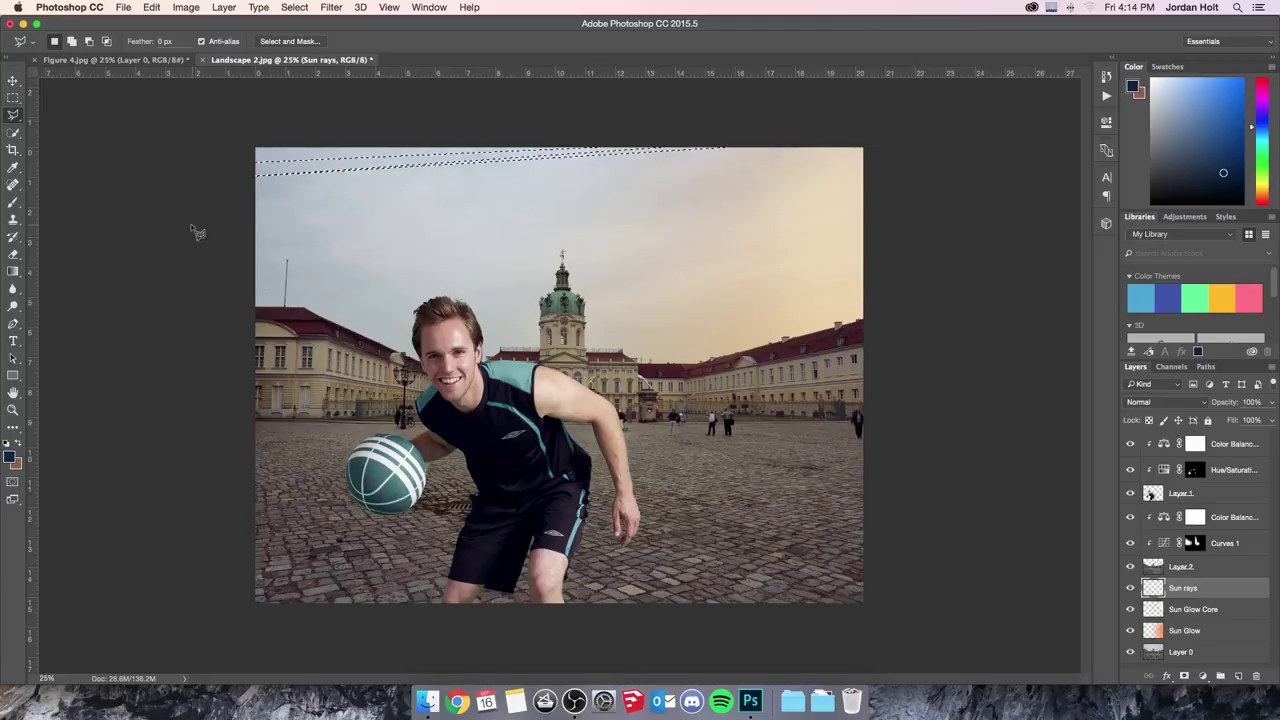
pyautogui.press('super+d')
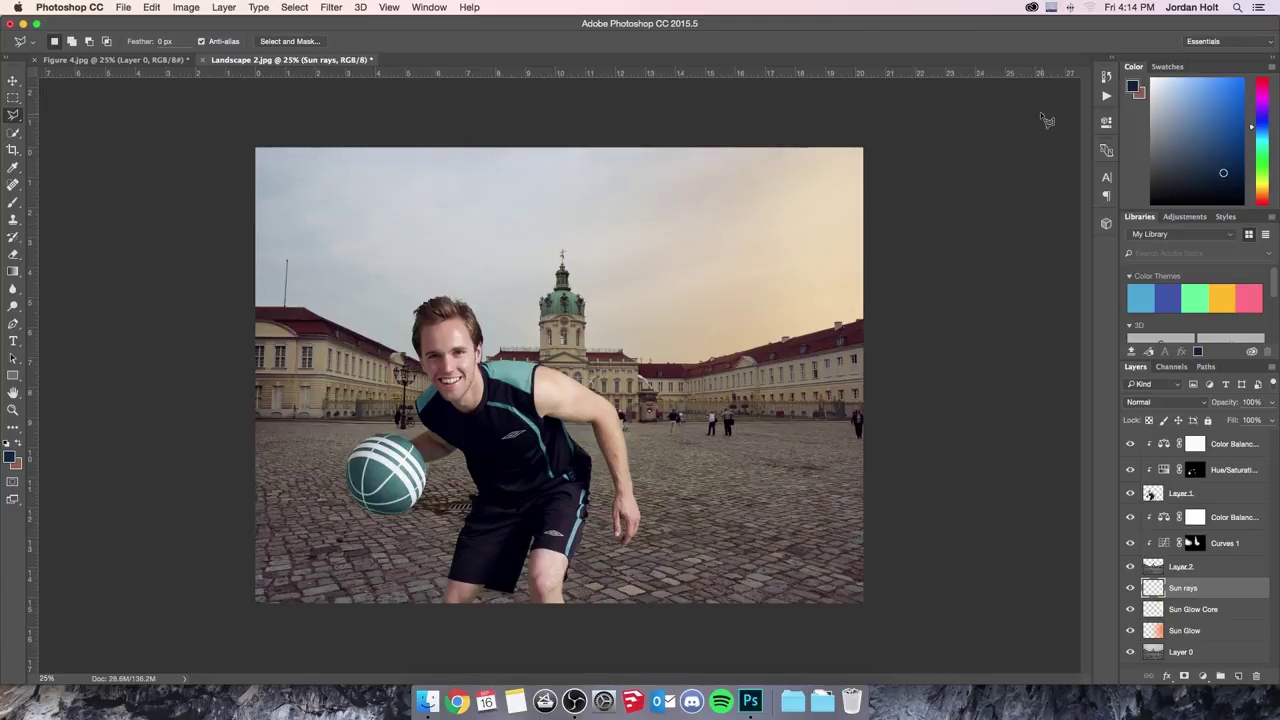
# - Outline the upper rays fanning from the upper right toward the left edge
pyautogui.click(1040, 112)
pyautogui.click(229, 131)
pyautogui.click(233, 170)
pyautogui.click(1025, 127)
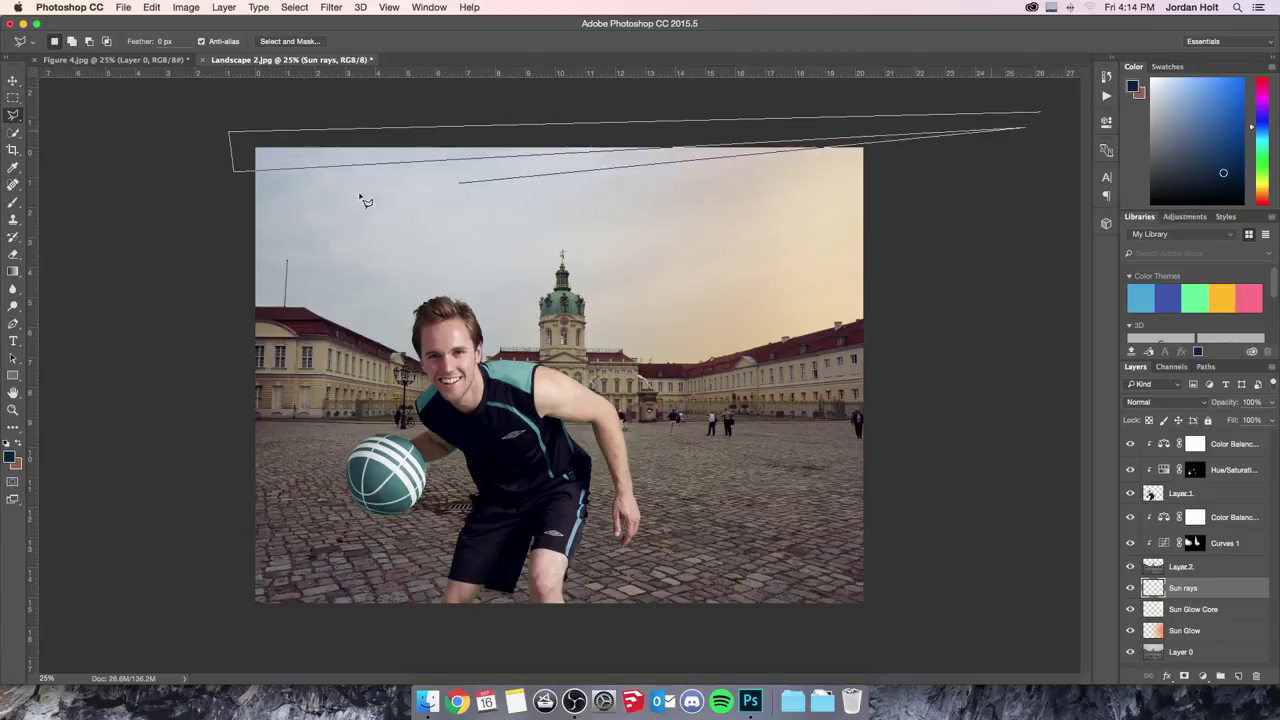
pyautogui.click(118, 197)
pyautogui.click(120, 222)
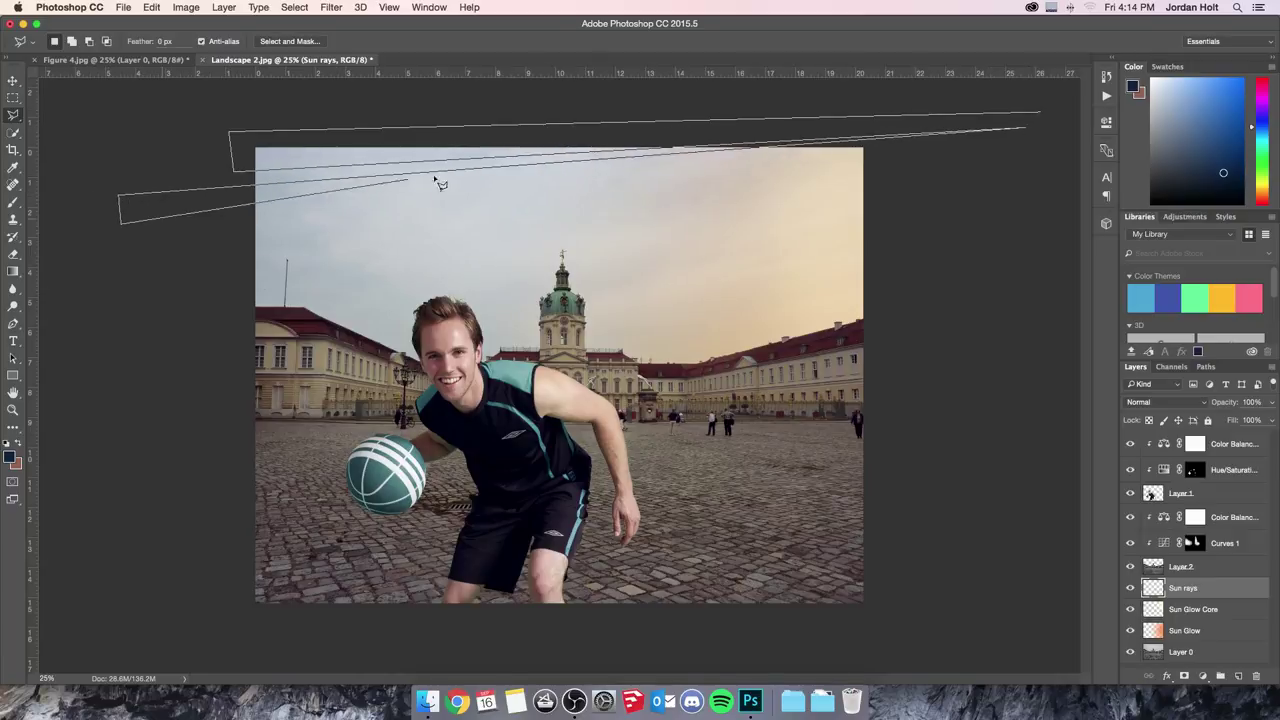
pyautogui.click(1025, 138)
pyautogui.click(83, 278)
pyautogui.click(1050, 148)
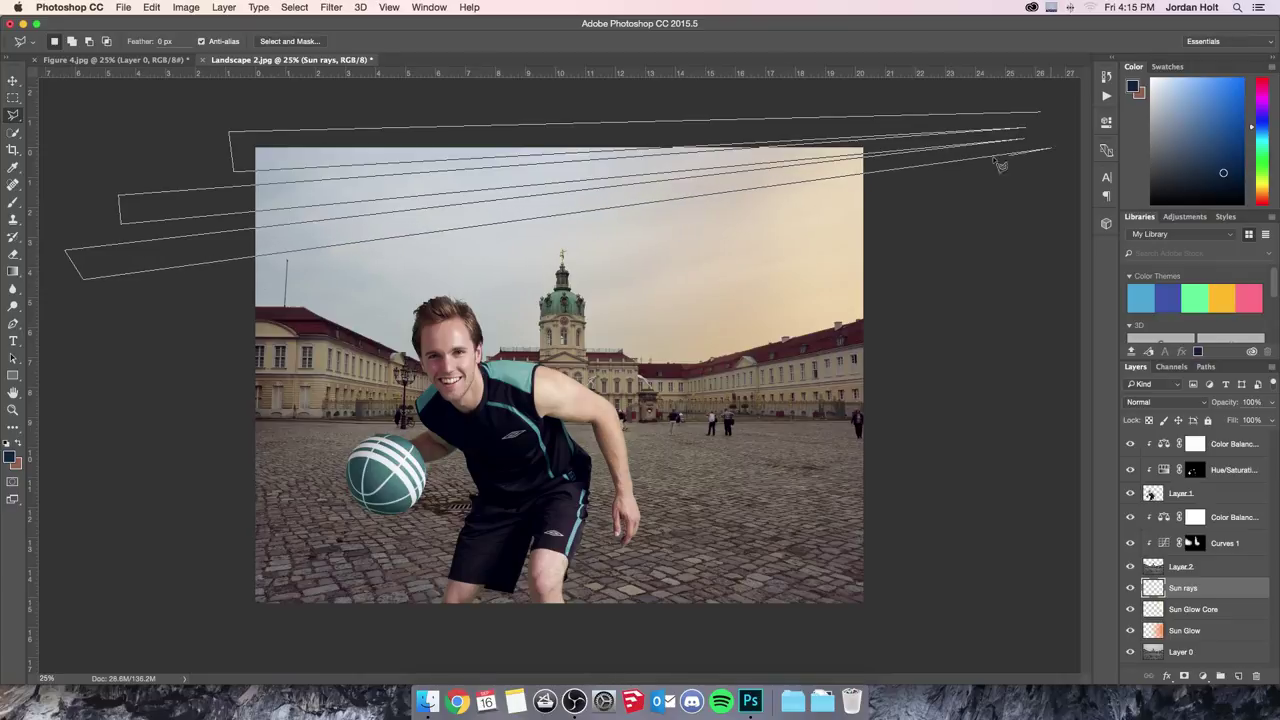
# - Add lower rays reaching past the player's head and the ball, closing the fan selection
pyautogui.click(83, 349)
pyautogui.click(1015, 175)
pyautogui.click(163, 378)
pyautogui.click(180, 412)
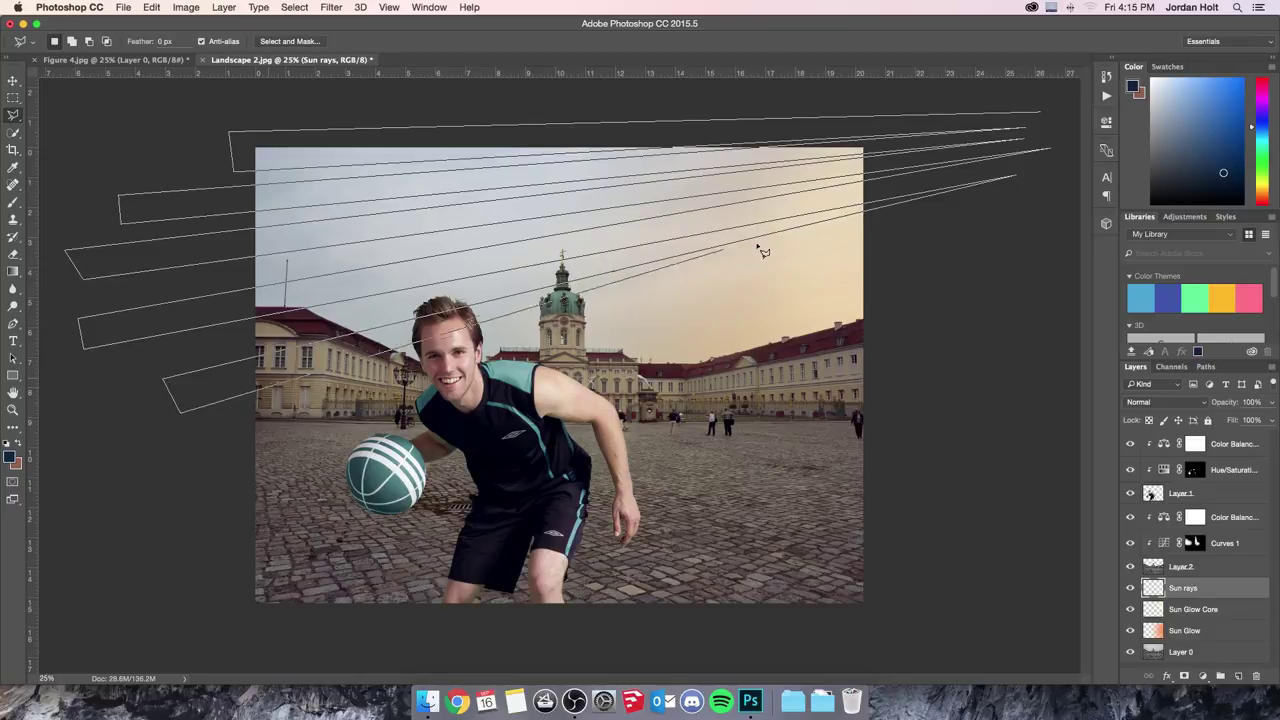
pyautogui.click(983, 200)
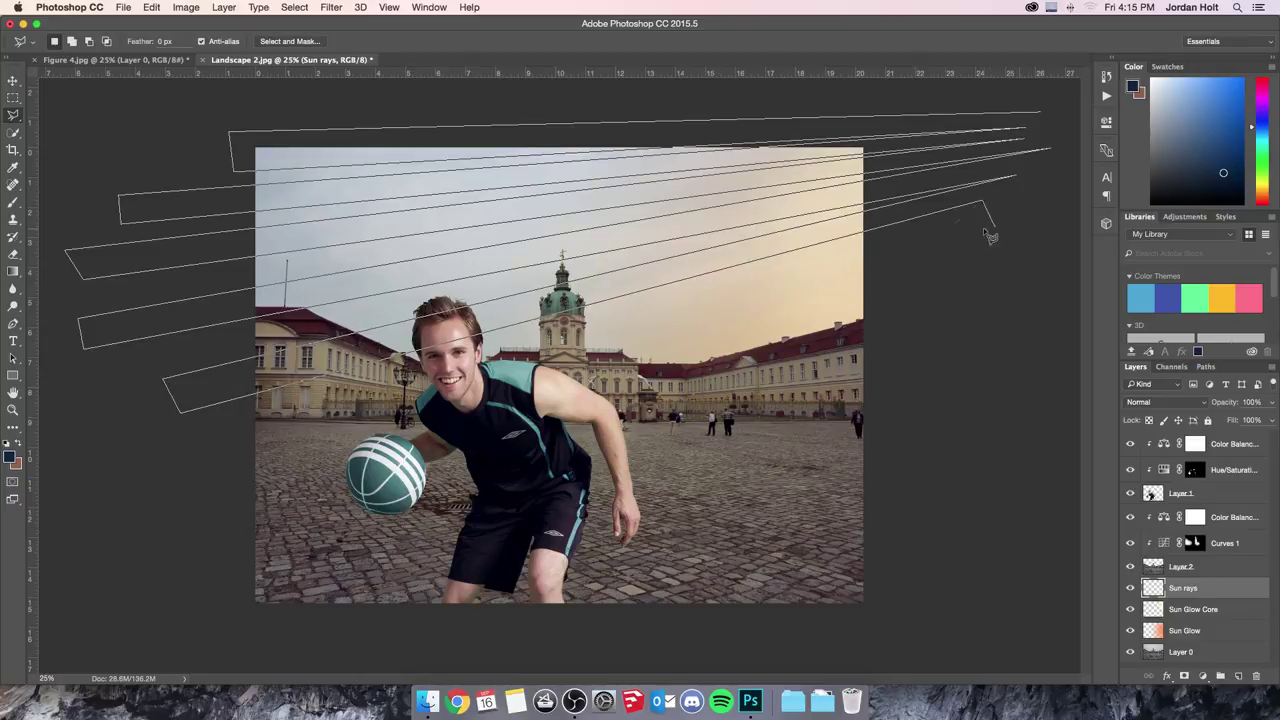
pyautogui.click(145, 504)
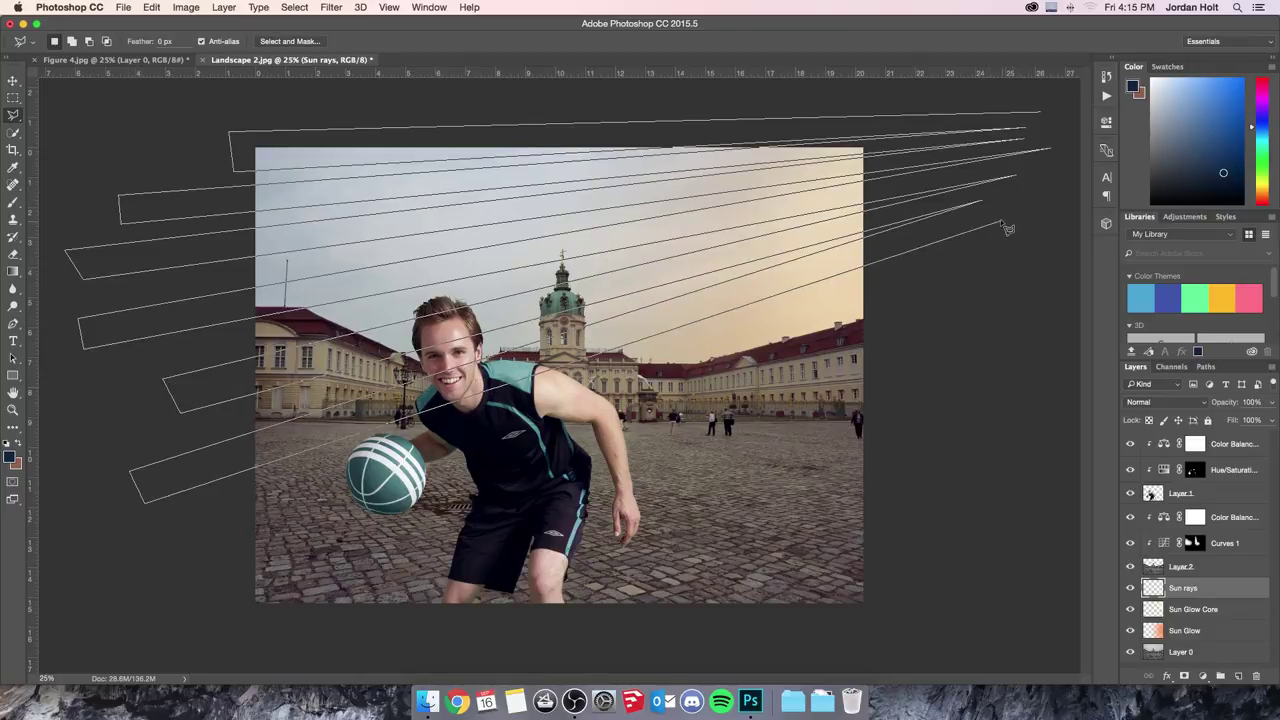
pyautogui.click(1000, 222)
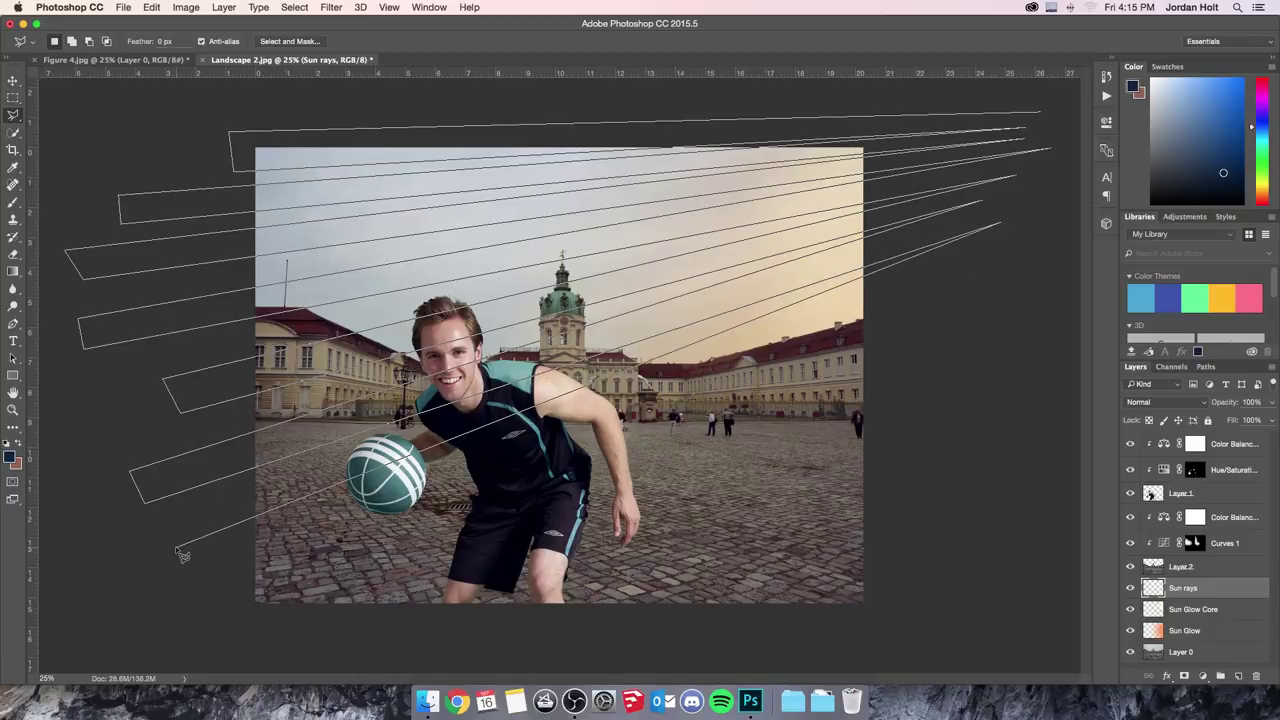
pyautogui.click(199, 579)
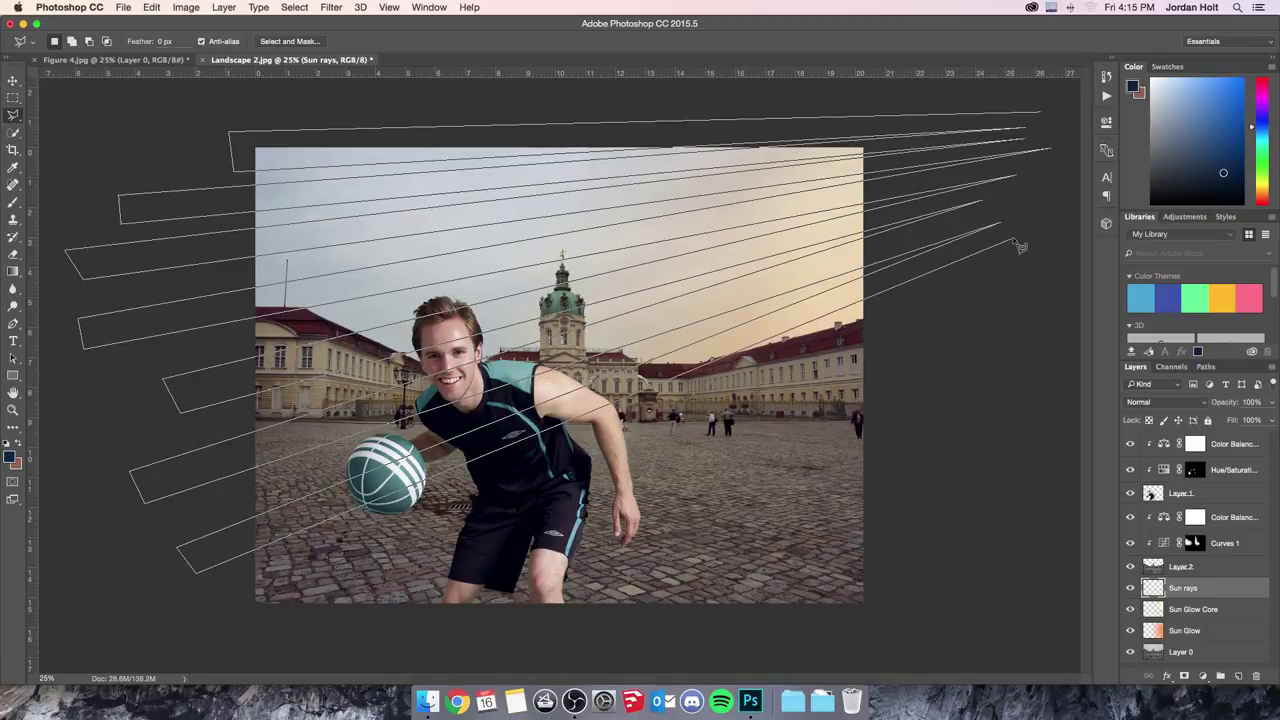
pyautogui.click(1017, 246)
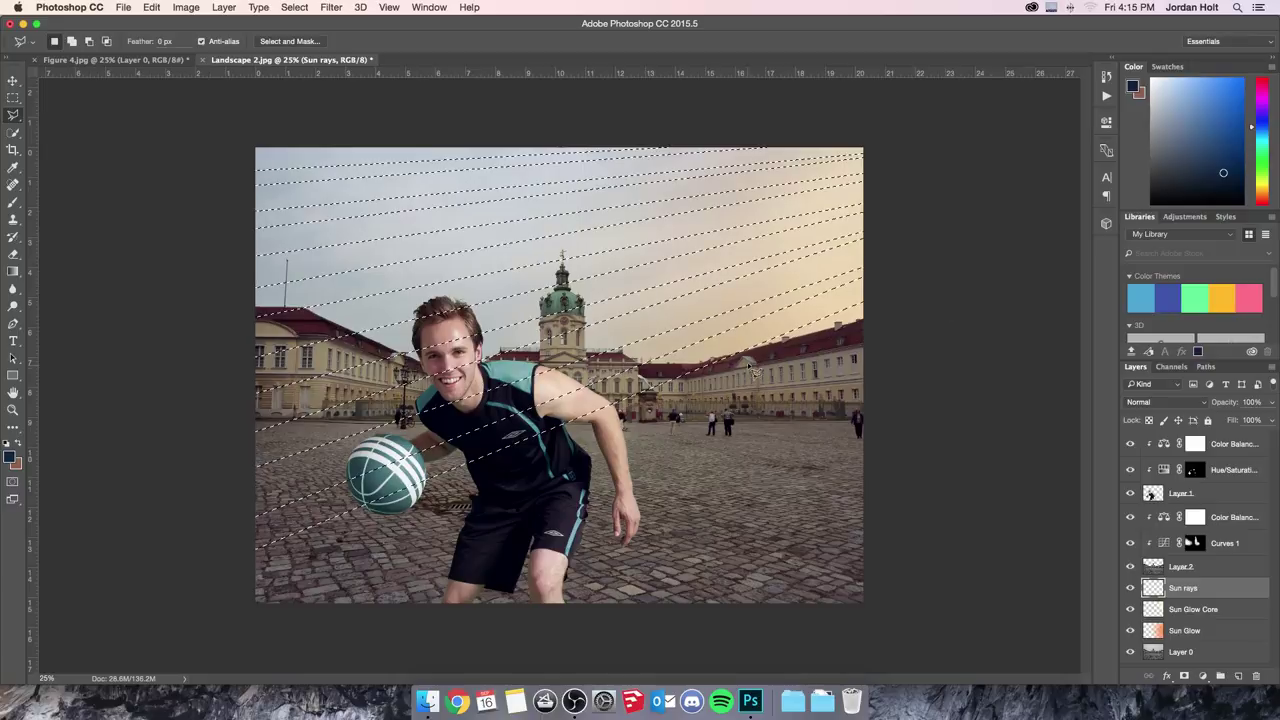
pyautogui.click(152, 8)
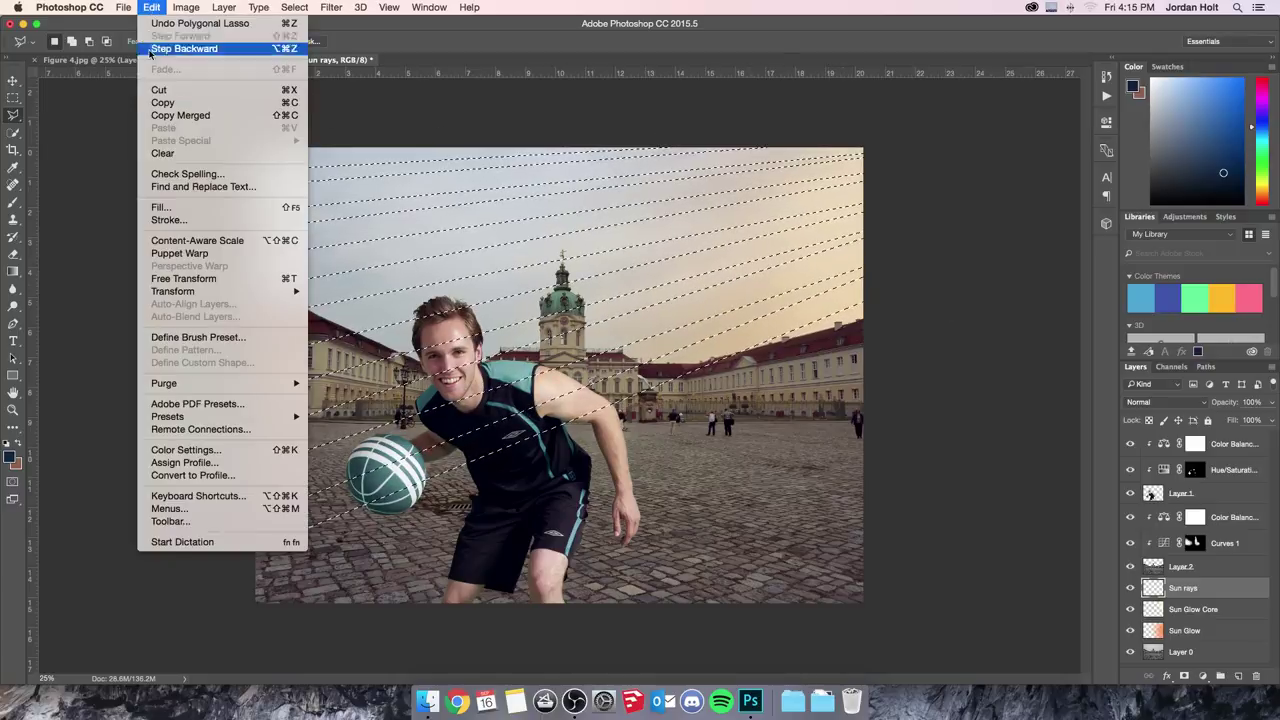
# - Fill the ray selection with a custom pale yellow colour and deselect
pyautogui.click(166, 208)
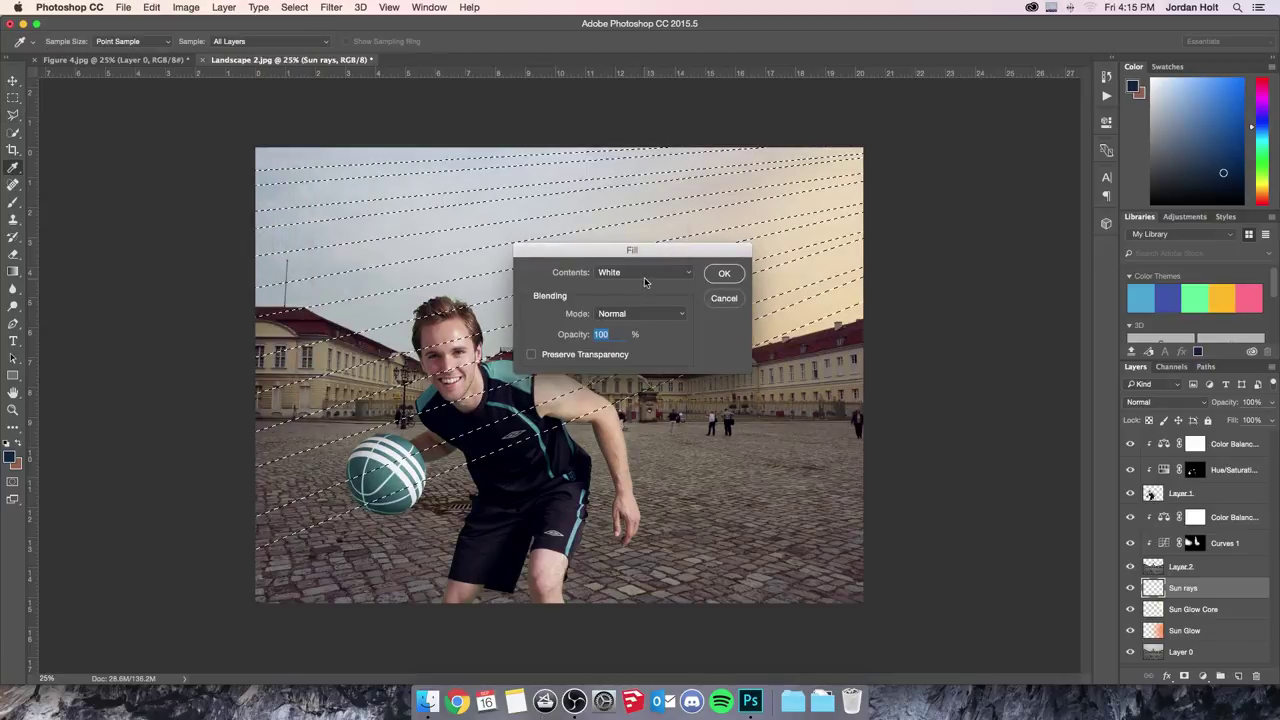
pyautogui.click(643, 282)
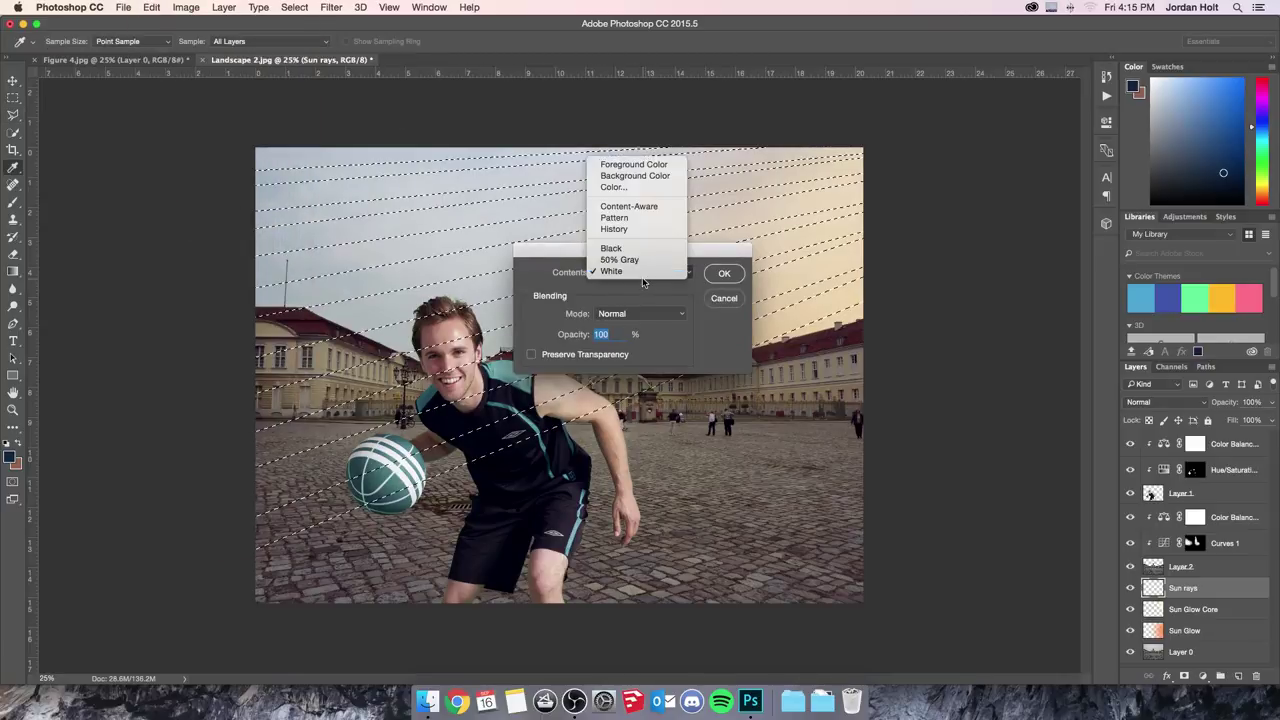
pyautogui.click(633, 188)
pyautogui.moveTo(1002, 228); pyautogui.dragTo(966, 193)
pyautogui.click(1103, 344)
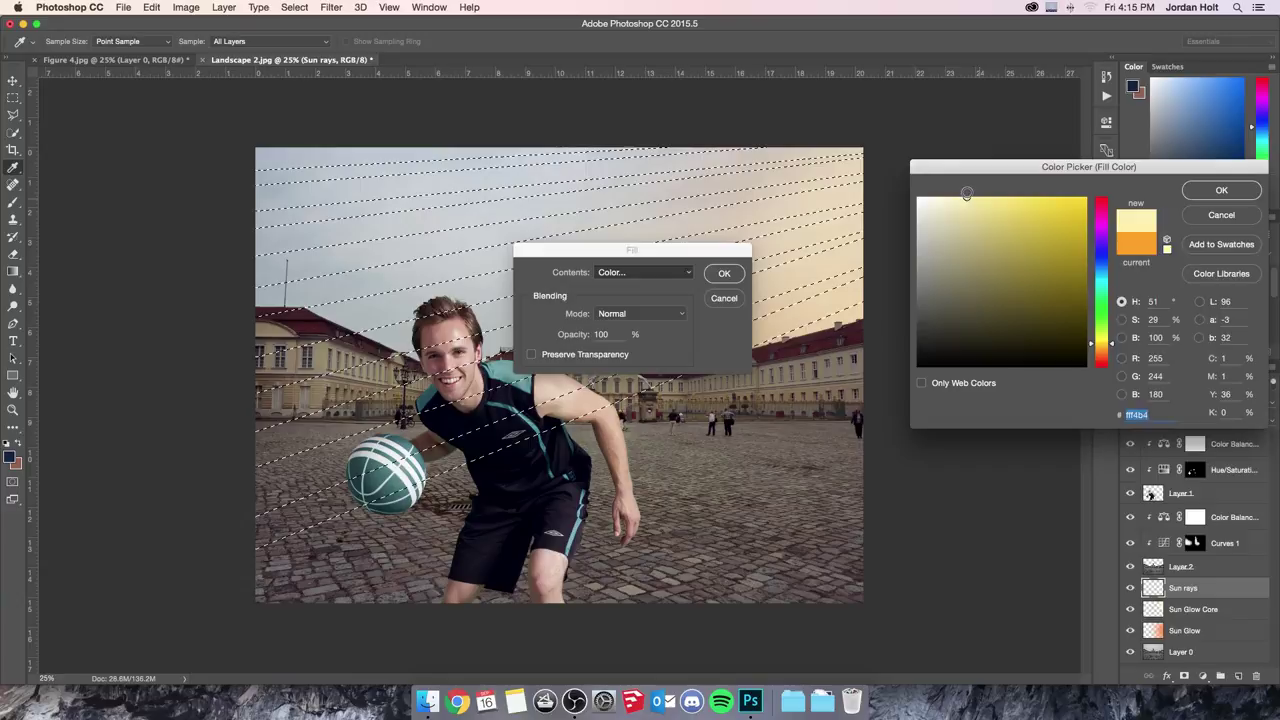
pyautogui.click(1209, 214)
pyautogui.click(724, 273)
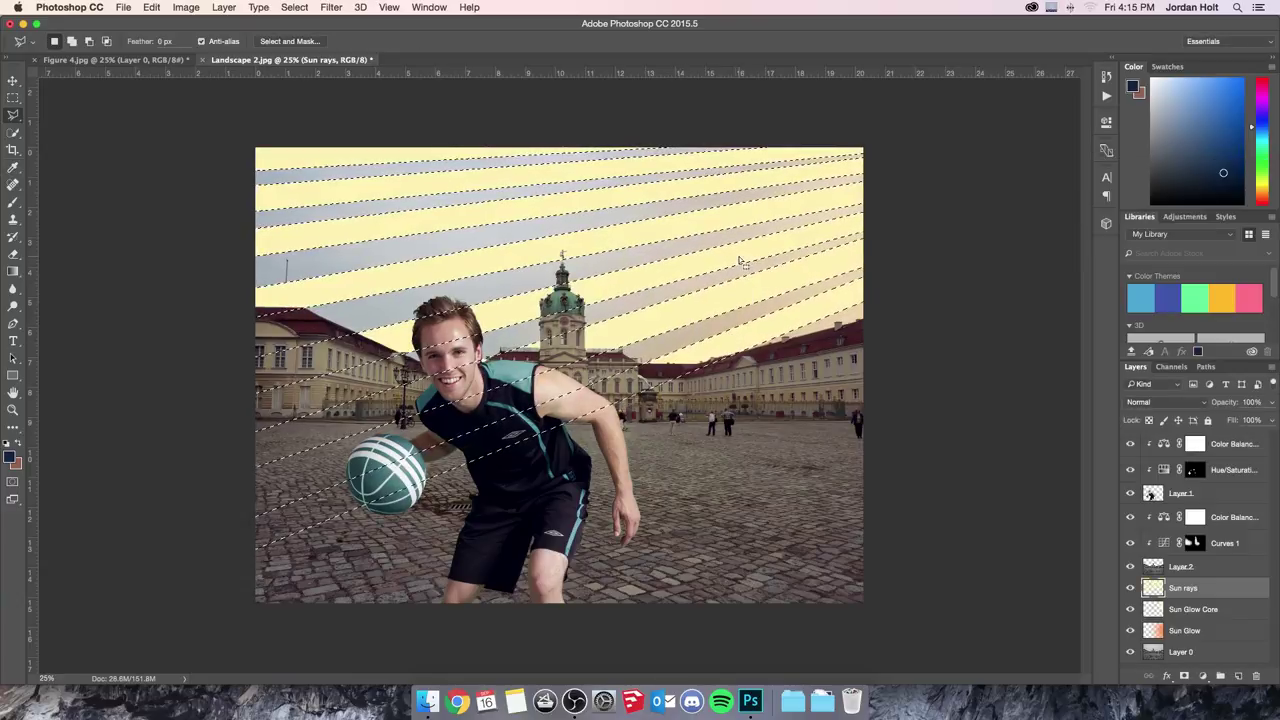
pyautogui.press('super+d')
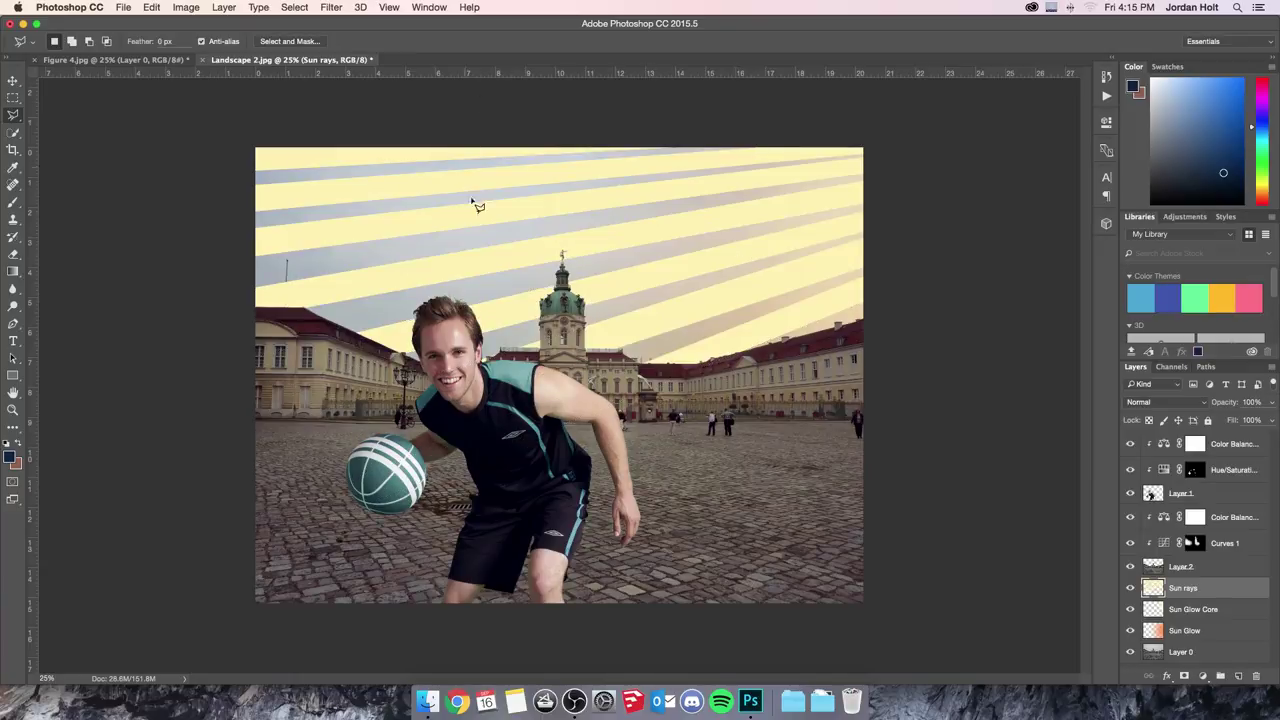
# - Apply a Gaussian Blur of about 45.8 pixels to the Sun rays layer
pyautogui.click(332, 12)
pyautogui.click(336, 7)
pyautogui.click(334, 8)
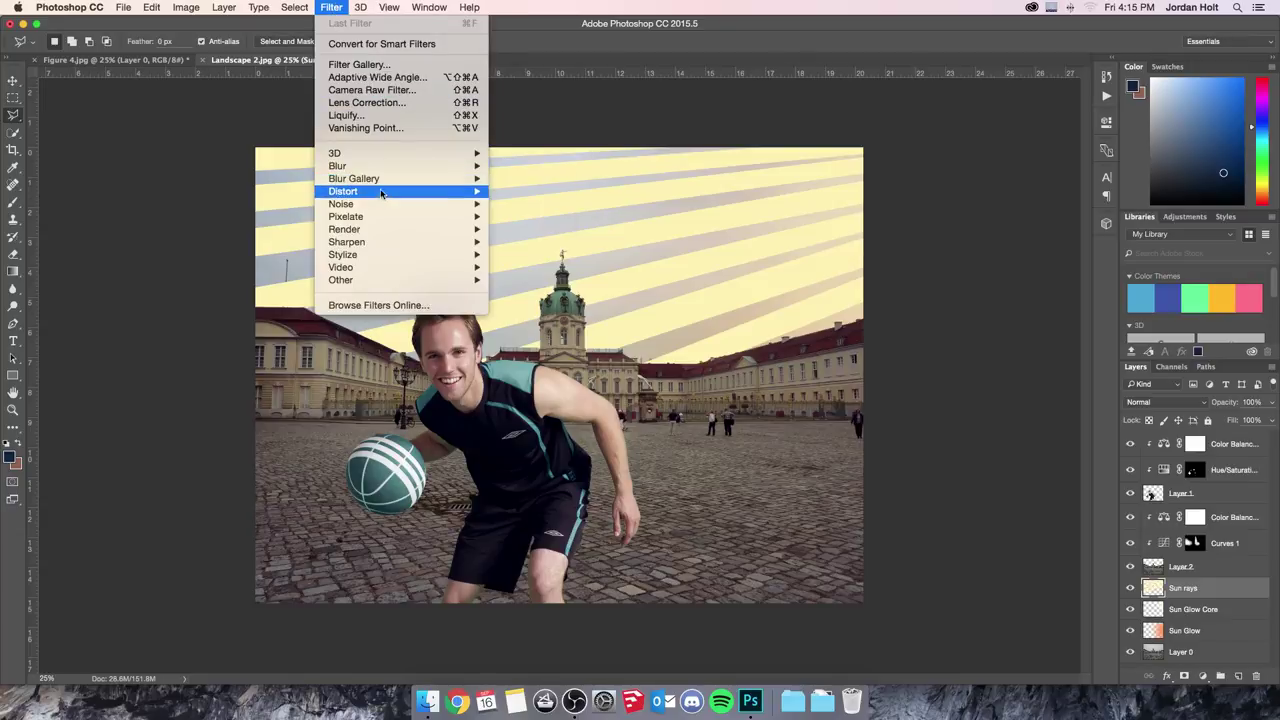
pyautogui.moveTo(377, 168)
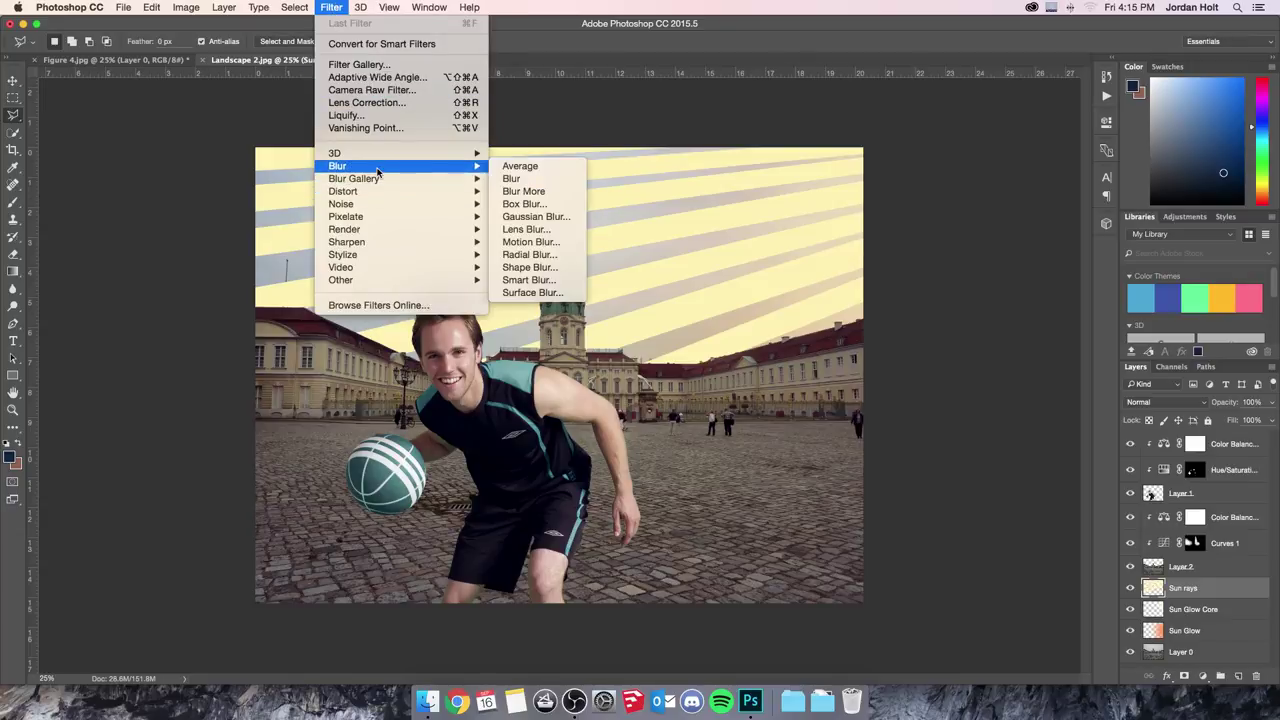
pyautogui.click(534, 217)
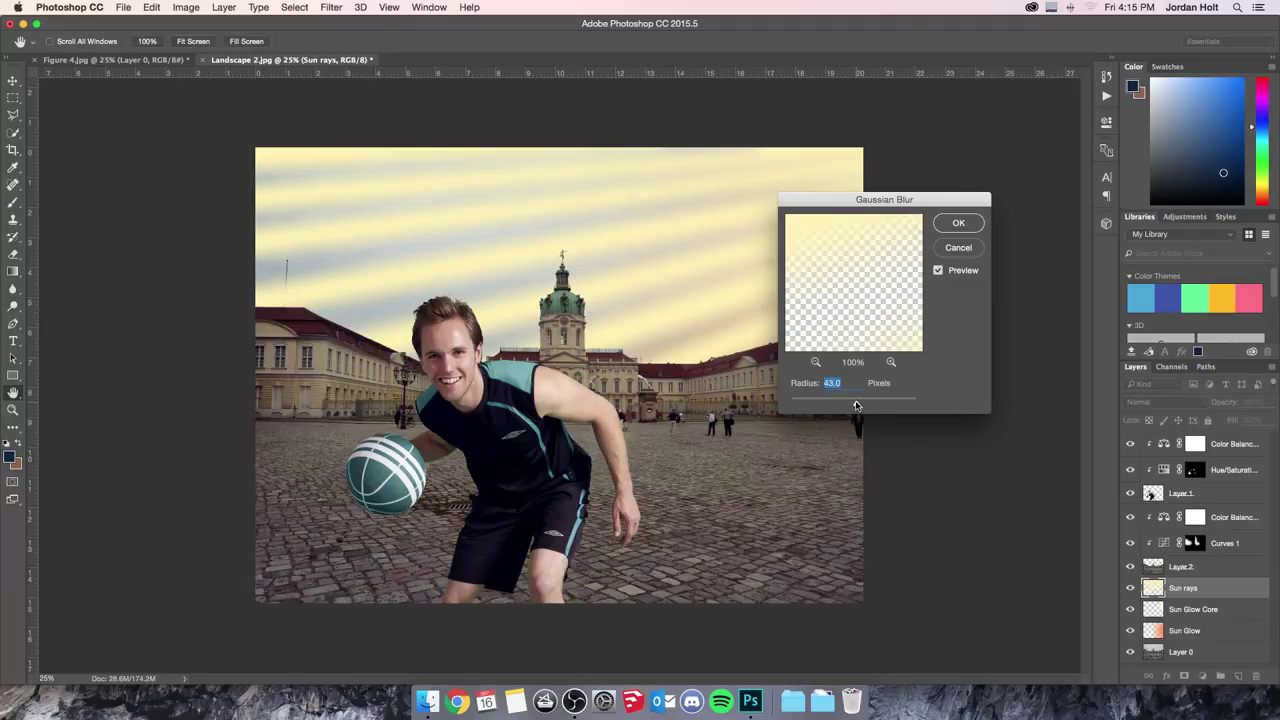
pyautogui.moveTo(855, 404); pyautogui.dragTo(849, 404)
pyautogui.moveTo(855, 405); pyautogui.dragTo(858, 405)
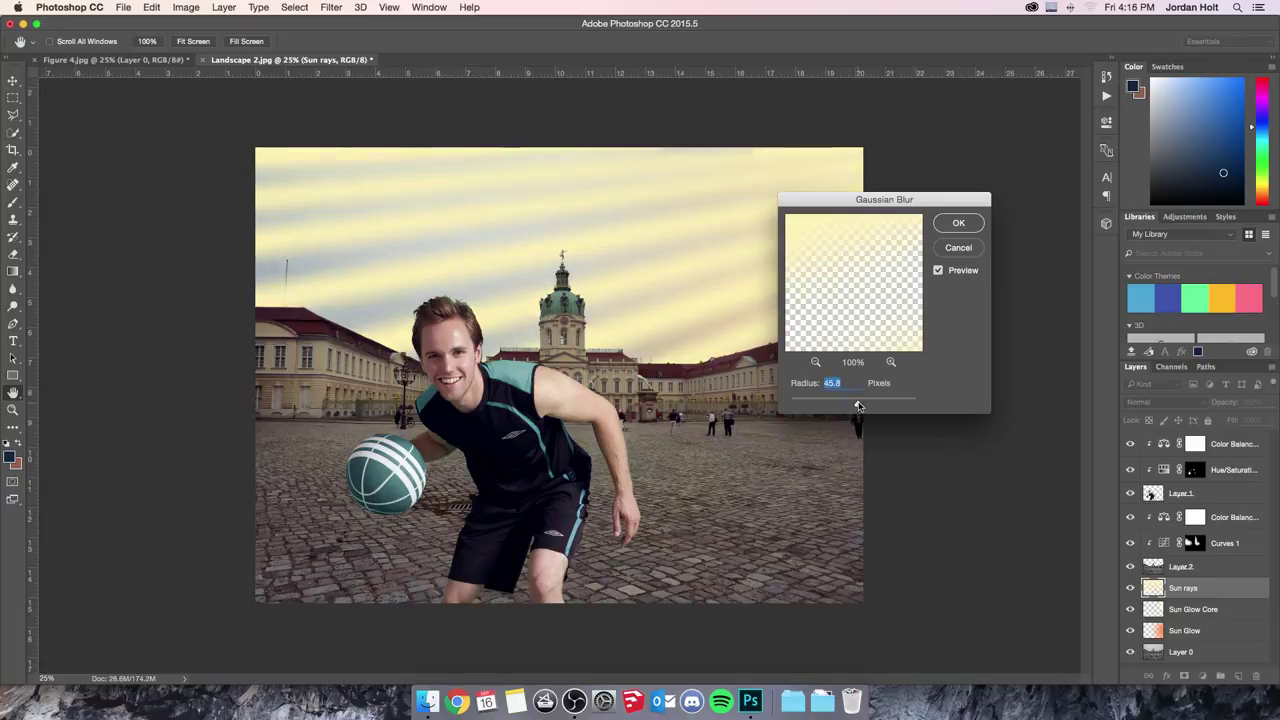
pyautogui.click(958, 223)
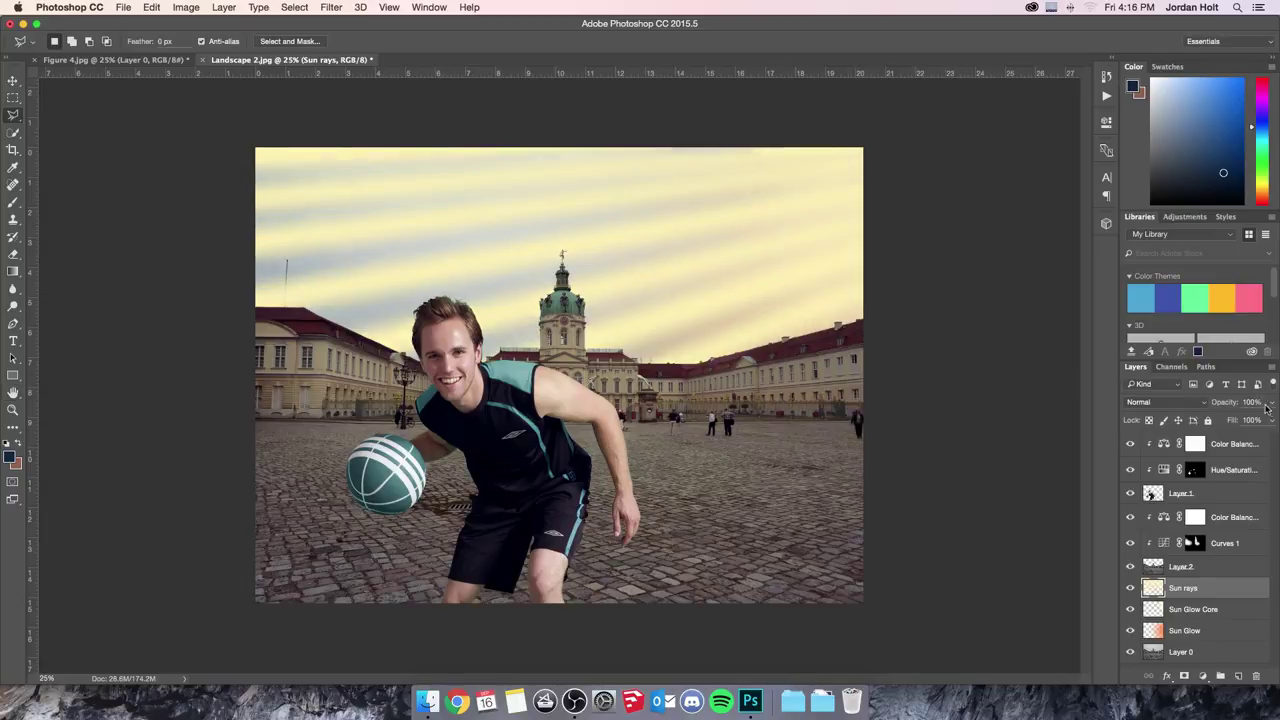
# - Try Screen and Color Dodge, then blend the rays as Overlay at 40% opacity
pyautogui.click(1186, 404)
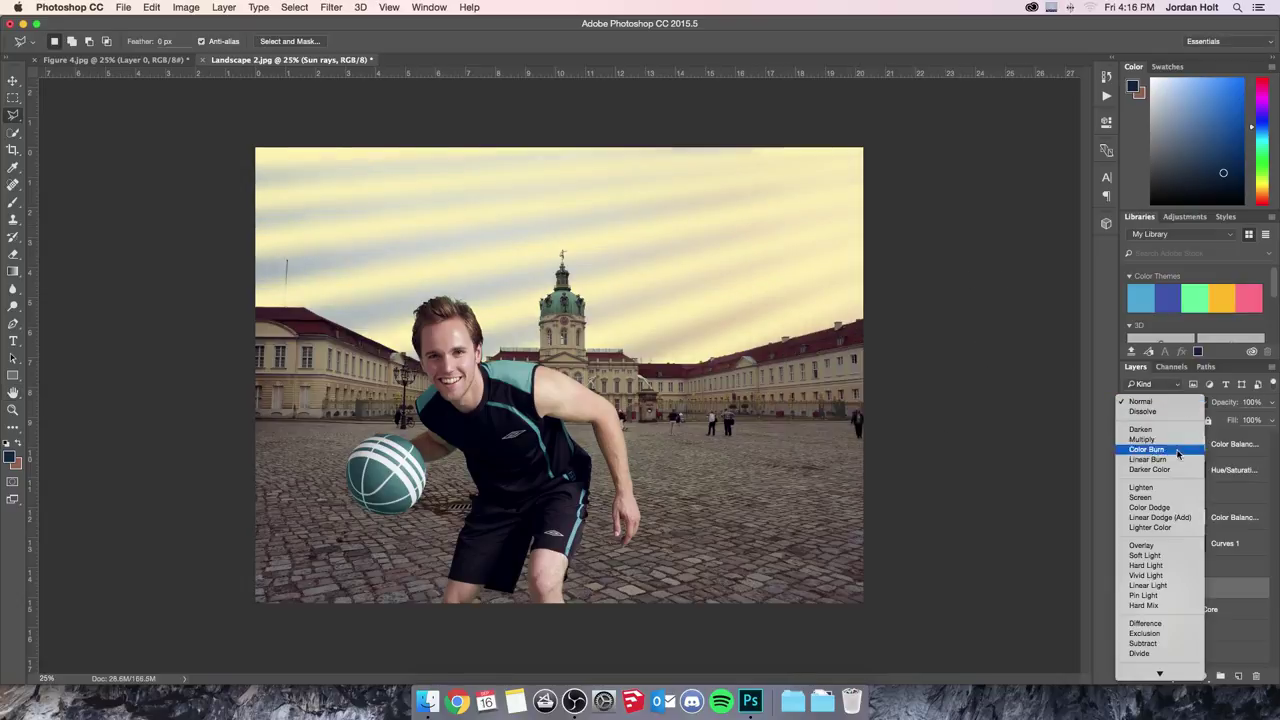
pyautogui.click(1165, 498)
pyautogui.click(1158, 405)
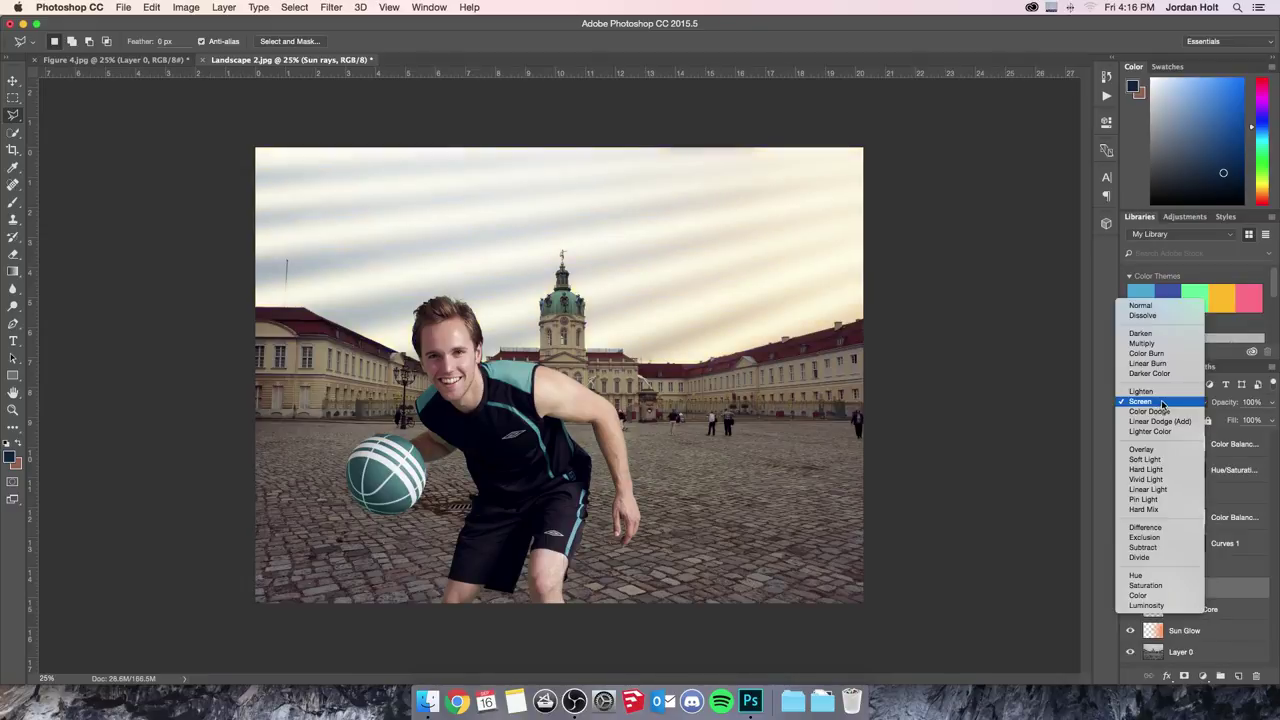
pyautogui.click(1162, 416)
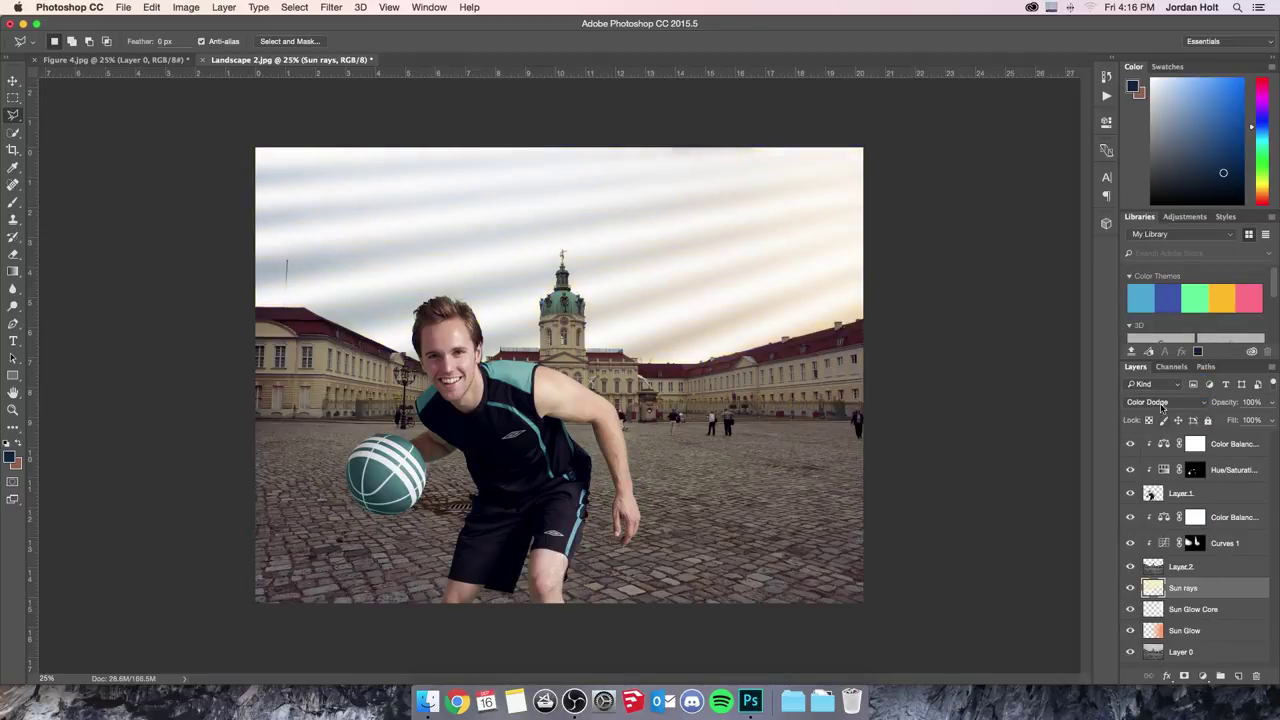
pyautogui.click(1162, 404)
pyautogui.click(1162, 443)
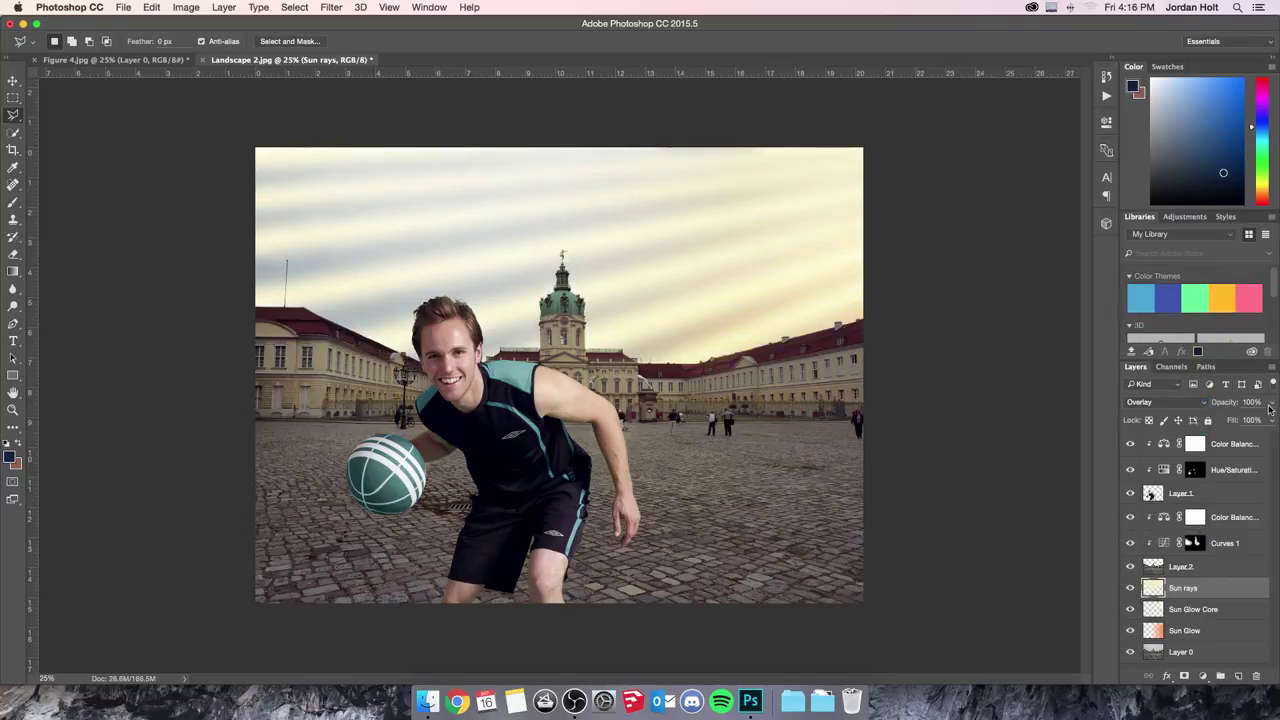
pyautogui.moveTo(1270, 405); pyautogui.dragTo(1239, 422)
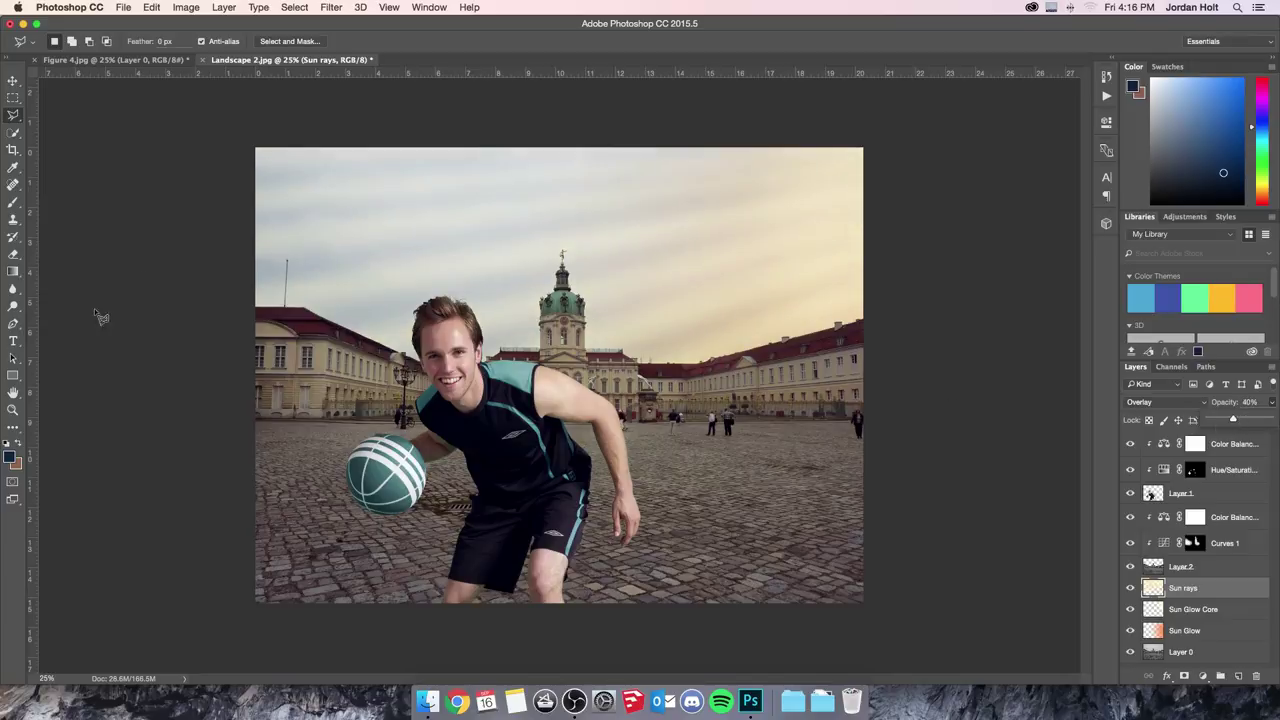
# - Set up a soft round eraser at 30% strength and 1000 px for the rays
pyautogui.press('e')
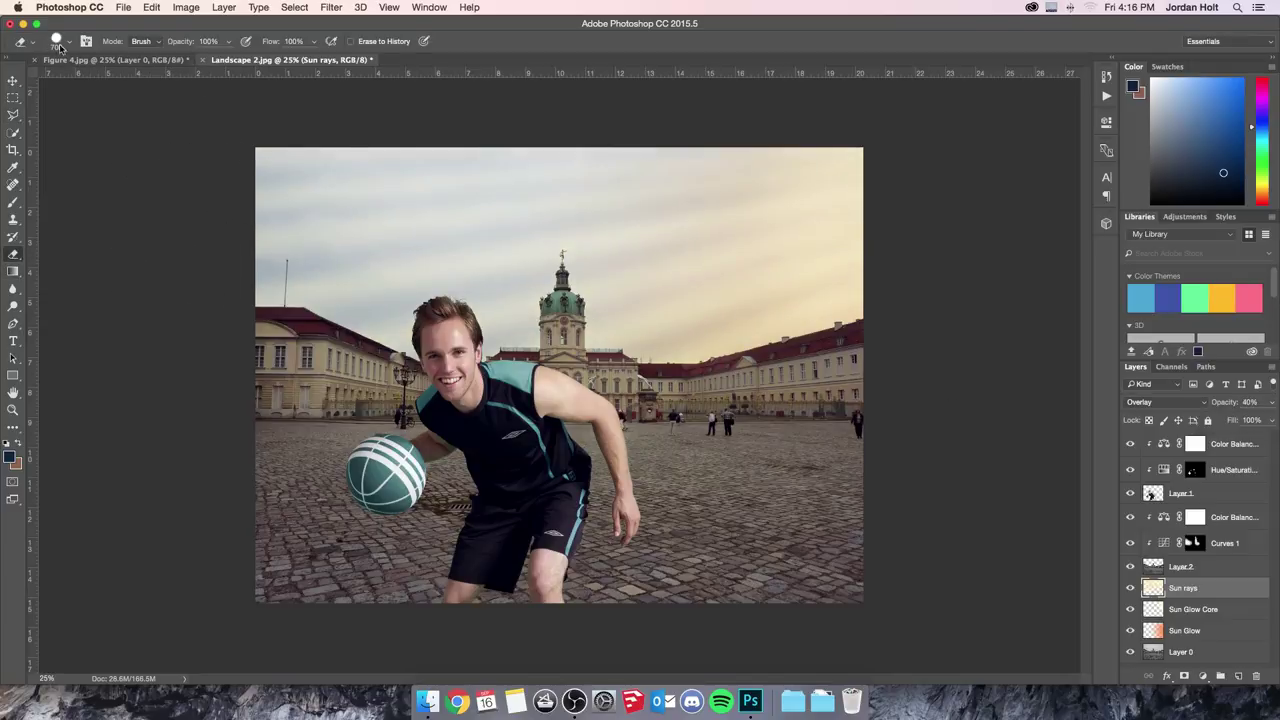
pyautogui.click(59, 46)
pyautogui.click(27, 172)
pyautogui.press('Return')
pyautogui.press(']')
pyautogui.press(']')
pyautogui.press(']')
pyautogui.press(']')
pyautogui.press(']')
pyautogui.press(']')
pyautogui.press(']')
pyautogui.press(']')
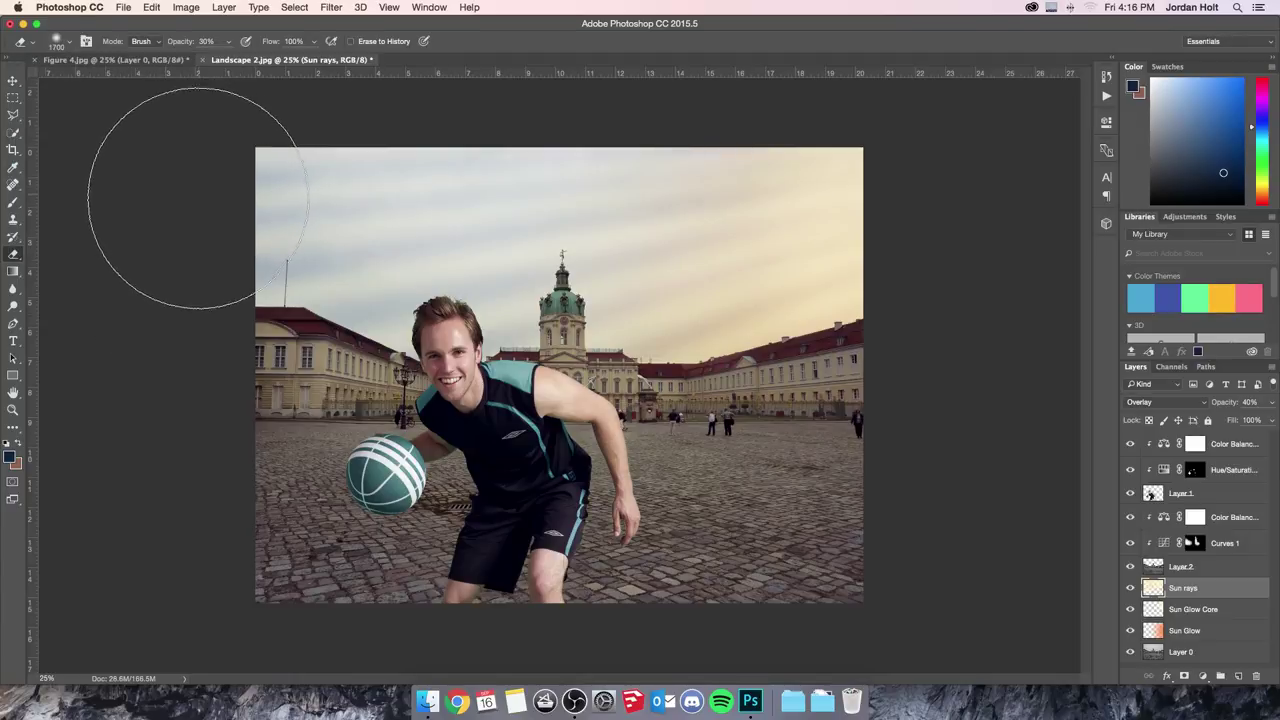
pyautogui.press('3')
pyautogui.press(']')
pyautogui.press(']')
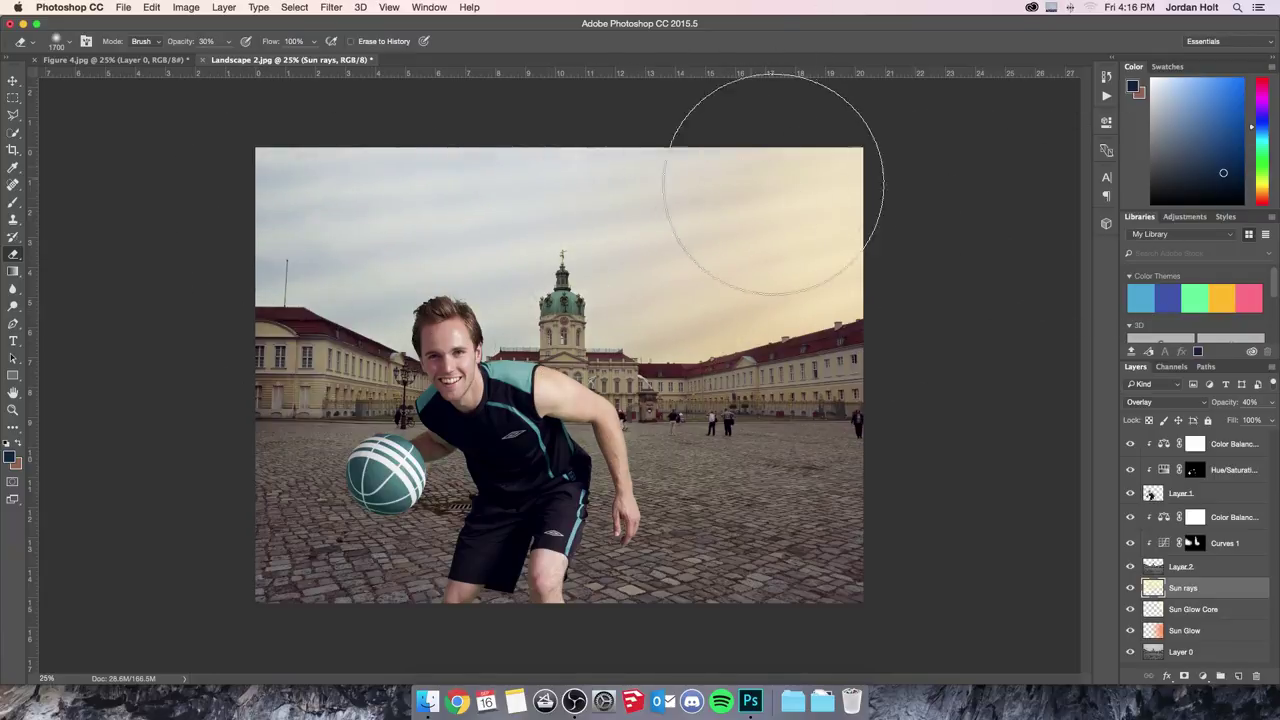
pyautogui.press('[')
pyautogui.press('[')
pyautogui.press('[')
pyautogui.press('[')
pyautogui.press('[')
pyautogui.press('[')
pyautogui.press('[')
pyautogui.press('[')
pyautogui.press('[')
pyautogui.press('[')
pyautogui.press('[')
pyautogui.press('[')
pyautogui.press('[')
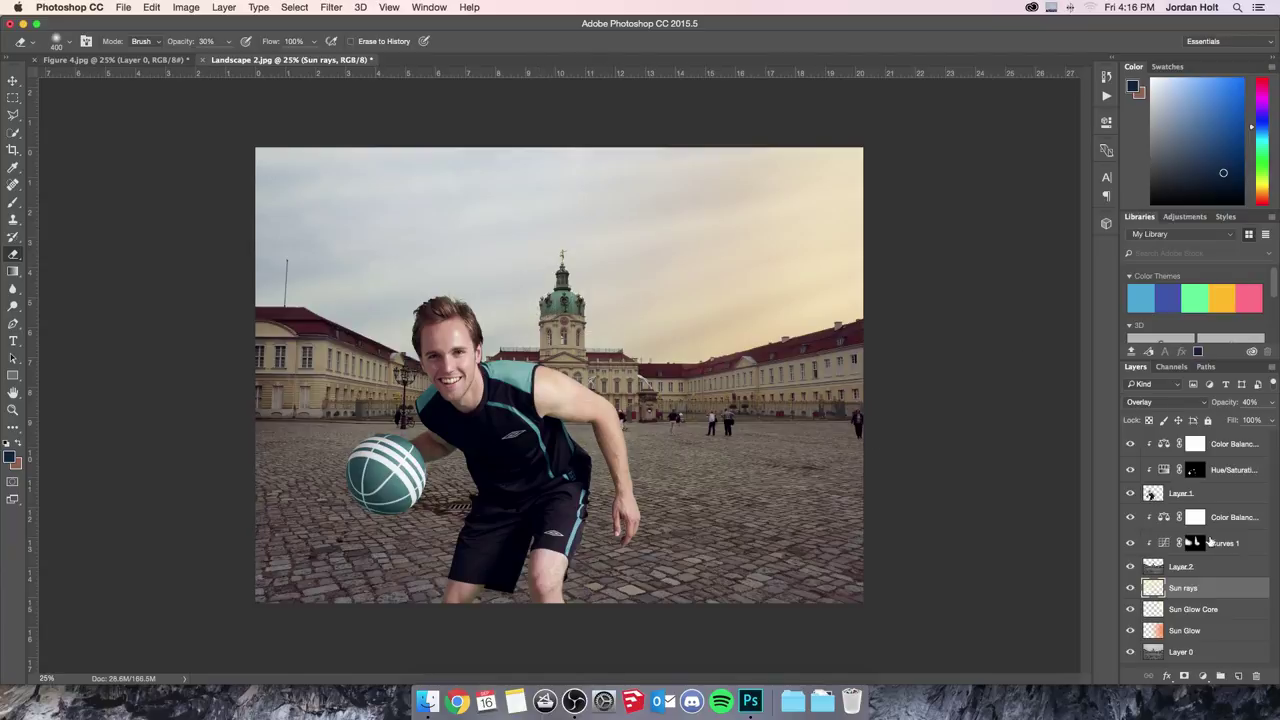
# - Toggle Sun rays to compare, then target the top Color Balance layer's mask
pyautogui.click(1130, 589)
pyautogui.click(1131, 589)
pyautogui.click(1226, 453)
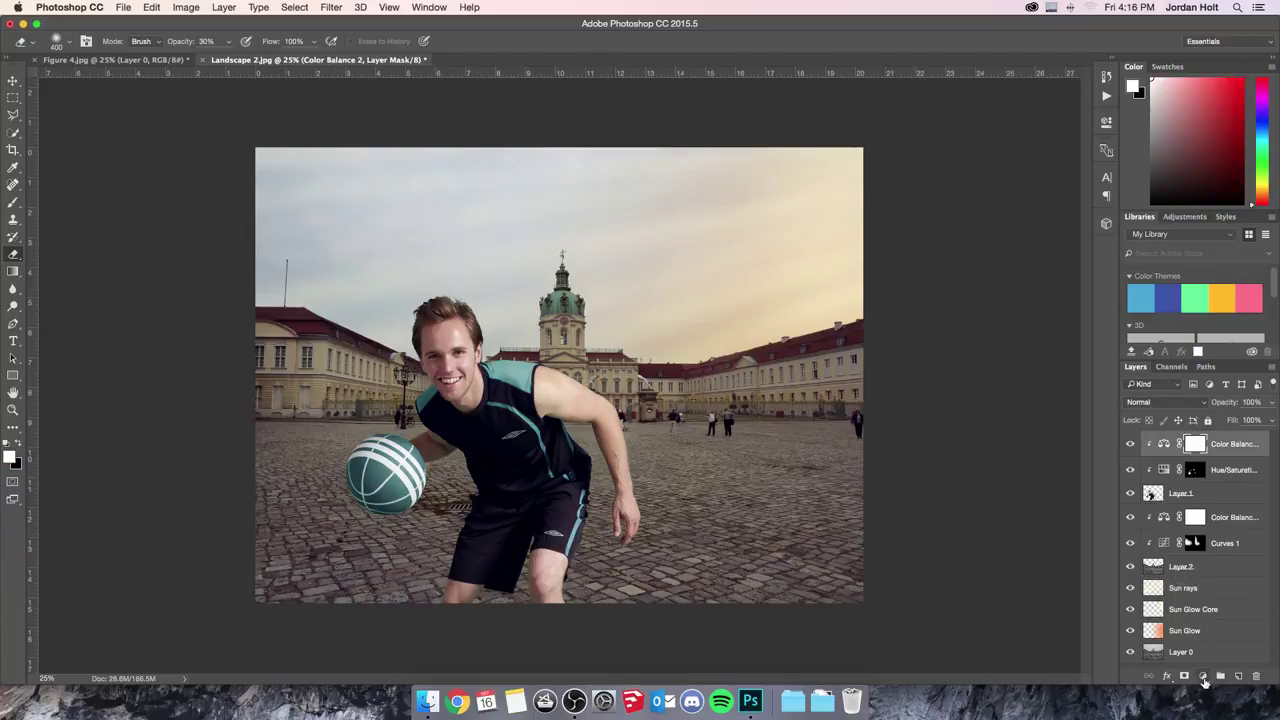
# - Add a Warming Filter (85) photo filter at 25% density, toggling it to compare
pyautogui.click(1204, 678)
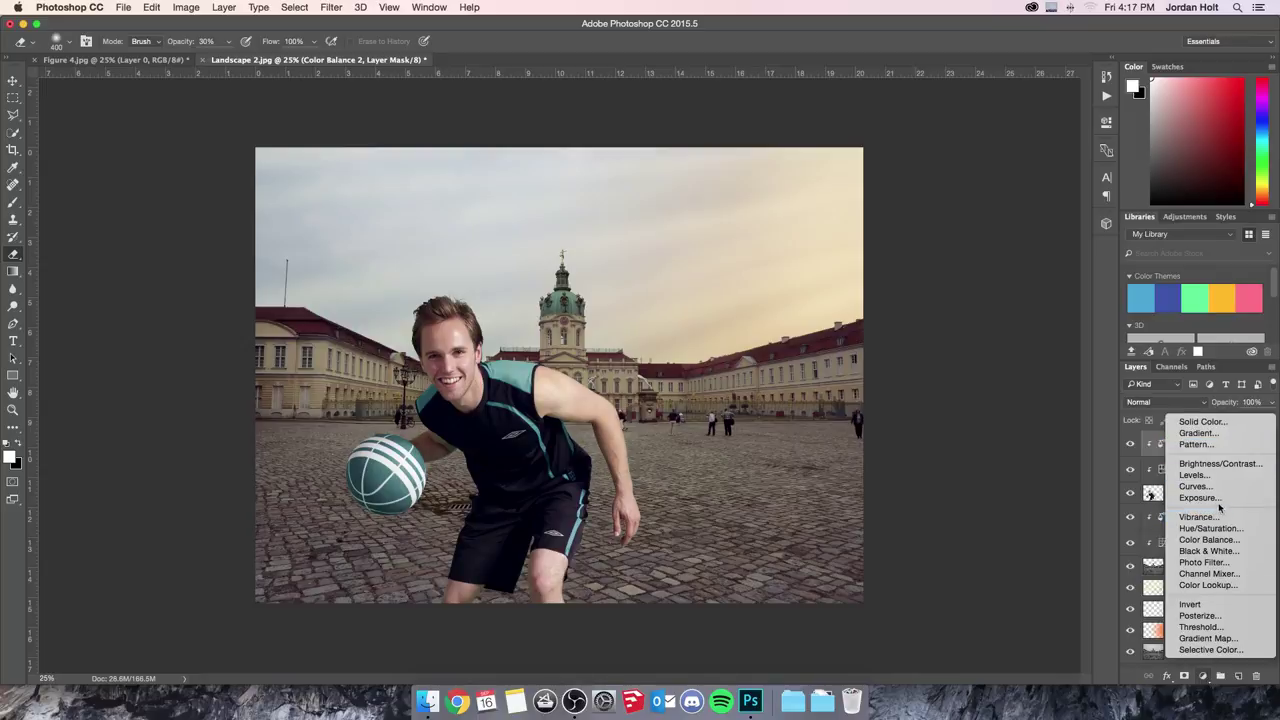
pyautogui.click(1180, 473)
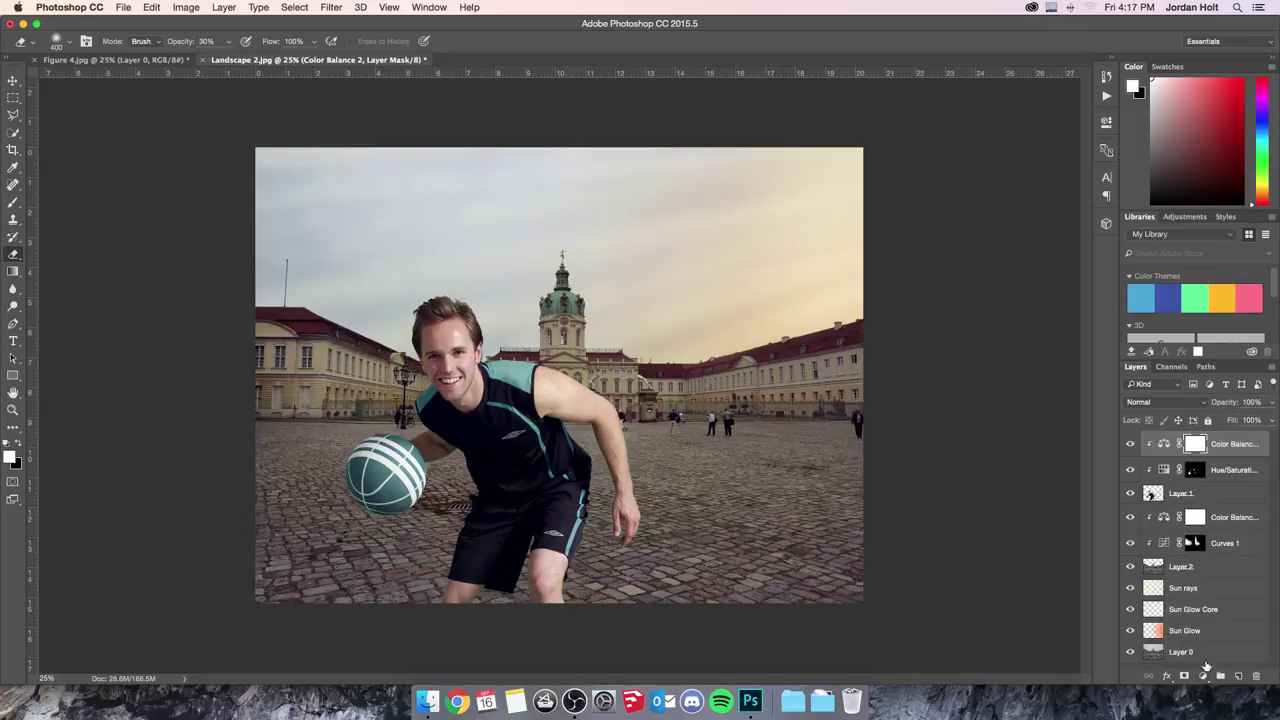
pyautogui.click(1203, 677)
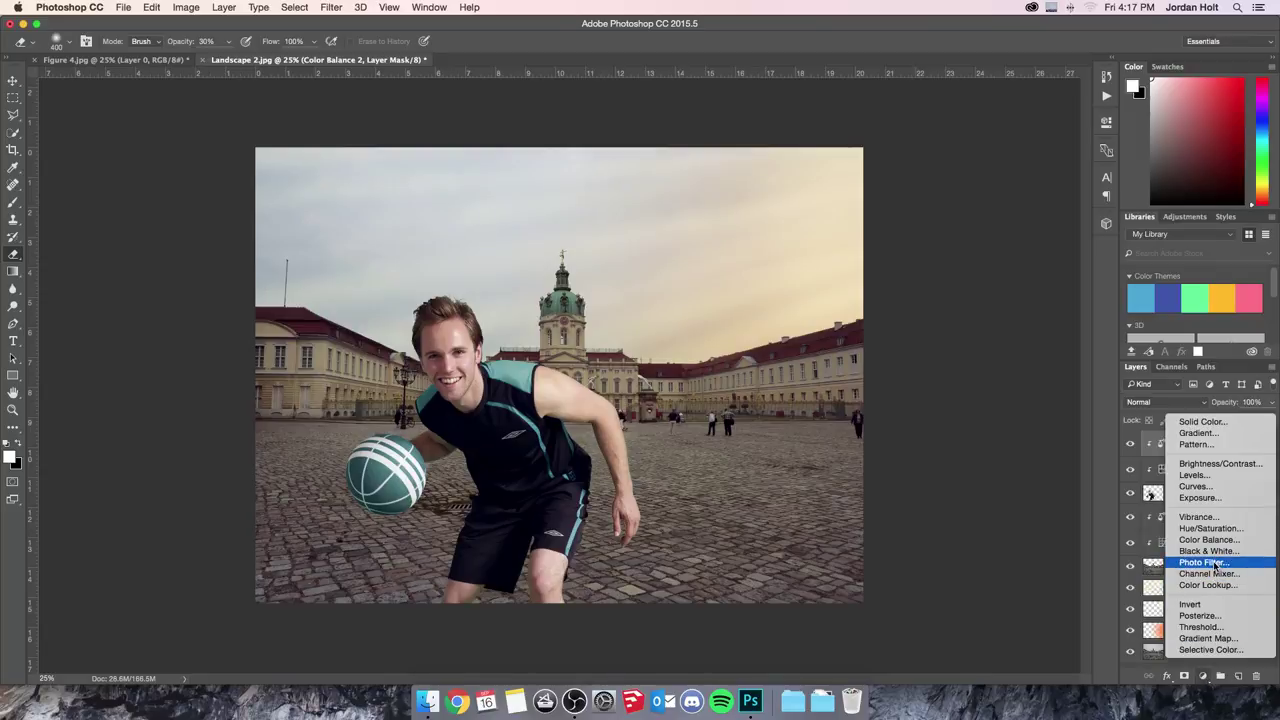
pyautogui.click(1204, 562)
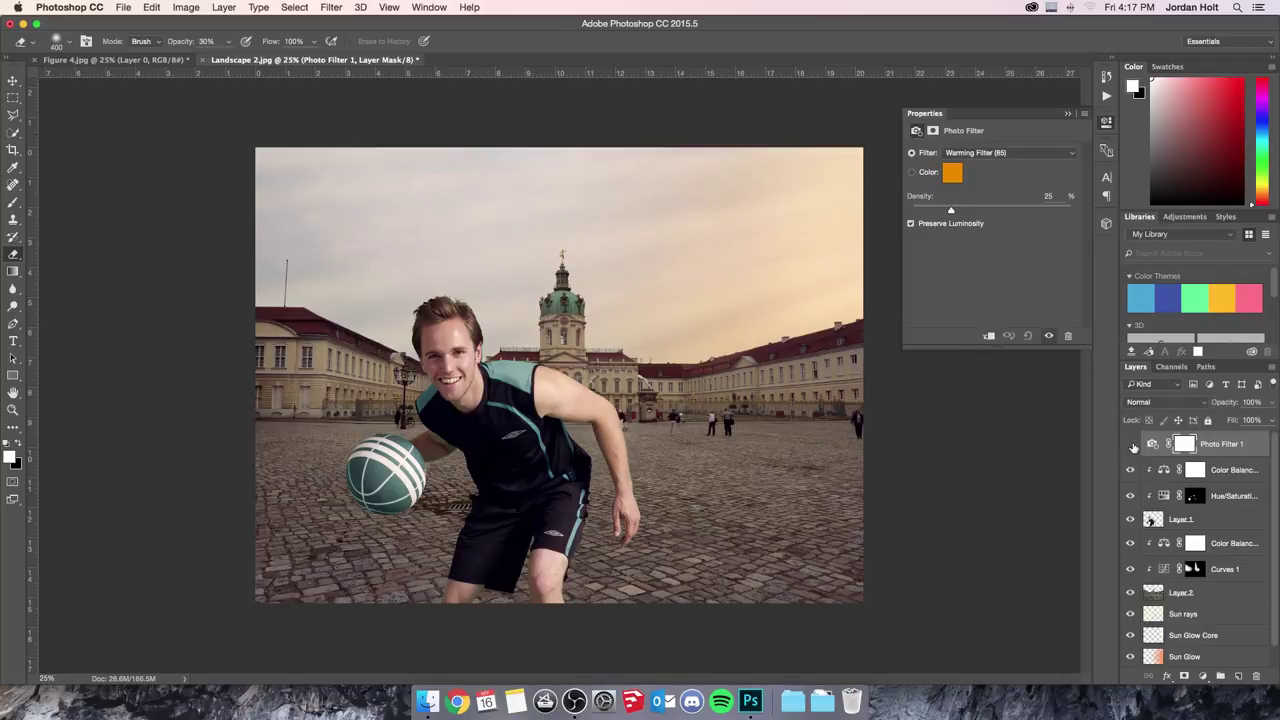
pyautogui.click(1132, 445)
pyautogui.click(1132, 445)
pyautogui.click(1132, 445)
pyautogui.click(1133, 446)
# - Invert the Photo Filter 1 mask to black to hide the warming, then take the Brush
pyautogui.click(1188, 444)
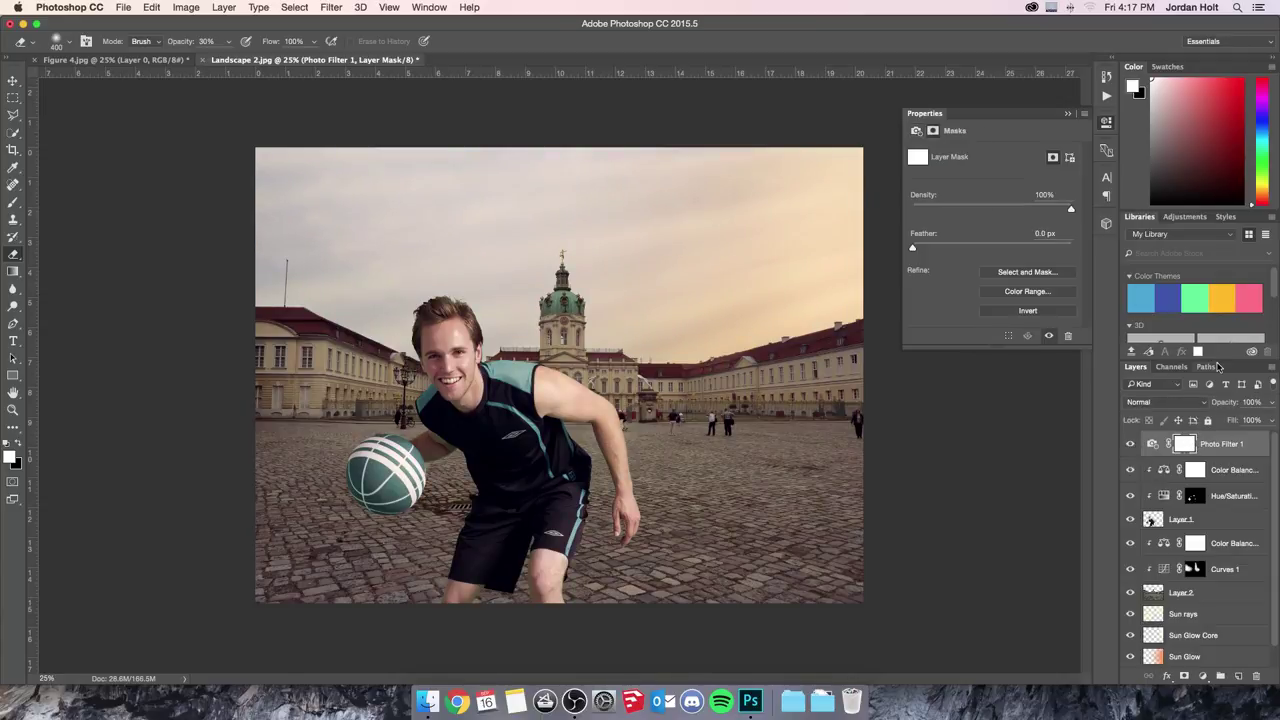
pyautogui.press('super+i')
pyautogui.click(13, 203)
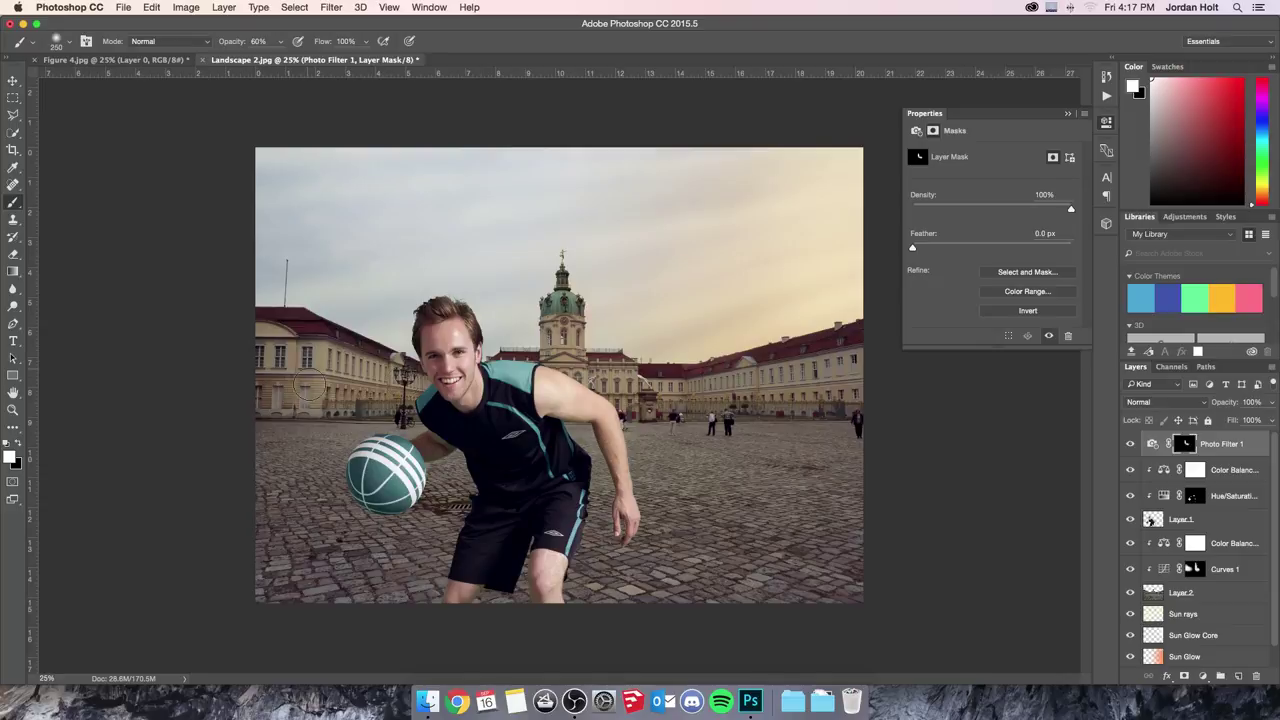
# - Paint the warming filter over the player's face with a 600 px brush, then hide the effect layers
pyautogui.moveTo(457, 333)
pyautogui.mouseDown()
pyautogui.moveTo(481, 328)
pyautogui.moveTo(457, 332)
pyautogui.moveTo(467, 390)
pyautogui.moveTo(550, 386)
pyautogui.moveTo(610, 450)
pyautogui.mouseUp()
pyautogui.press(']')
pyautogui.press(']')
pyautogui.press(']')
pyautogui.press(']')
pyautogui.press(']')
pyautogui.press(']')
pyautogui.press(']')
pyautogui.press(']')
pyautogui.press(']')
pyautogui.moveTo(1134, 446); pyautogui.dragTo(1133, 631)
# - Turn Layer 0, Sun Glow, Sun Glow Core, Sun rays and the adjustment layers back on
pyautogui.click(1130, 656)
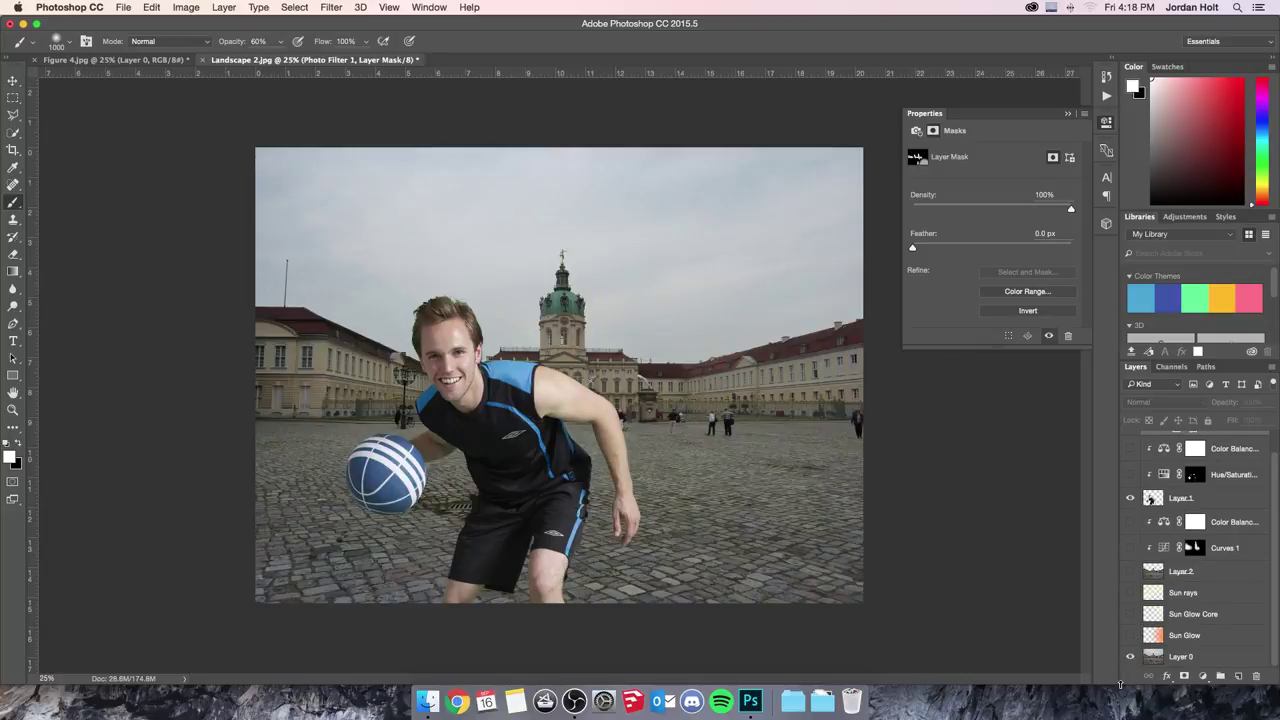
pyautogui.click(1130, 635)
pyautogui.moveTo(1130, 614); pyautogui.dragTo(1130, 448)
pyautogui.moveTo(1274, 510); pyautogui.dragTo(1134, 447)
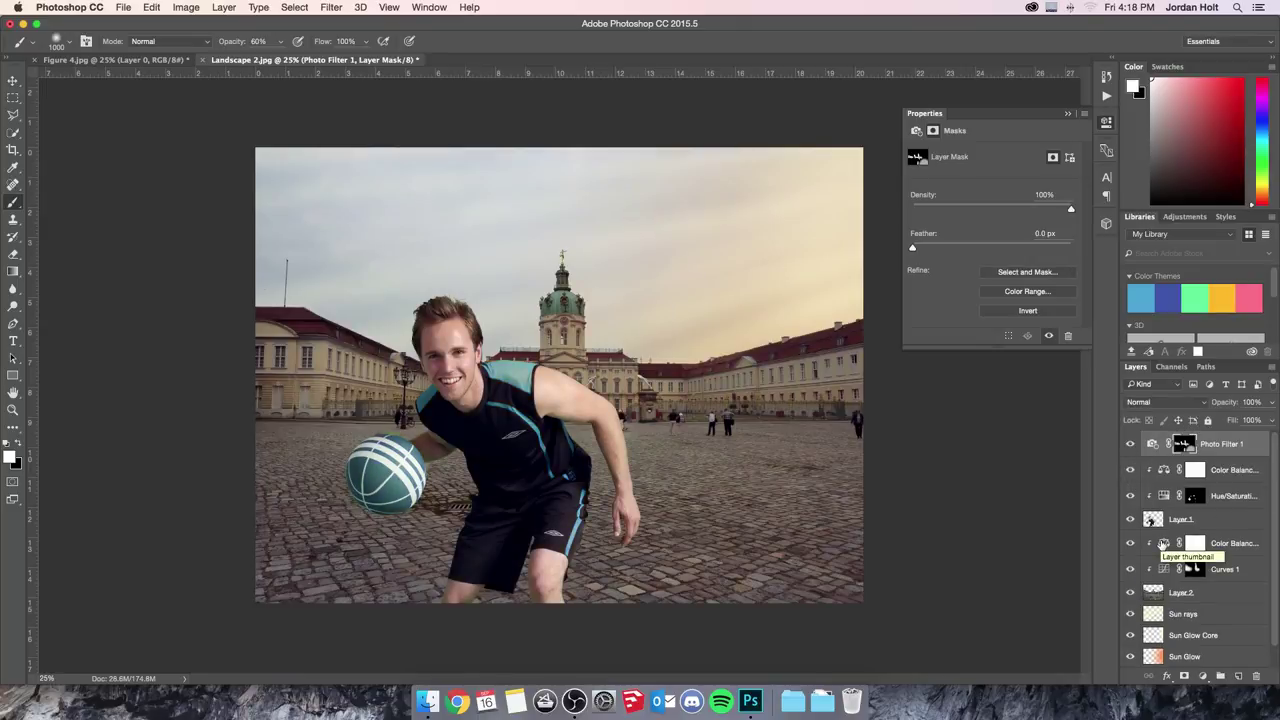